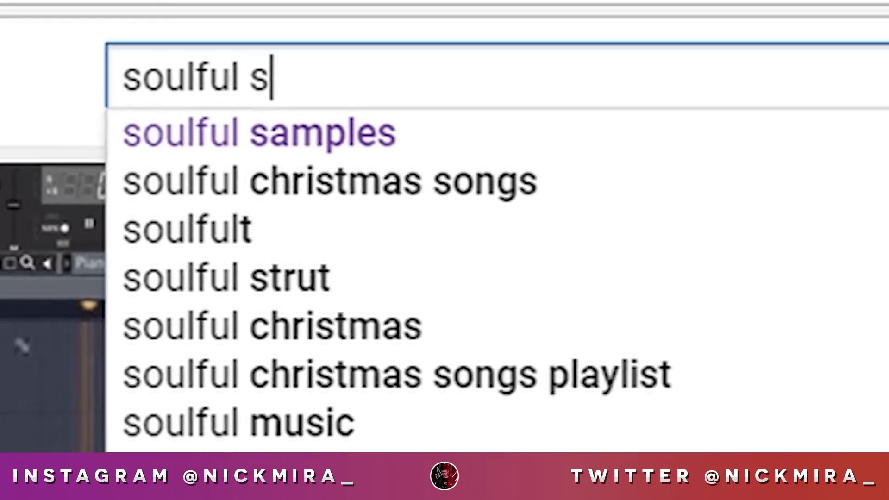
Search YouTube for "soulful samples", open the 142-video playlist with that title and look through its songs
key(Return)
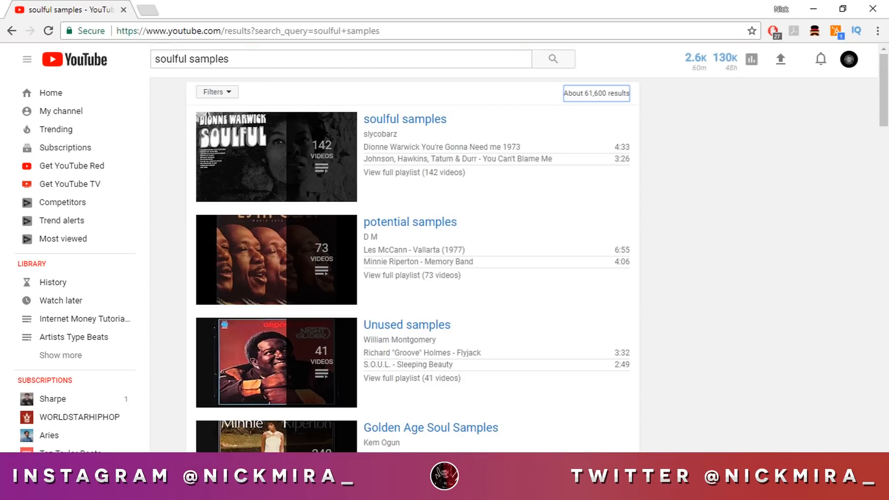
click(319, 160)
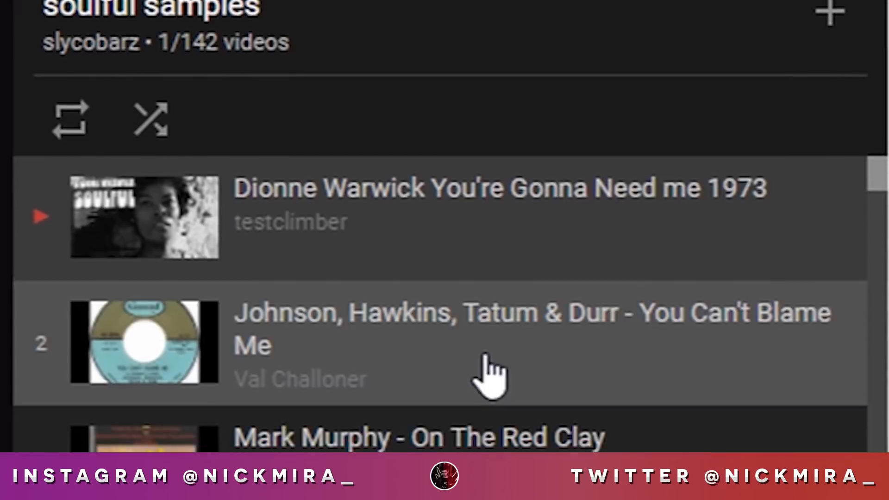
scroll(484, 359, down, 15)
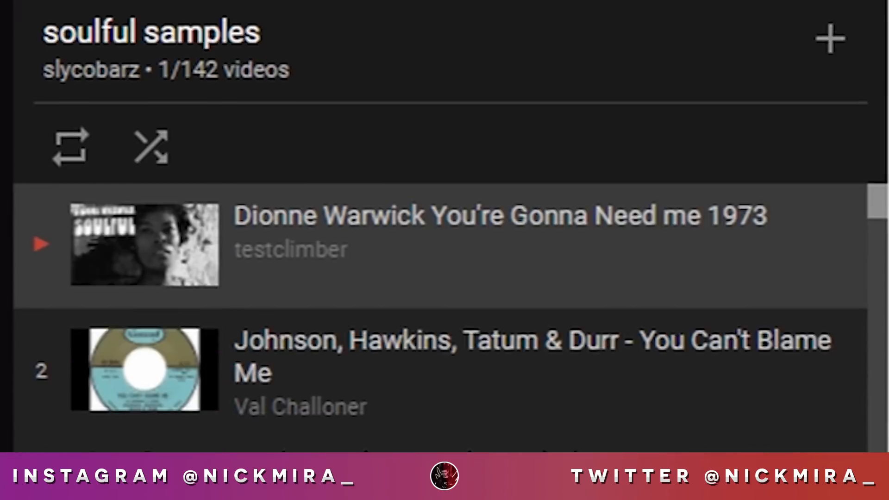
scroll(477, 287, down, 15)
scroll(495, 152, down, 1)
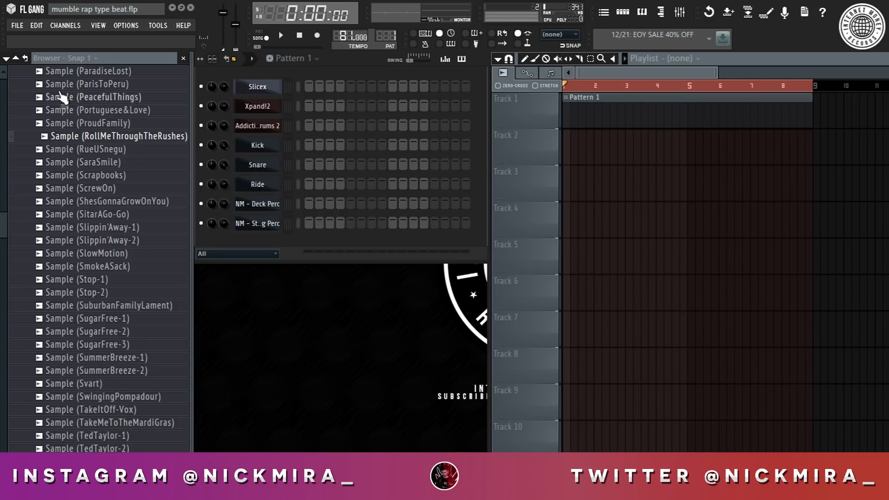
In FL Studio, open Sample (RollMeThroughTheRushes) in Edison and place it at bar 1 of playlist Track 2
right_click(134, 140)
click(196, 162)
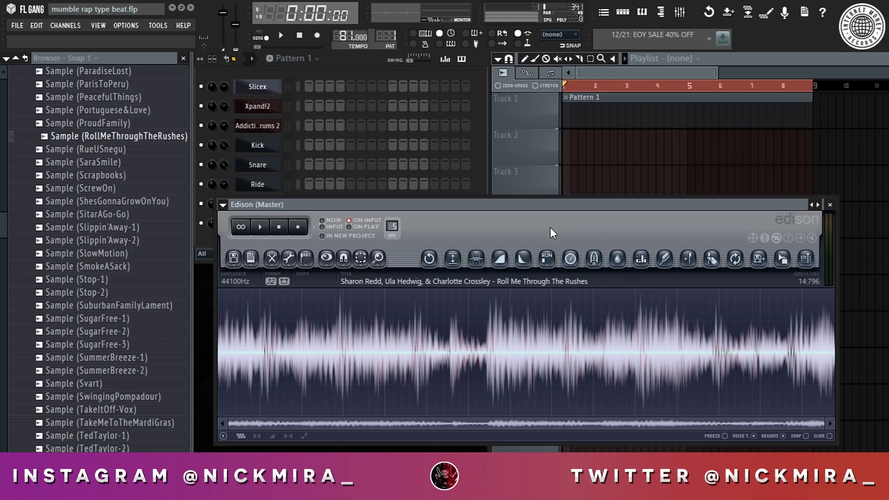
key(space)
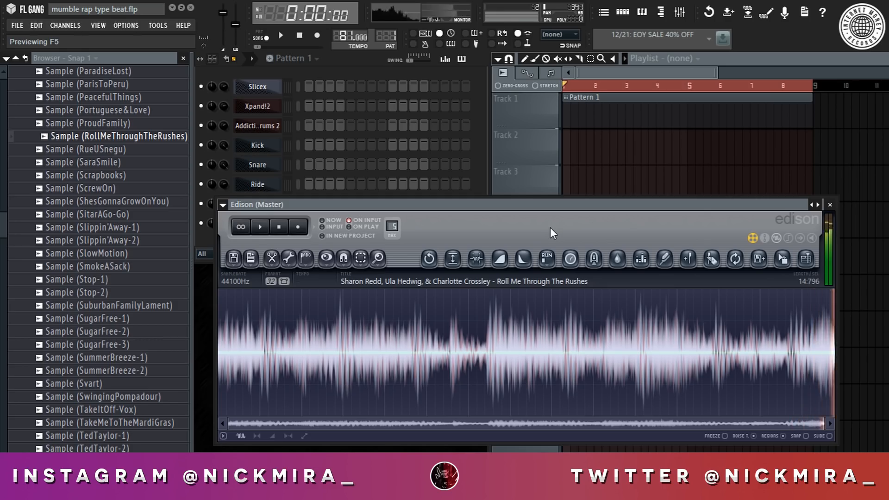
drag(784, 258, 612, 135)
drag(656, 161, 609, 160)
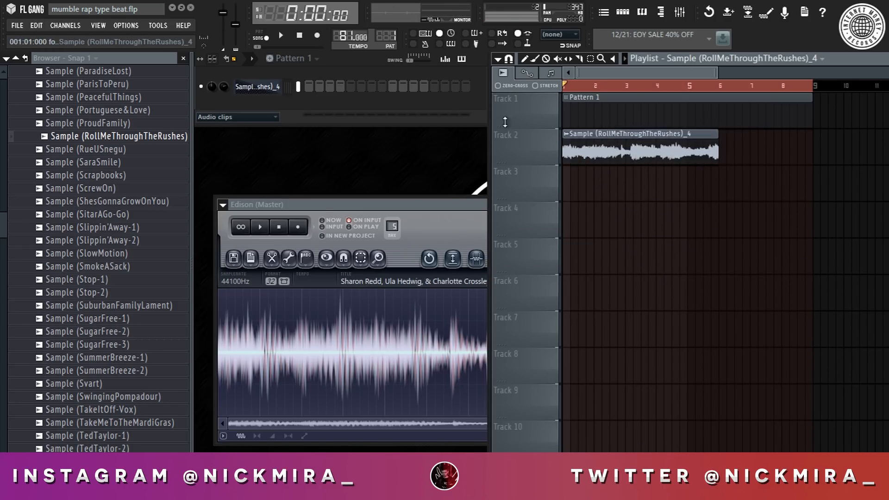
Time-stretch the sample clip on Track 2 to span 4 bars and play it back
double_click(650, 147)
drag(792, 252, 793, 243)
key(space)
key(Escape)
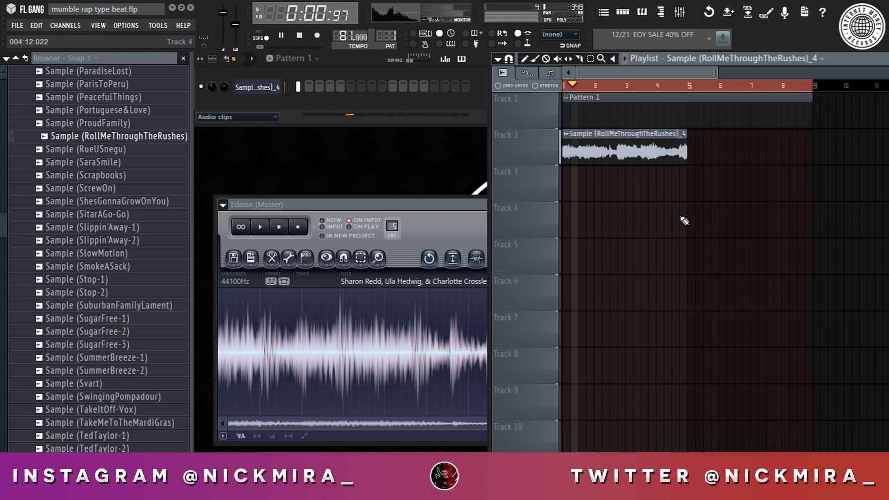
Raise the sample clip's pitch by about 610 cents, set its stretching mode to Auto and listen to it
scroll(672, 94, down, 3)
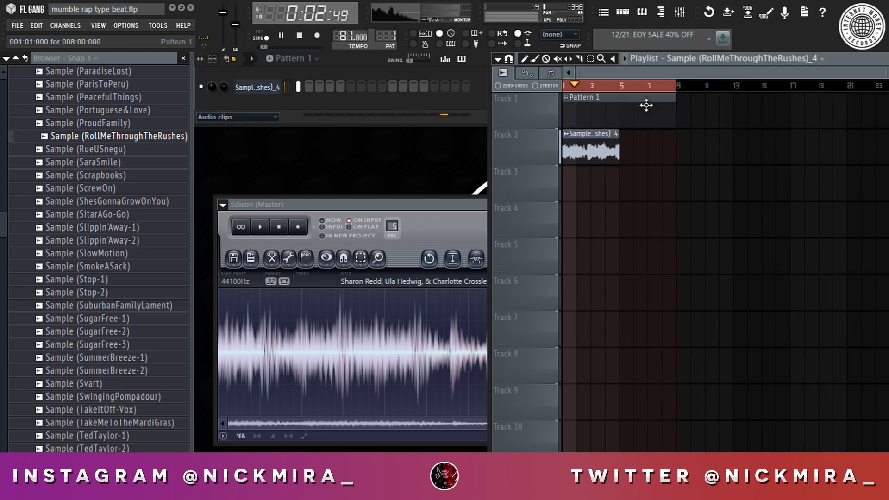
double_click(576, 141)
key(space)
drag(745, 251, 745, 250)
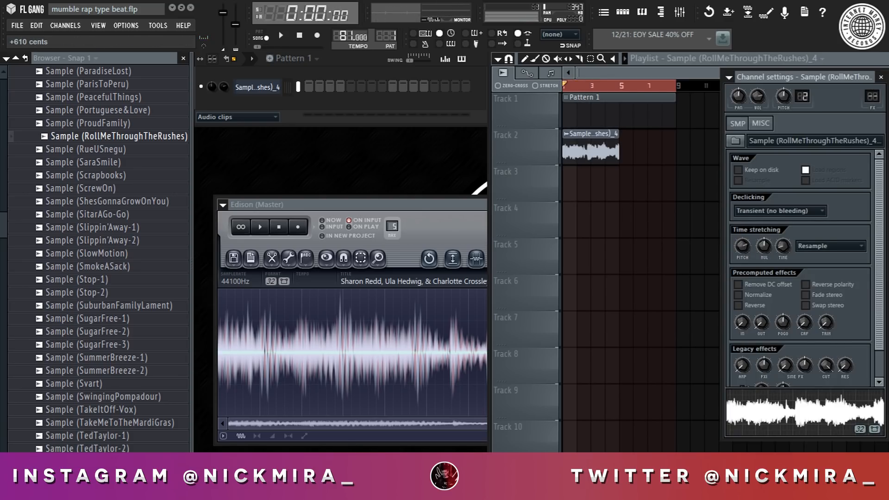
key(space)
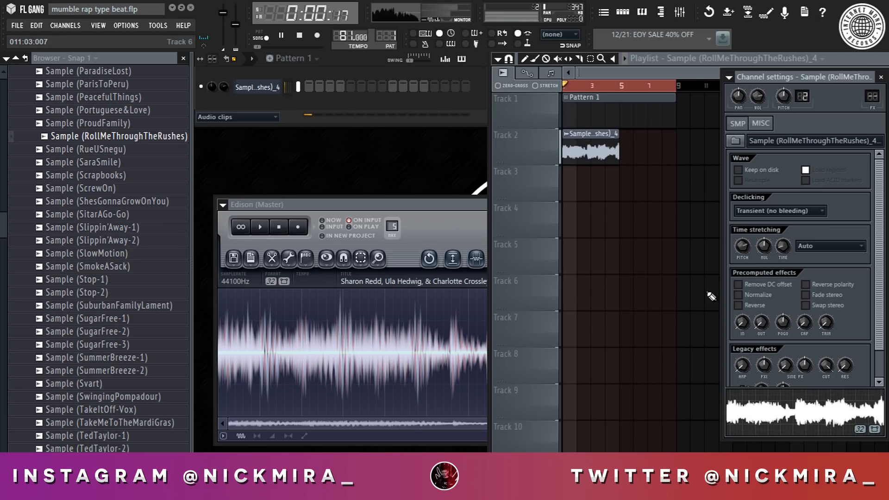
key(Escape)
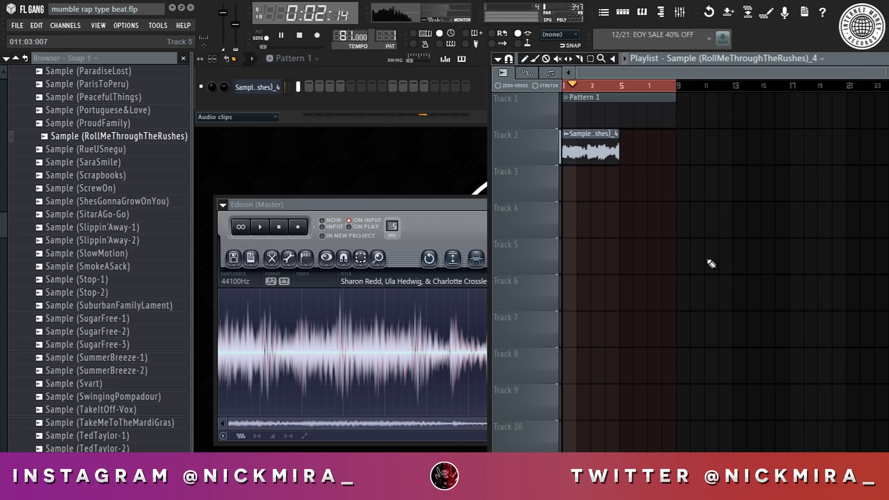
Set the sample clip's time-stretching pitch to +500 cents and play it back
key(space)
double_click(577, 142)
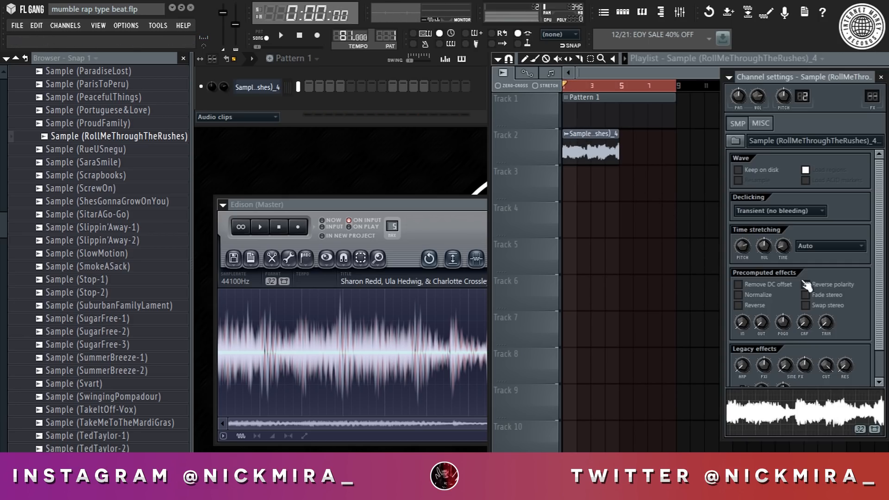
key(space)
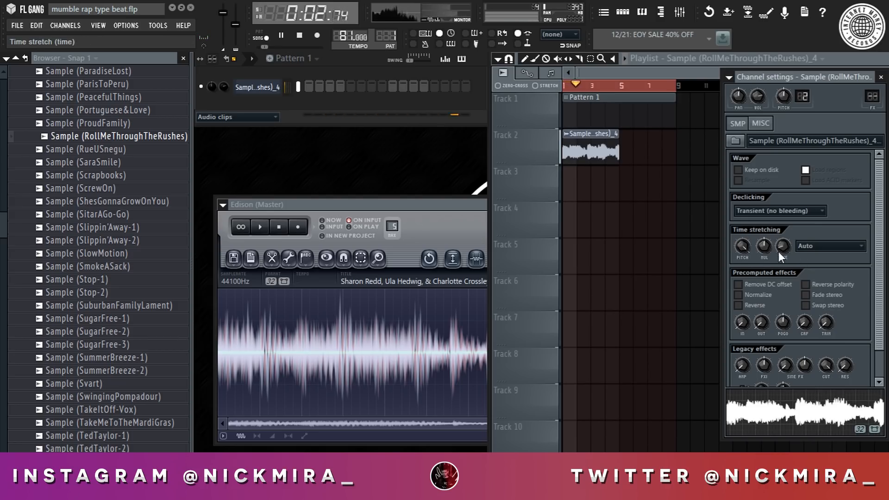
key(space)
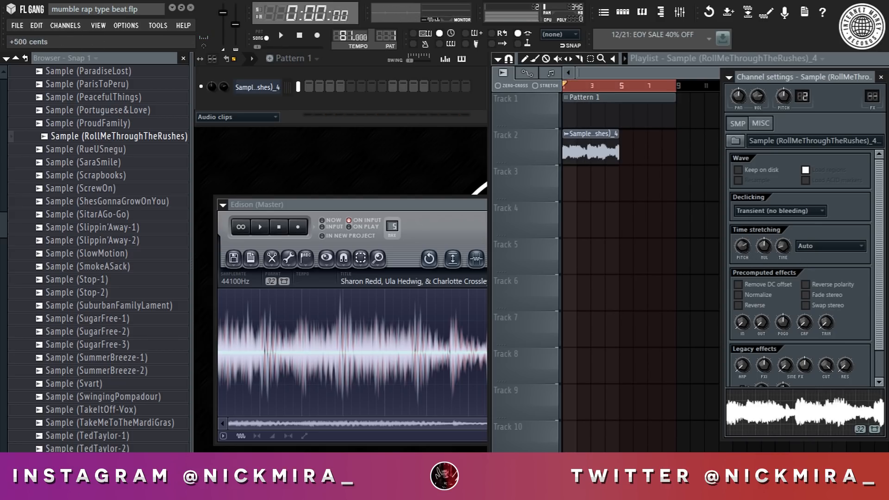
key(space)
Duplicate the sample clip on Track 2 so the copy fills bars 5 to 8
click(641, 181)
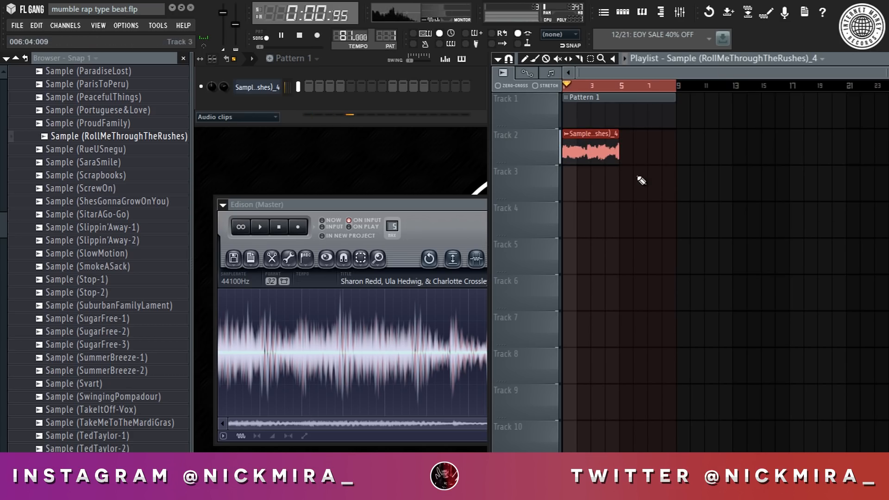
shift+drag(589, 151, 643, 153)
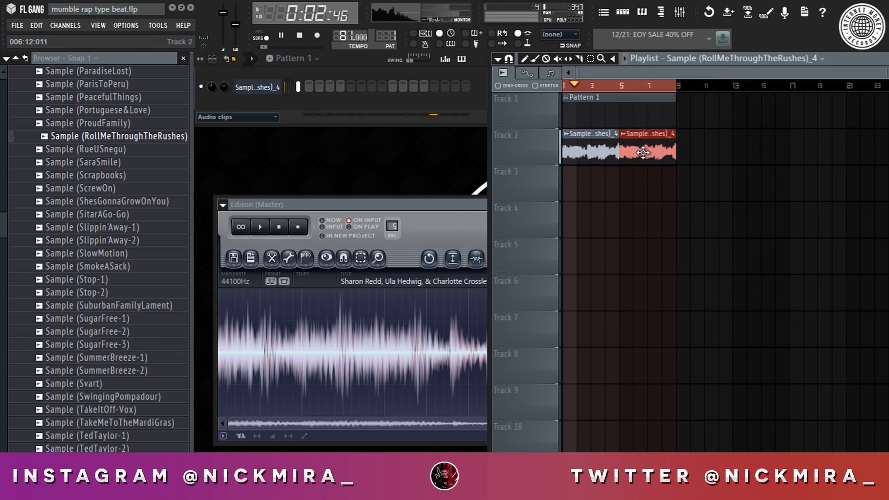
click(762, 220)
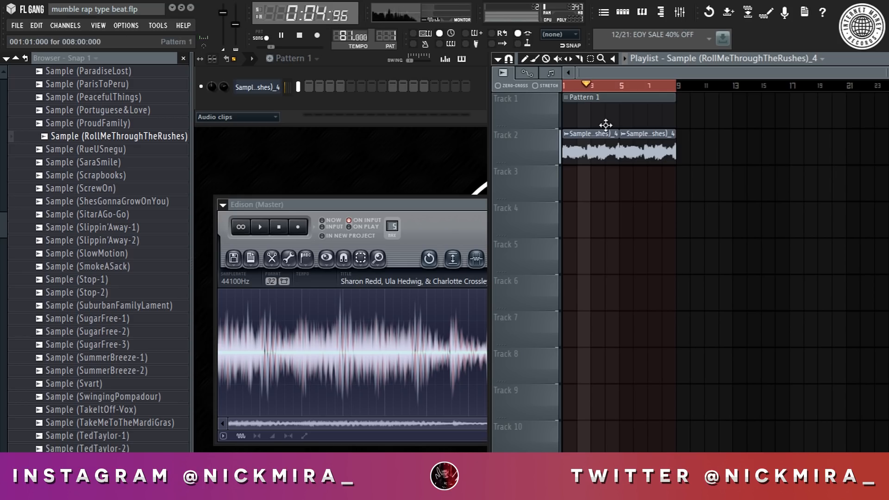
Route the sample channel to mixer insert 1 and arm that track for recording
click(679, 12)
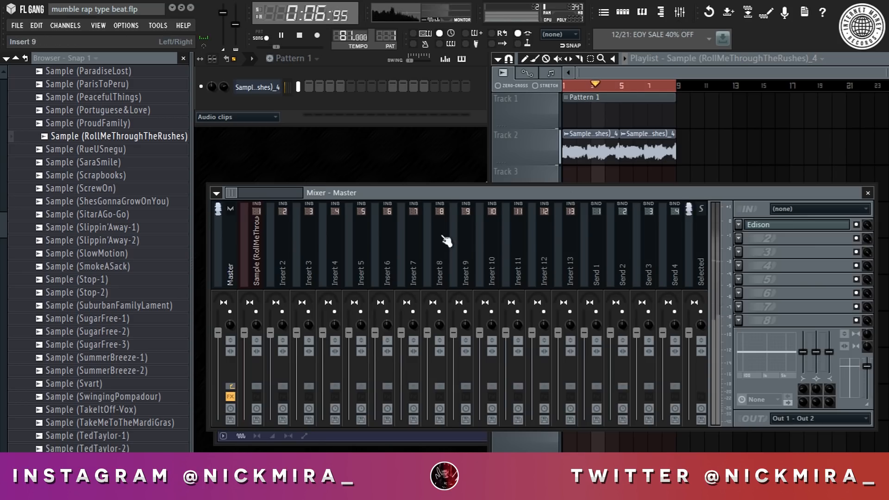
right_click(262, 203)
click(396, 247)
key(space)
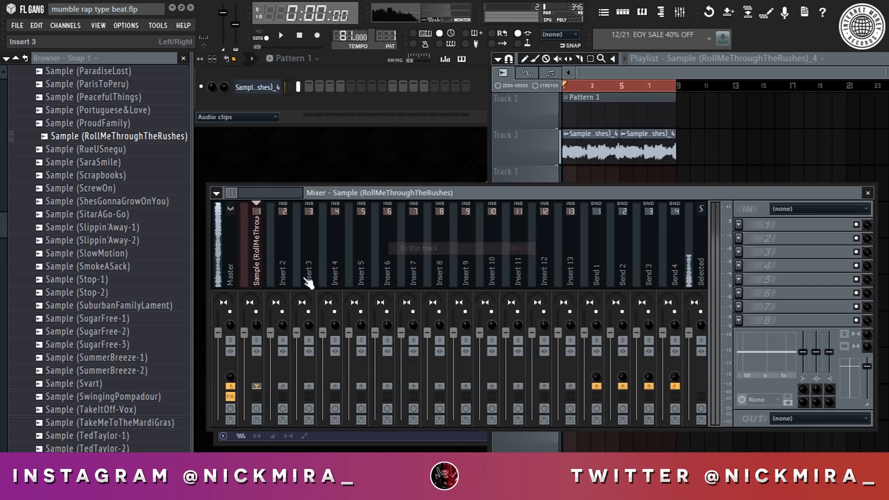
key(space)
key(space)
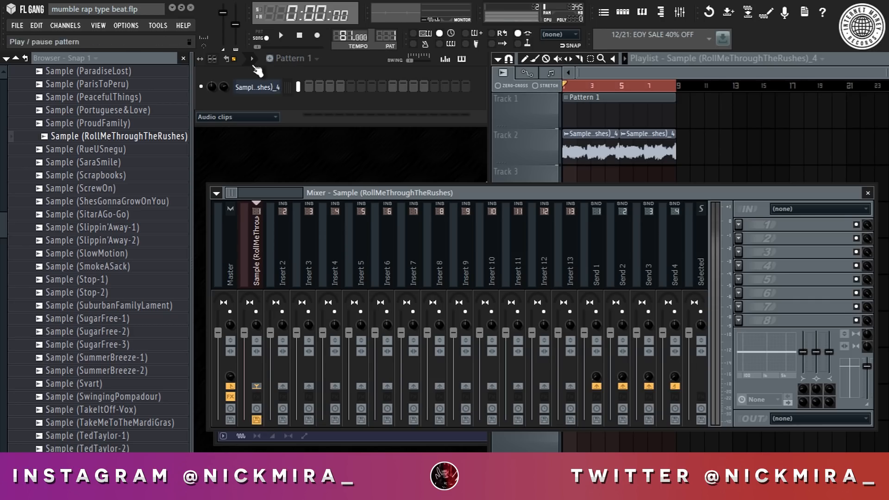
Render the armed sample mixer track over the 8-bar selection to a 32-bit float WAV with 32-point sinc resampling
click(701, 158)
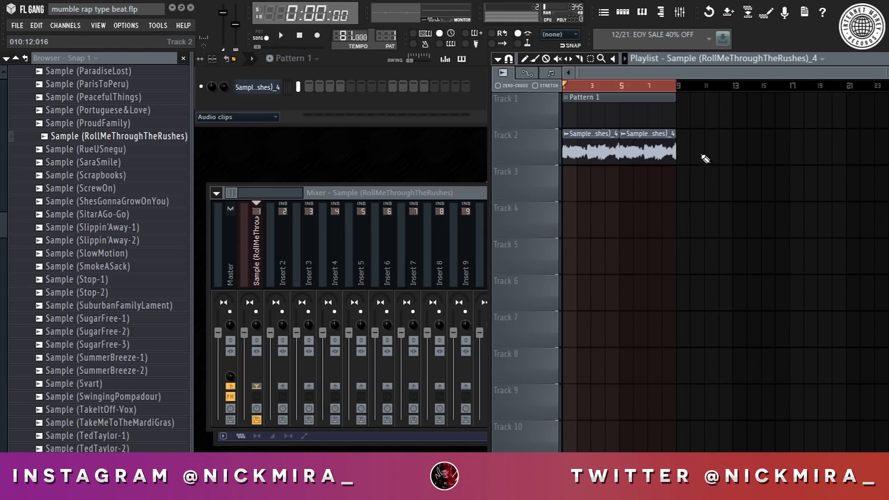
key(alt+r)
key(Escape)
click(258, 222)
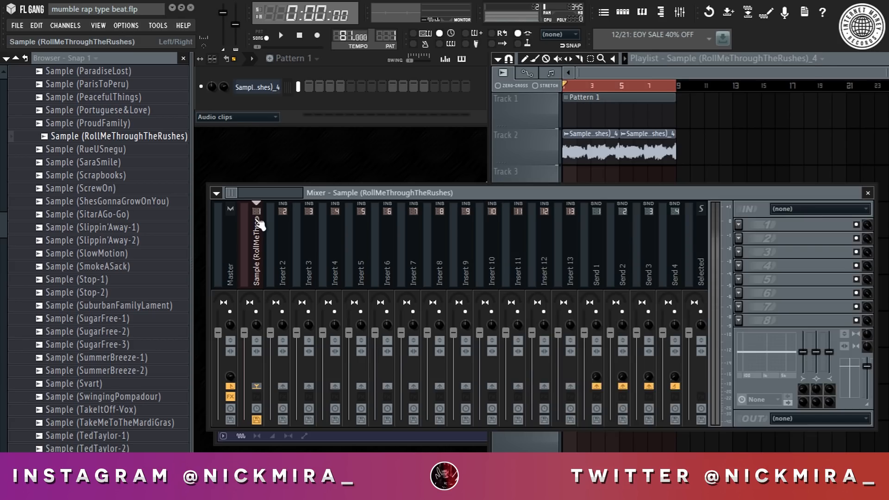
key(ctrl+alt+r)
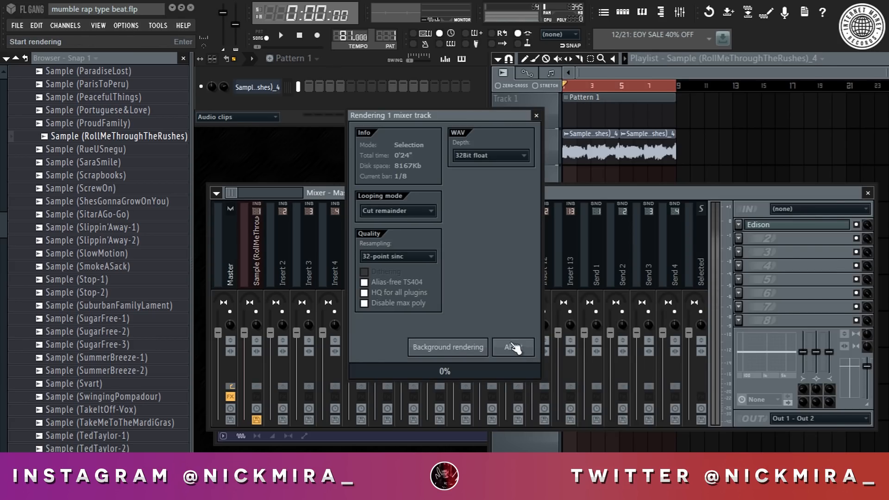
click(513, 348)
click(757, 146)
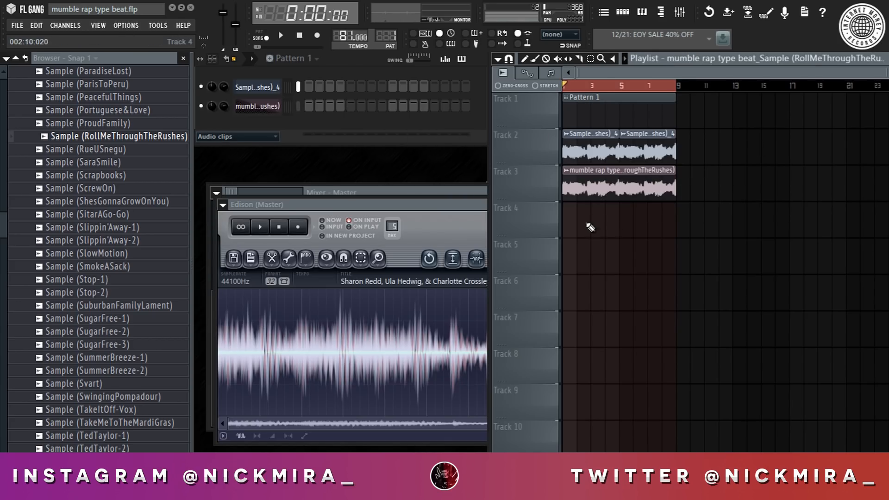
Show all channels in the channel rack and load the rendered sample's waveform into the Slicex channel
double_click(588, 194)
click(237, 136)
click(206, 148)
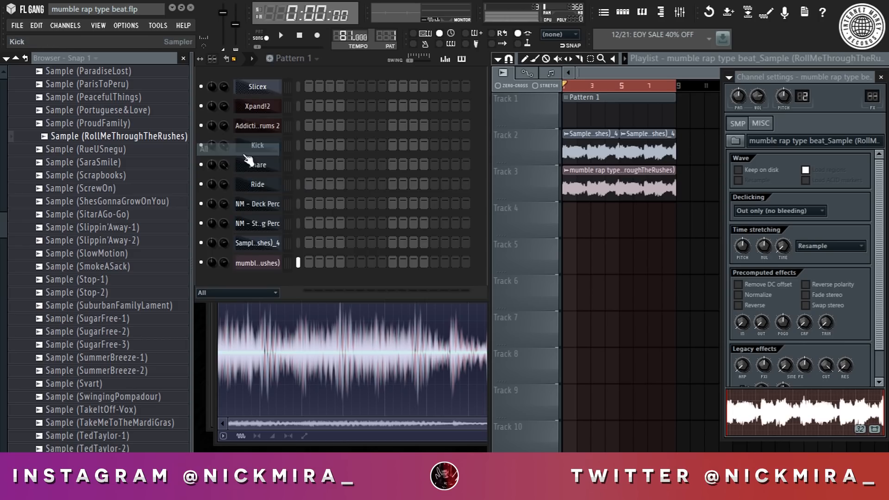
click(259, 88)
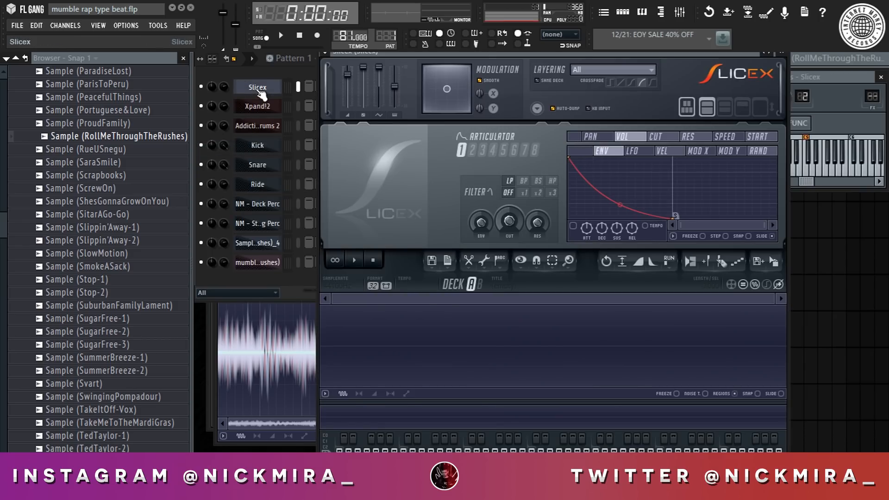
click(257, 263)
drag(812, 423, 266, 86)
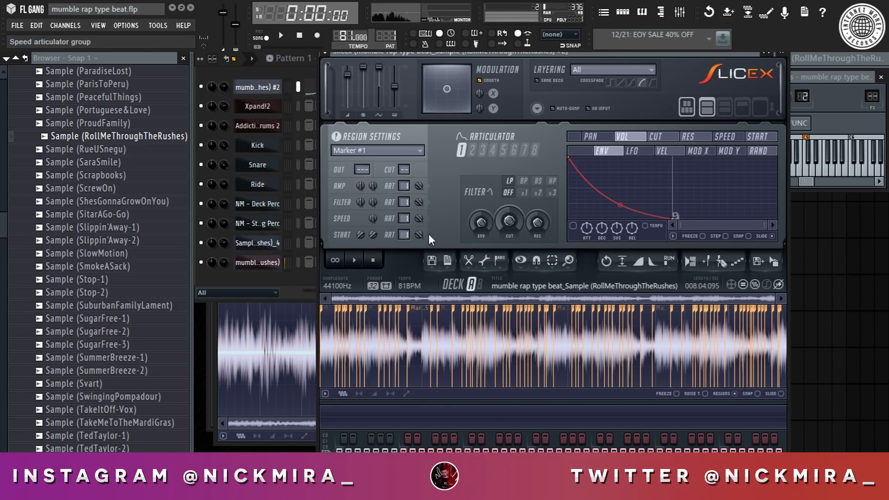
Re-slice the sample in Slicex into evenly spaced one-beat regions
click(500, 261)
mouse_move(586, 403)
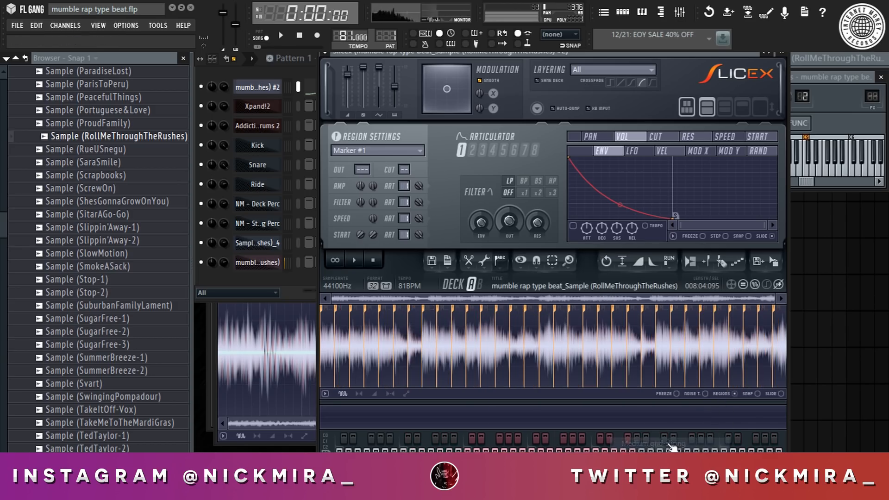
click(668, 443)
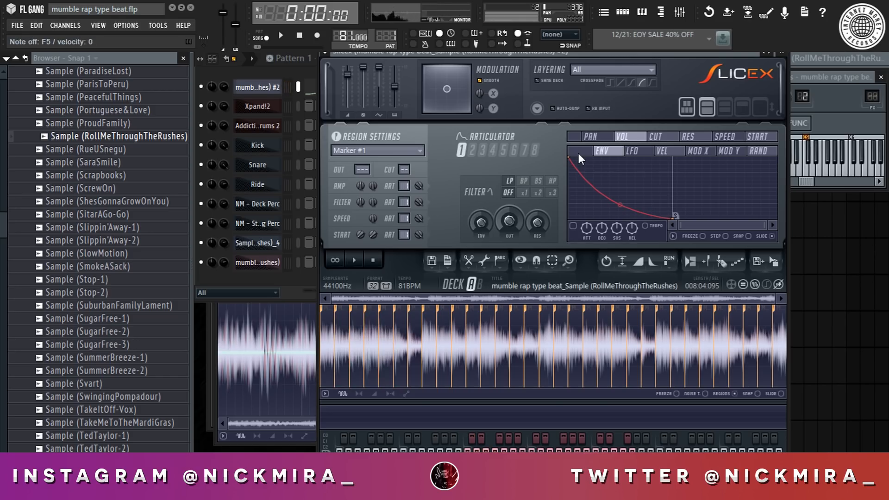
Enable the Slicex volume envelope and shape it into a short curved attack followed by a long full-level sustain
click(573, 226)
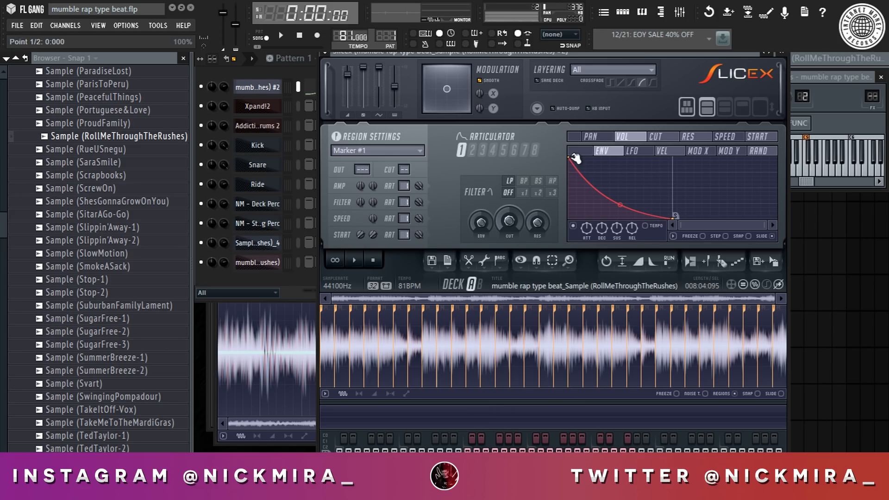
right_click(597, 185)
drag(597, 185, 579, 139)
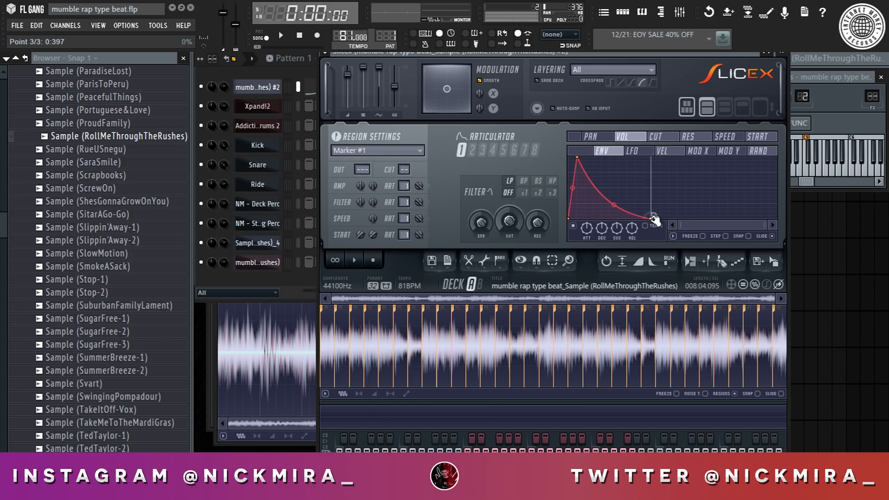
drag(654, 217, 671, 138)
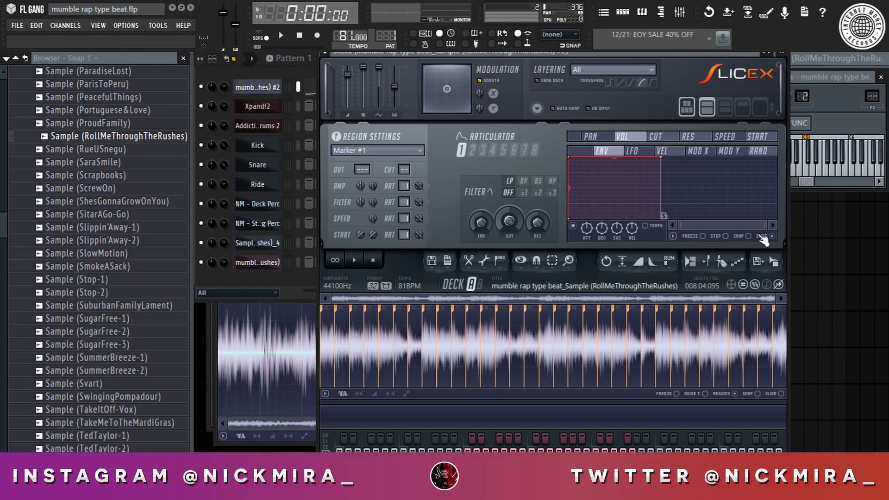
drag(767, 224, 676, 221)
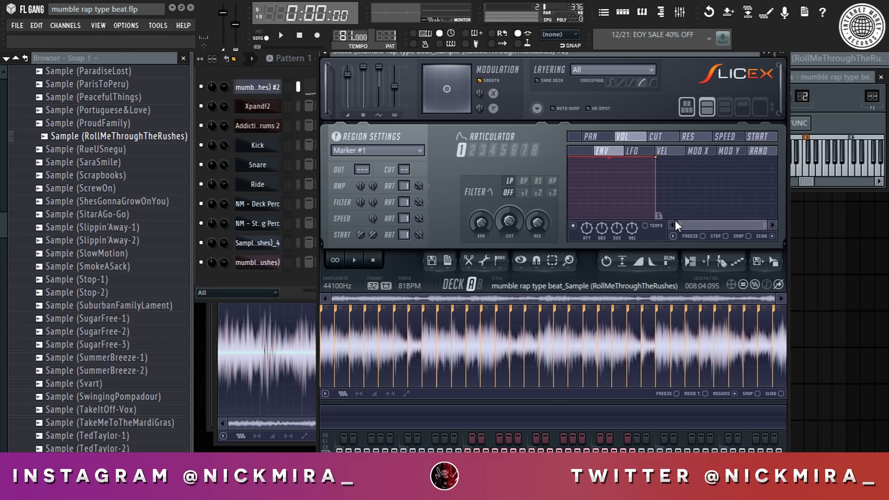
drag(766, 224, 698, 204)
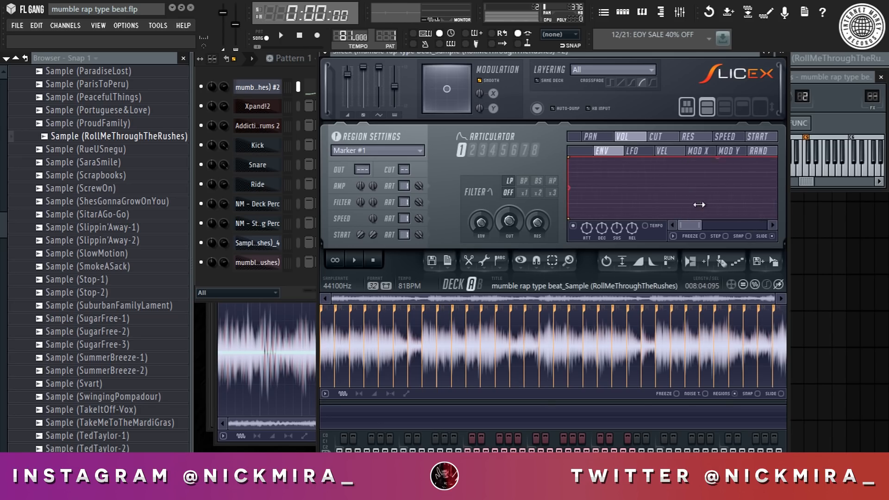
drag(569, 157, 572, 155)
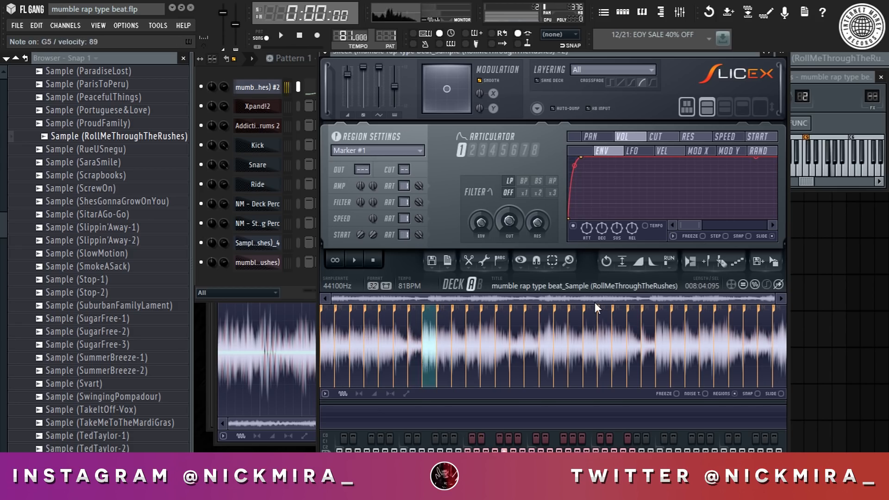
Open the piano roll of the Slicex channel
right_click(274, 91)
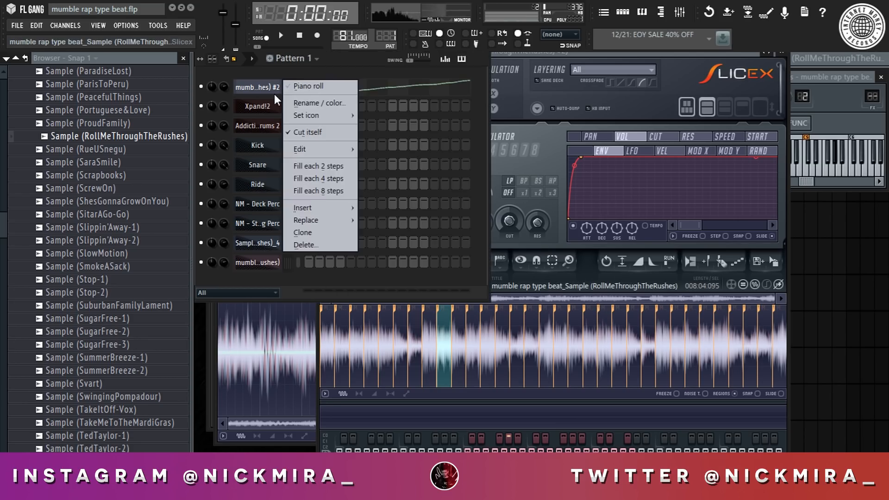
mouse_move(345, 149)
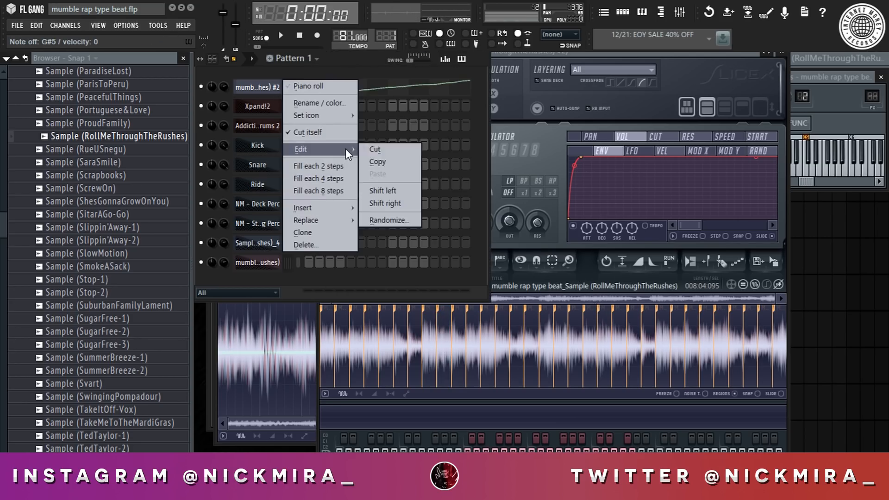
click(378, 152)
right_click(257, 87)
click(311, 87)
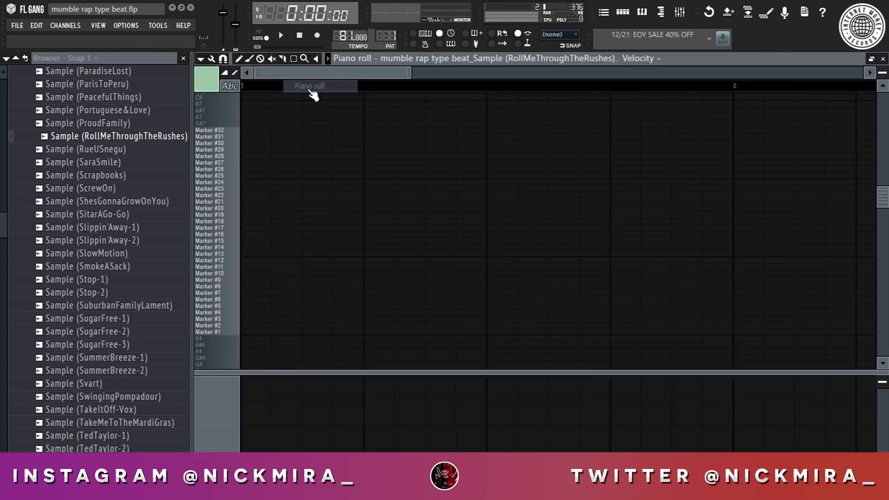
Record one bar of slices with the metronome on, playing Marker #1 once and Marker #2 three times, one per beat
click(424, 46)
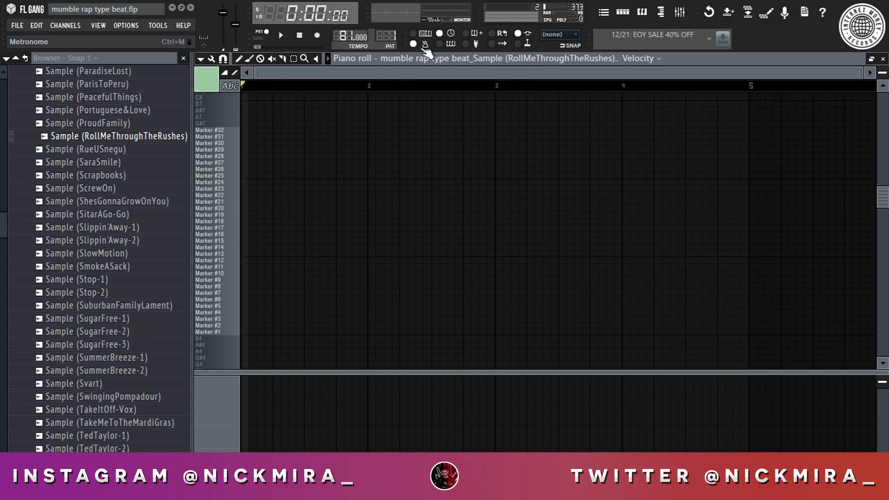
key(r)
key(space)
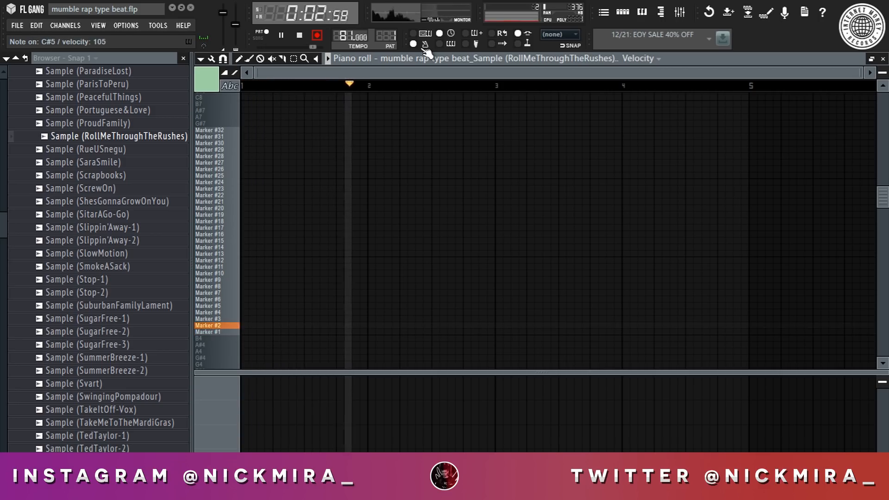
key(space)
Quantize the recorded notes' starts and lengths to the beat and level all of their velocities
key(alt+q)
key(Return)
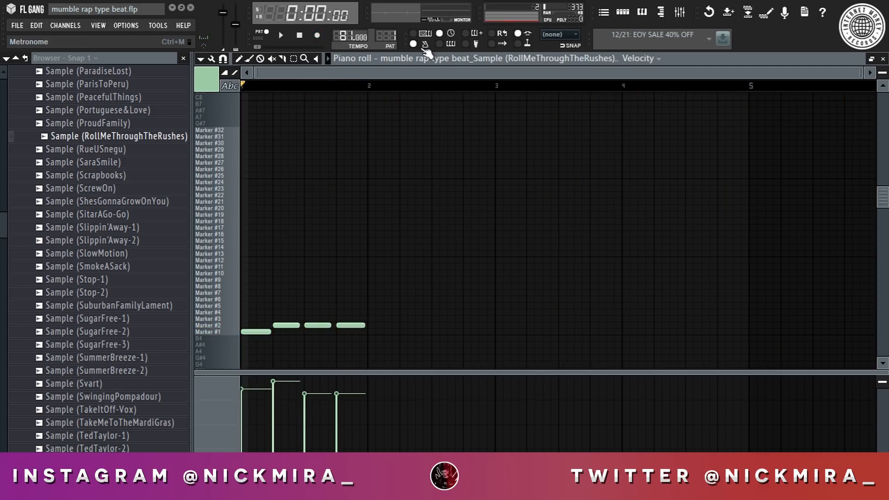
click(376, 268)
right_click(372, 267)
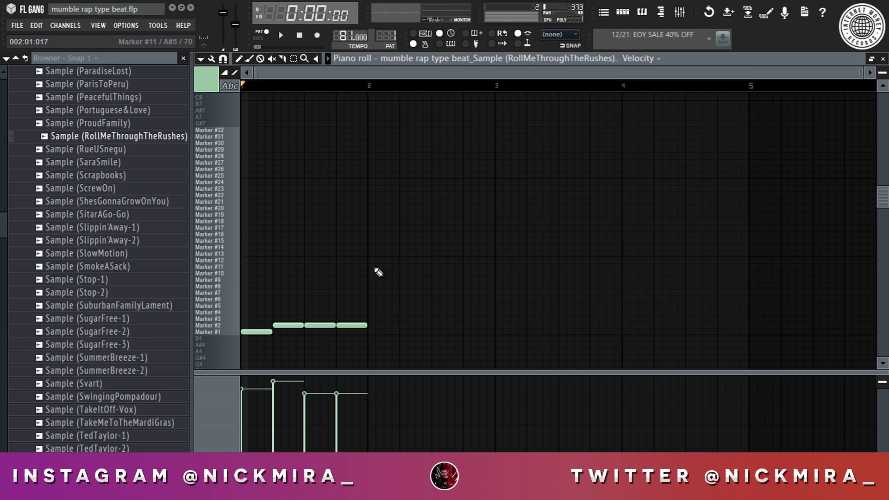
key(space)
key(ctrl+a)
scroll(356, 325, down, 3)
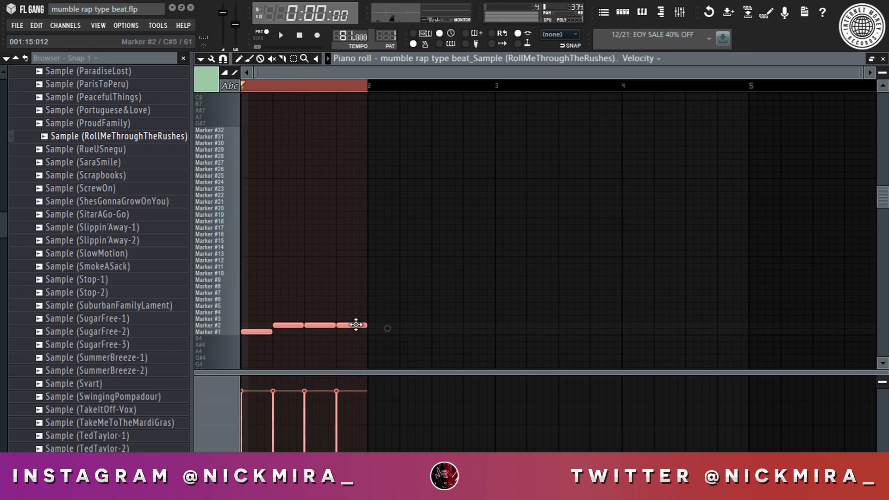
ctrl+click(373, 354)
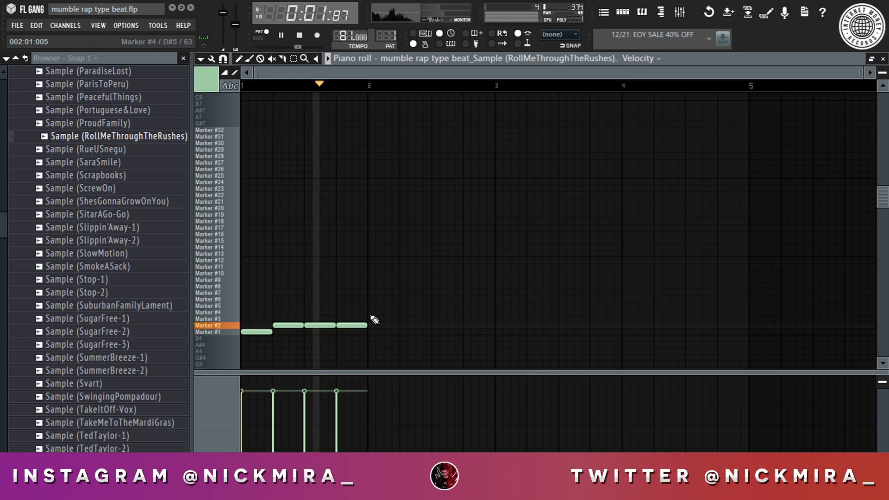
Add a one-beat Marker #13 note at the start of bar 2 and play the pattern back
key(space)
click(369, 248)
mouse_move(369, 249)
mouse_down()
mouse_move(362, 286)
mouse_move(372, 259)
mouse_up()
key(space)
ctrl+click(379, 260)
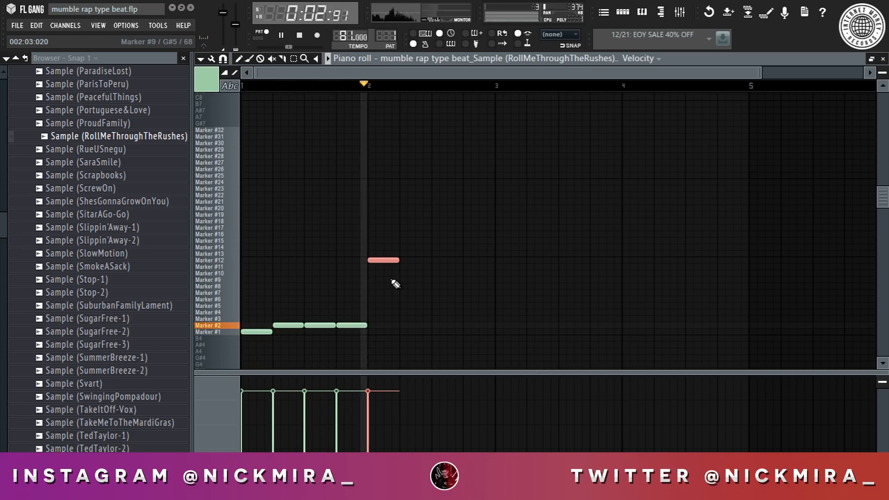
key(space)
key(space)
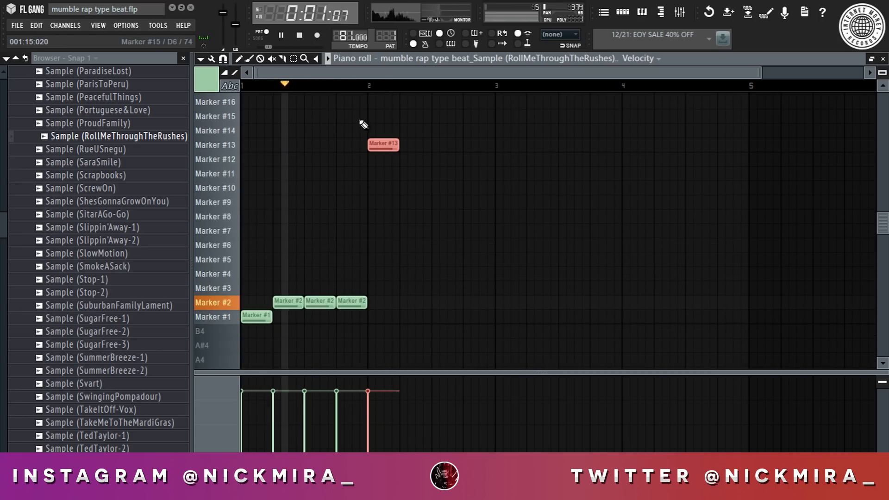
Fill the rest of bar 2 by duplicating the Marker #13 note upward as Marker #14, #15 and #16
key(ctrl+b)
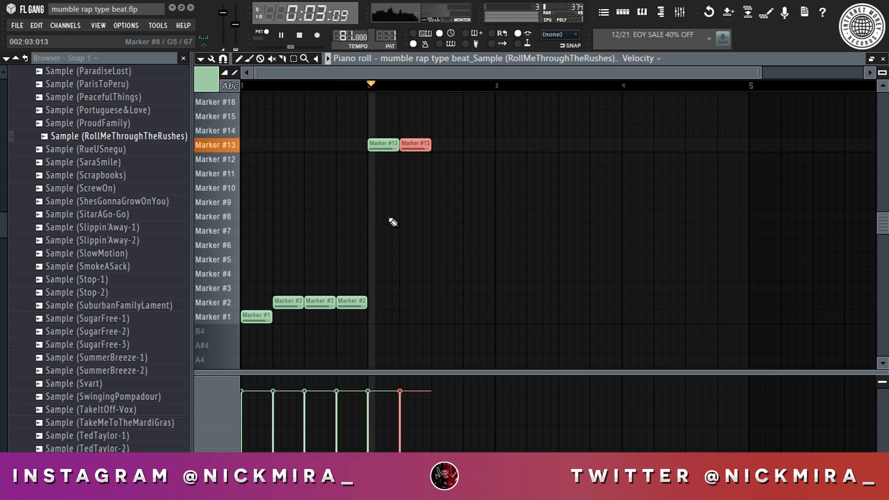
key(shift+Up)
key(ctrl+b)
key(shift+Up)
key(ctrl+b)
key(shift+Up)
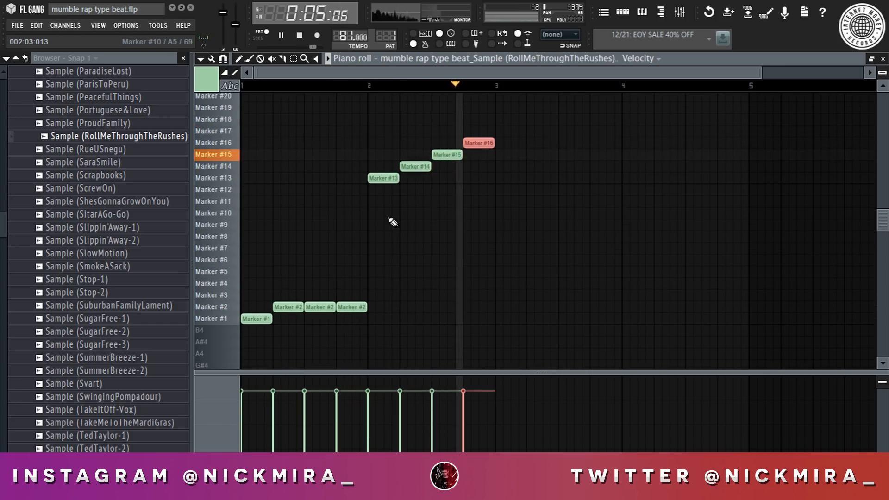
Duplicate the two-bar slice pattern into bars 3 and 4
key(ctrl+d)
key(ctrl+b)
key(ctrl+d)
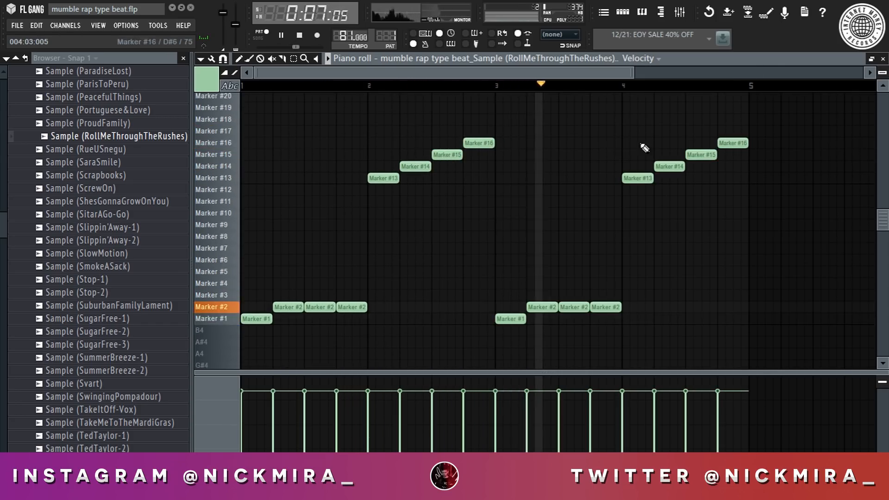
Raise the first three notes of bar 4 to Marker #20, #21 and #22 and audition the pattern
drag(645, 145, 707, 185)
key(shift+Up)
key(shift+Up)
key(shift+Up)
key(shift+Up)
key(shift+Up)
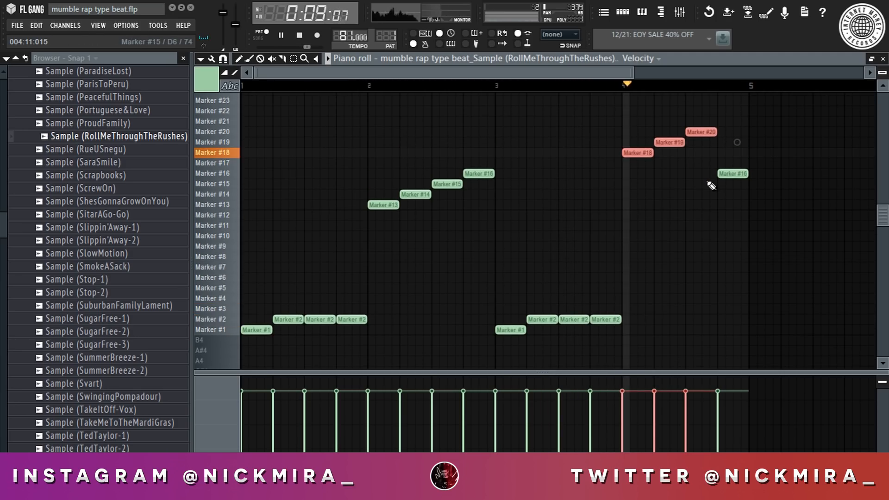
key(shift+Up)
key(shift+Up)
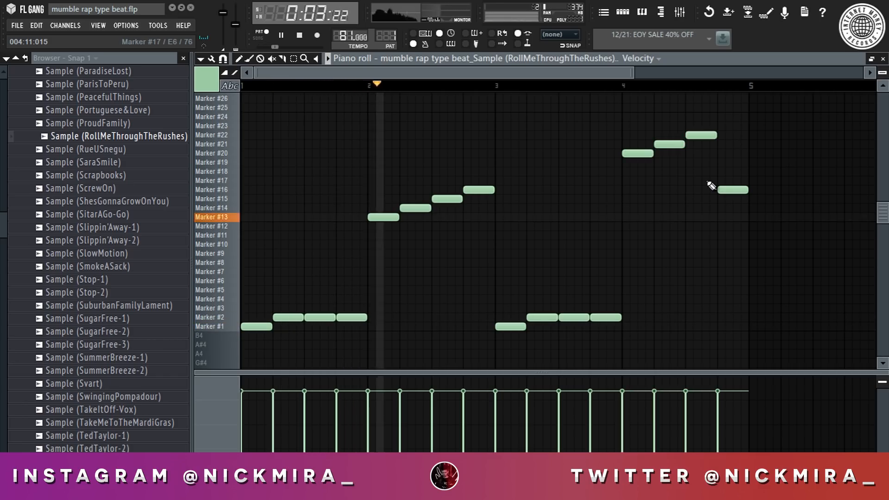
key(space)
Replace the notes in bar 4 with two one-beat Marker #19 notes on its first two beats
mouse_move(532, 124)
mouse_down()
mouse_move(528, 171)
mouse_move(543, 158)
mouse_move(623, 159)
mouse_up()
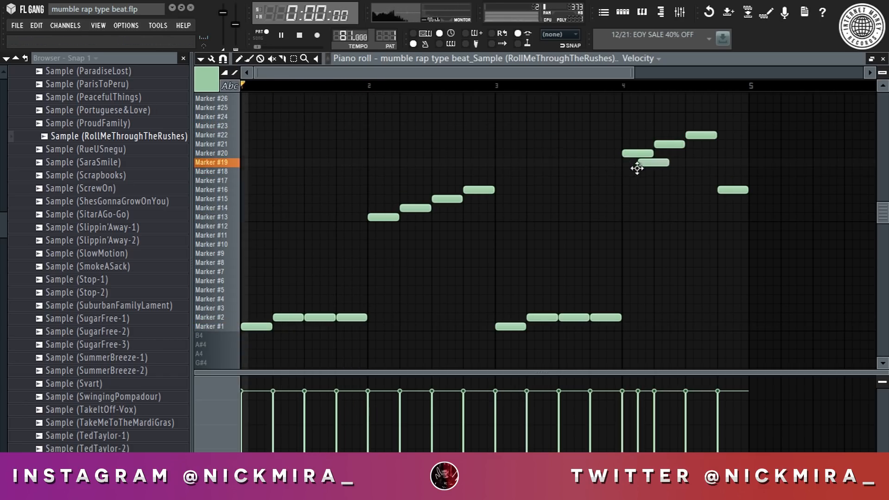
key(space)
key(space)
key(space)
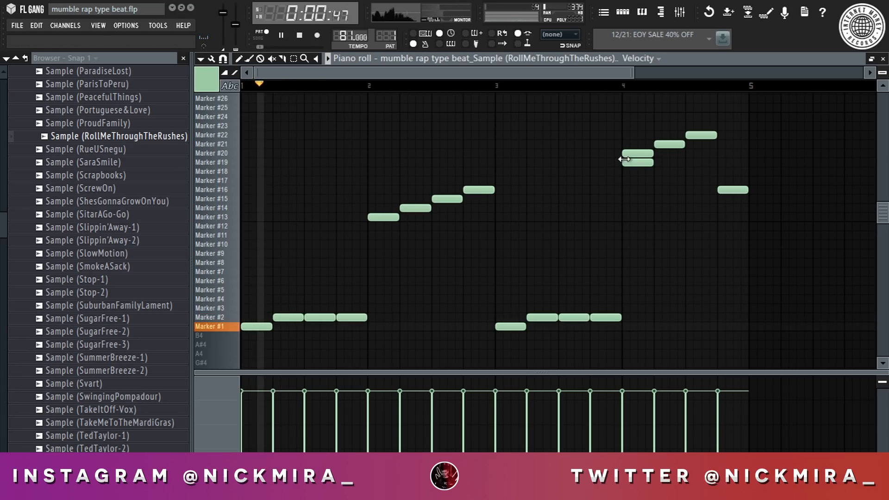
right_click(632, 155)
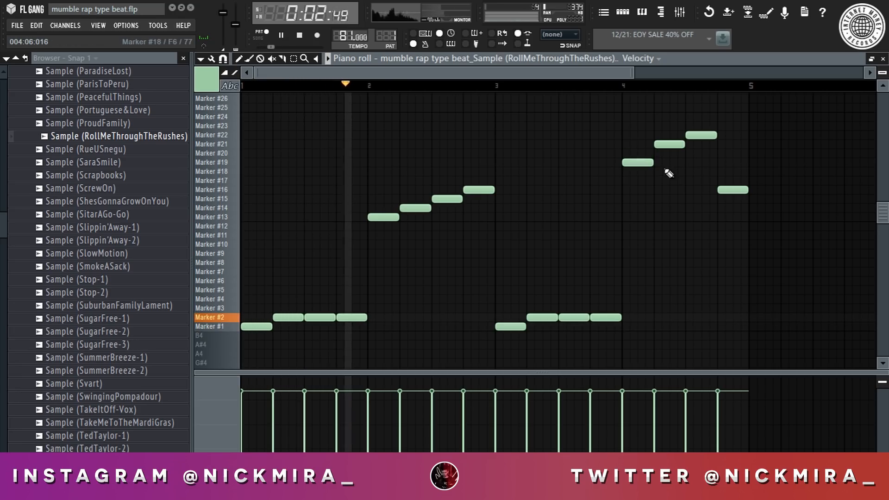
click(658, 163)
right_click(669, 144)
right_click(700, 135)
right_click(732, 190)
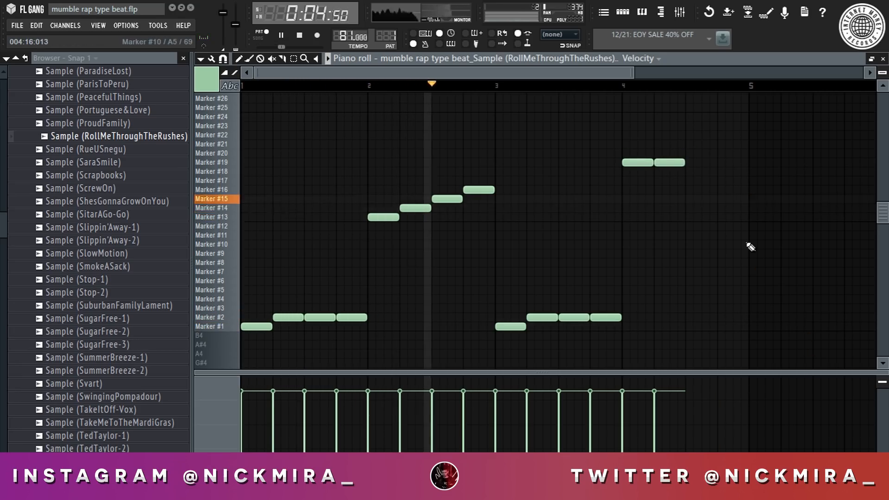
Add two one-beat notes on the last two beats of bar 4 and raise them to Marker #23
scroll(764, 231, up, 3)
click(688, 181)
click(720, 180)
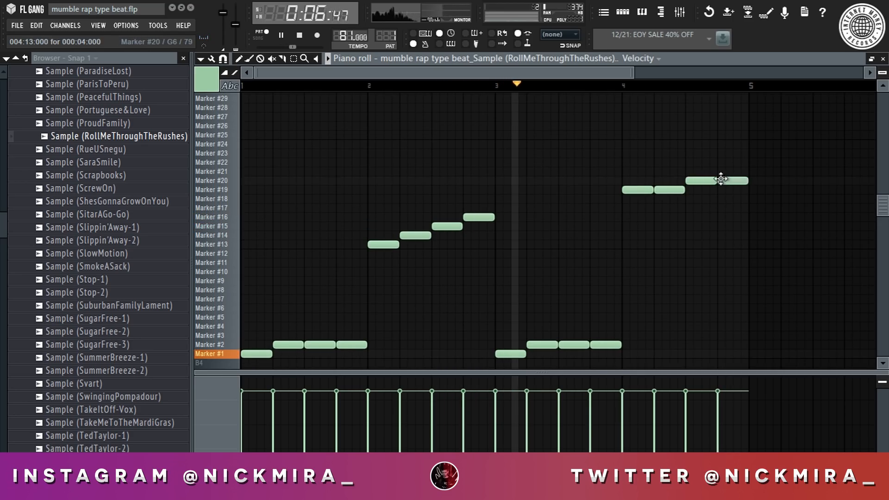
drag(752, 162, 715, 192)
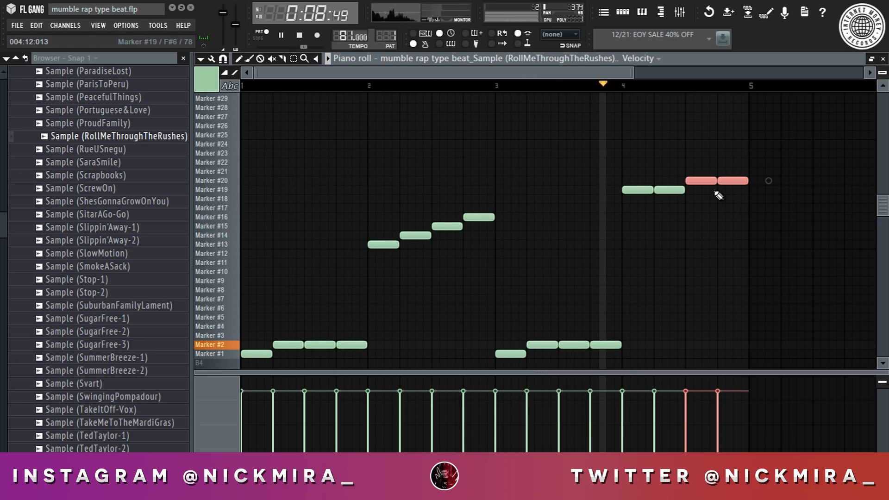
scroll(718, 195, down, 2)
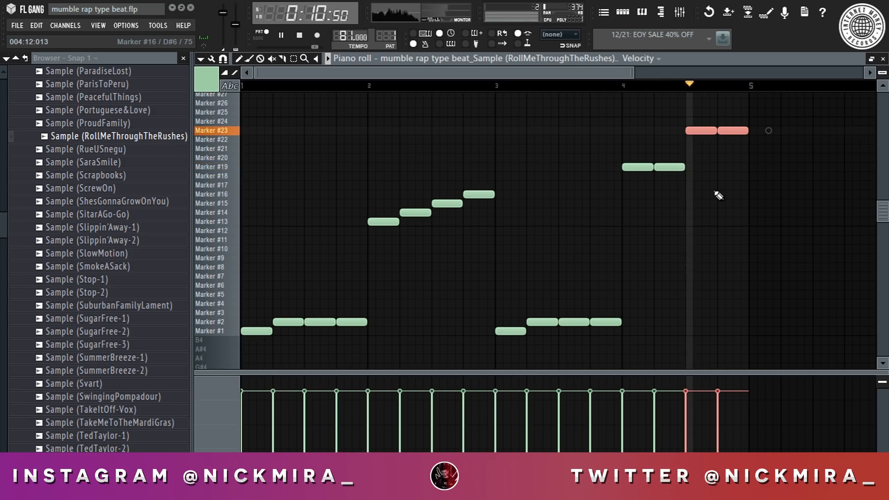
click(717, 193)
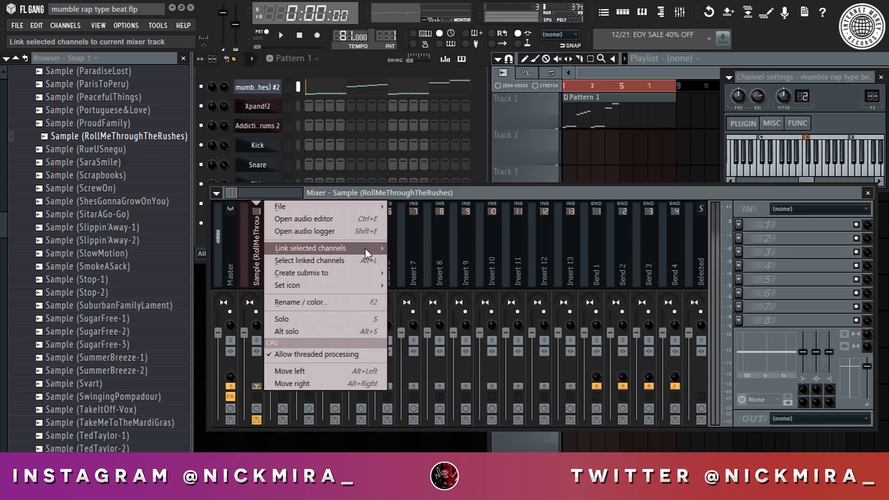
Route the Slicex channel to the existing sample track on mixer insert 1 and disarm that track's recording
mouse_move(365, 248)
click(442, 249)
key(space)
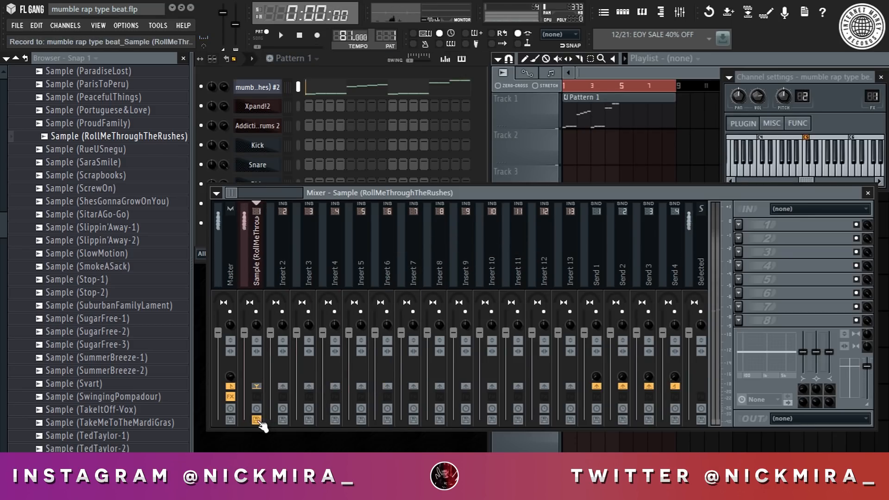
key(space)
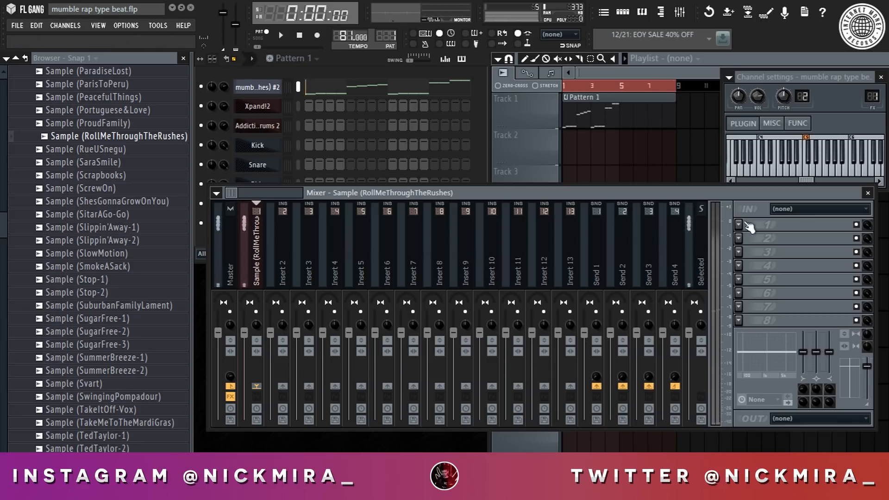
Load Fruity Parametric EQ 2 in the sample track's first effect slot and cut the lows with bands 1 and 2
click(738, 224)
mouse_move(755, 231)
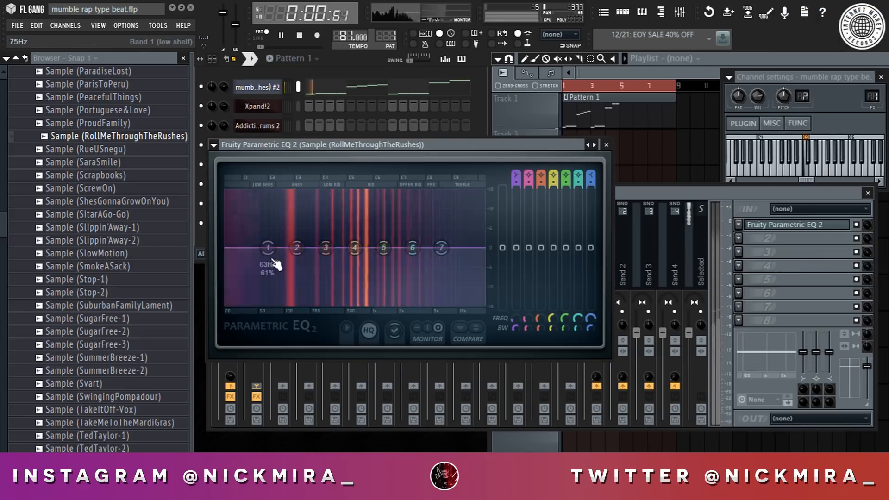
drag(275, 264, 280, 294)
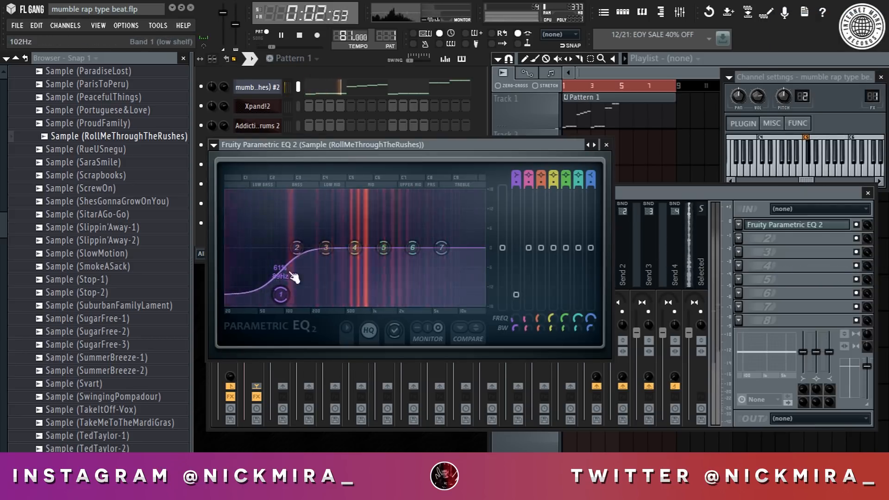
drag(297, 248, 297, 260)
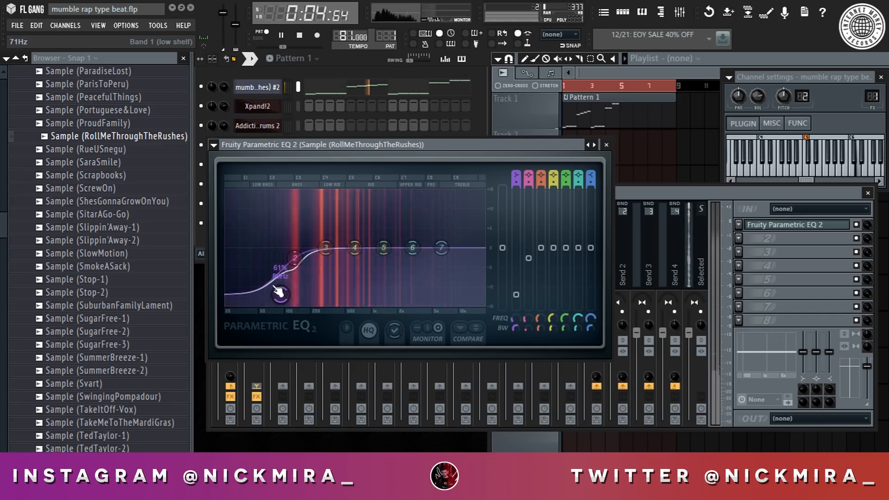
Refine the sample EQ by lowering bands 1, 4 and 6 slightly and shifting bands 4, 6 and 7 to higher frequencies
drag(280, 294, 281, 297)
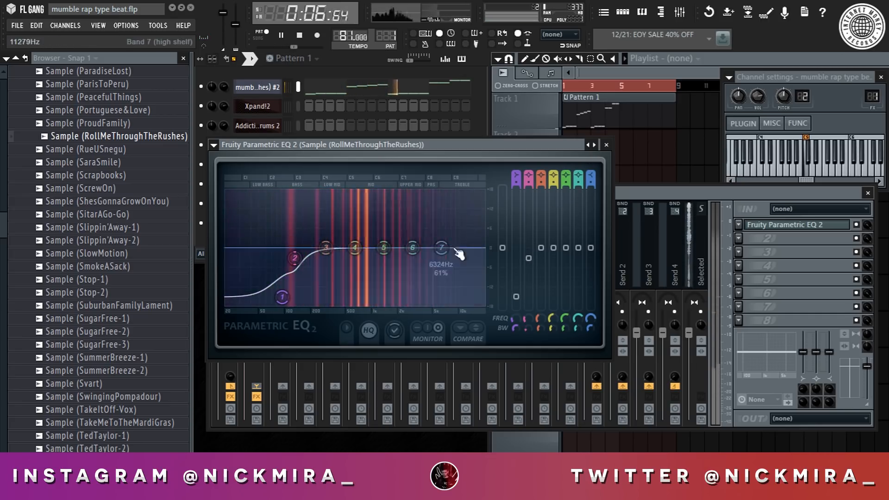
drag(412, 248, 450, 248)
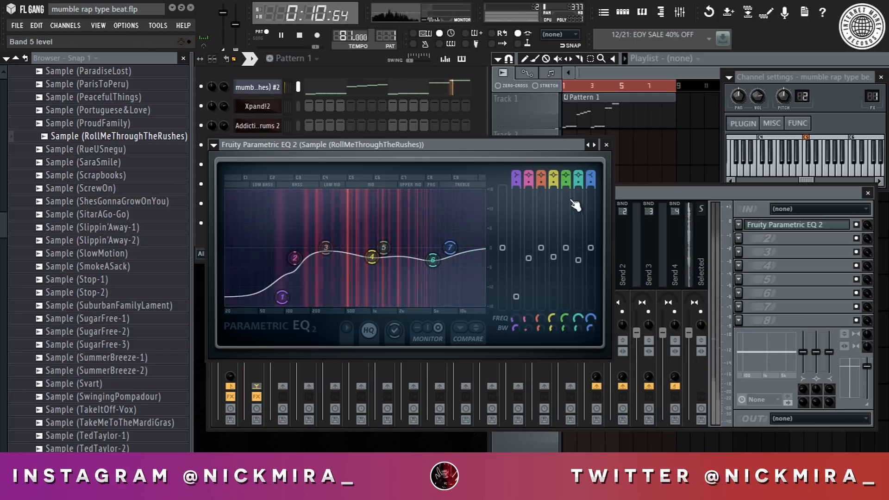
Load a second Fruity Parametric EQ 2 in the sample track's slot 2 with a mastering preset combining a low cut and 18kHz cut
click(739, 239)
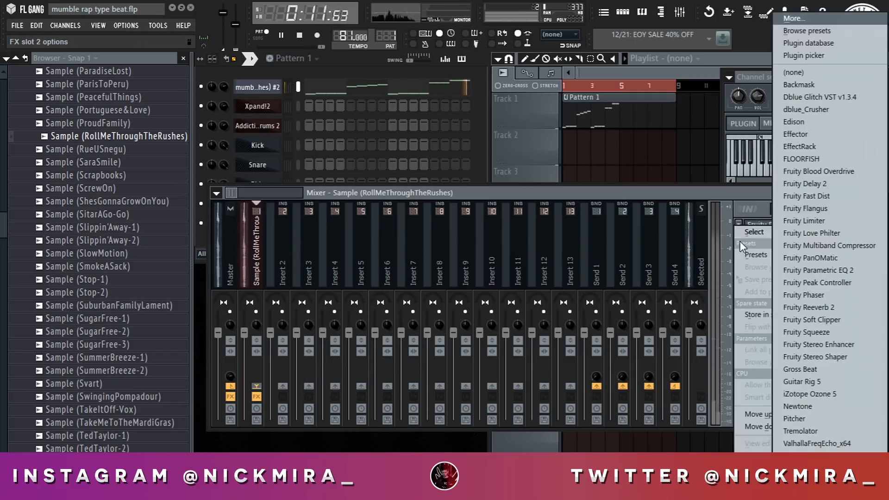
click(832, 273)
key(space)
click(622, 177)
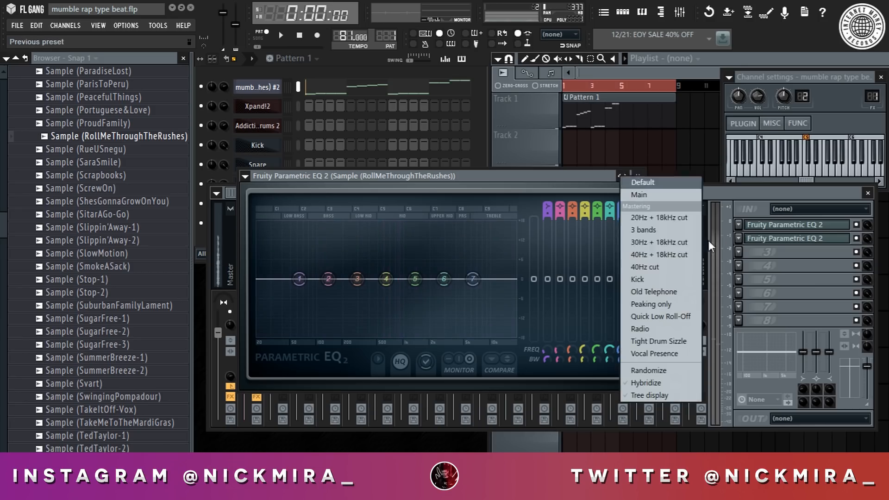
click(683, 258)
Lower the second EQ's high cut until only the low frequencies pass and raise its main level to maximum
drag(515, 278, 353, 273)
key(space)
drag(534, 278, 534, 225)
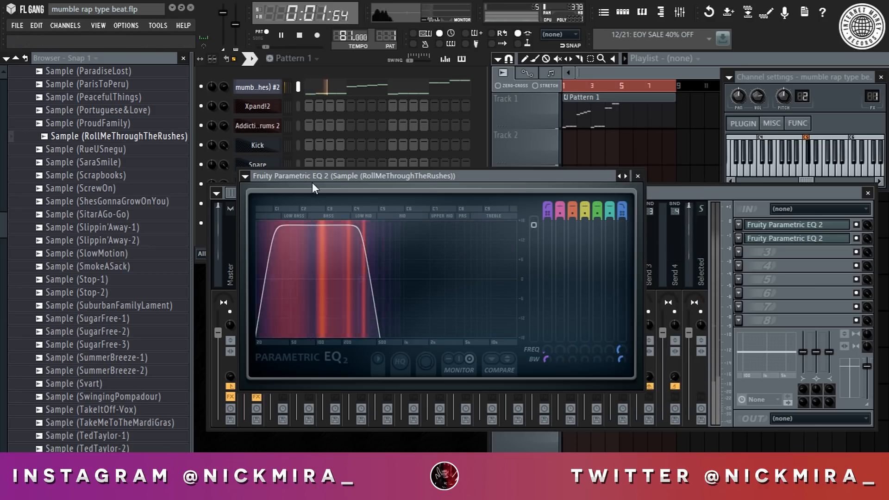
Open the Xpand!2 channel's piano roll and place a one-beat A#5 note at the start of bar 1
click(284, 145)
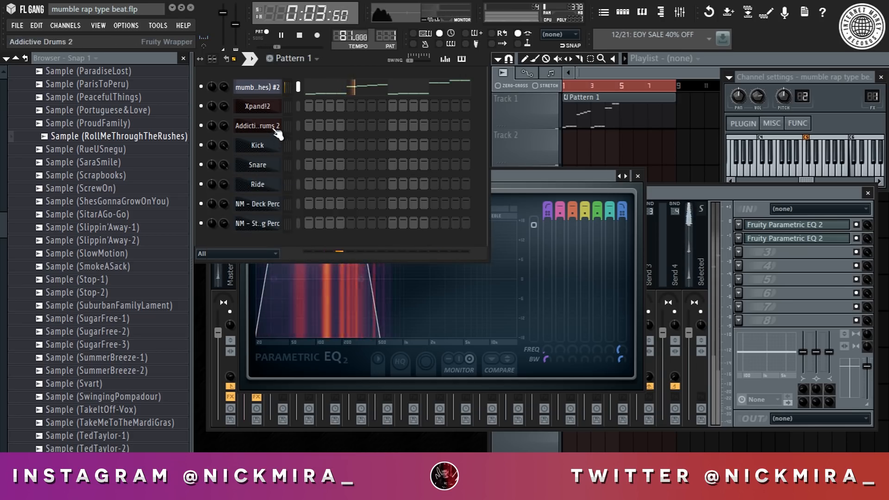
right_click(277, 108)
click(292, 102)
key(space)
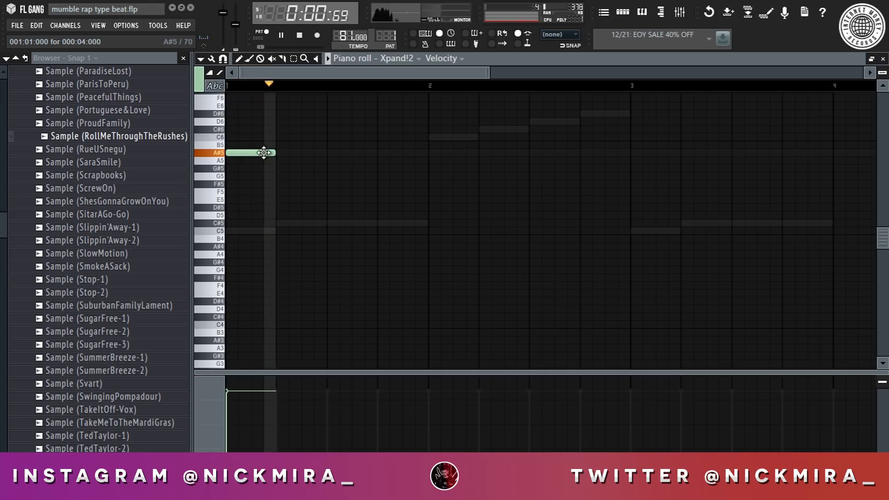
click(882, 58)
click(262, 108)
right_click(273, 110)
click(306, 105)
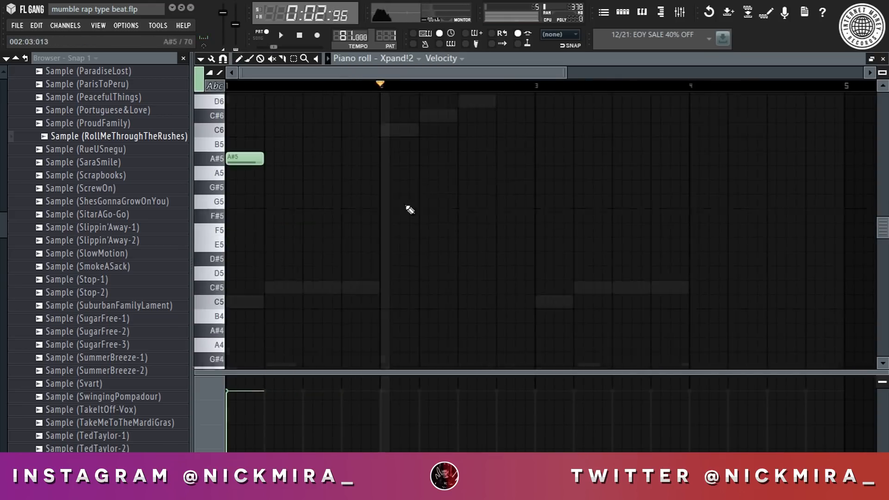
Try a one-beat A#4 note at the start of bar 2 with a one-step D5 note on the bar's eighth step
click(397, 304)
drag(397, 303, 391, 246)
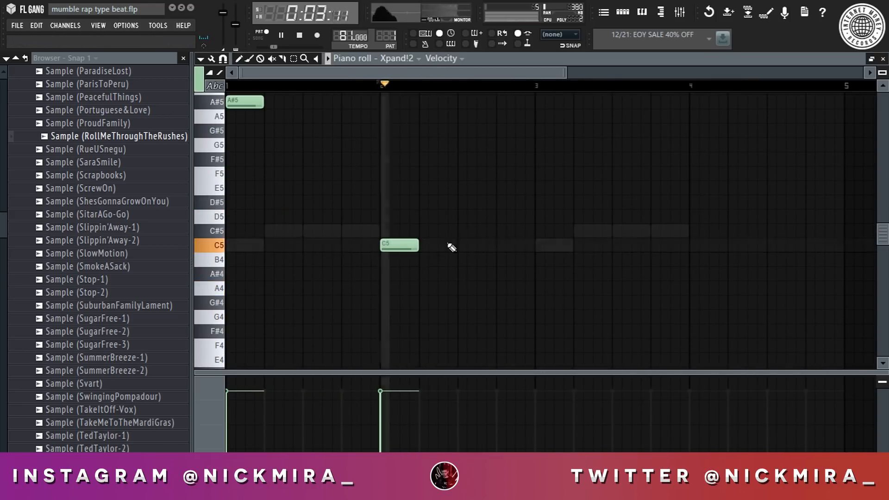
click(440, 246)
click(452, 216)
drag(473, 245, 404, 268)
click(462, 173)
right_click(442, 246)
right_click(462, 174)
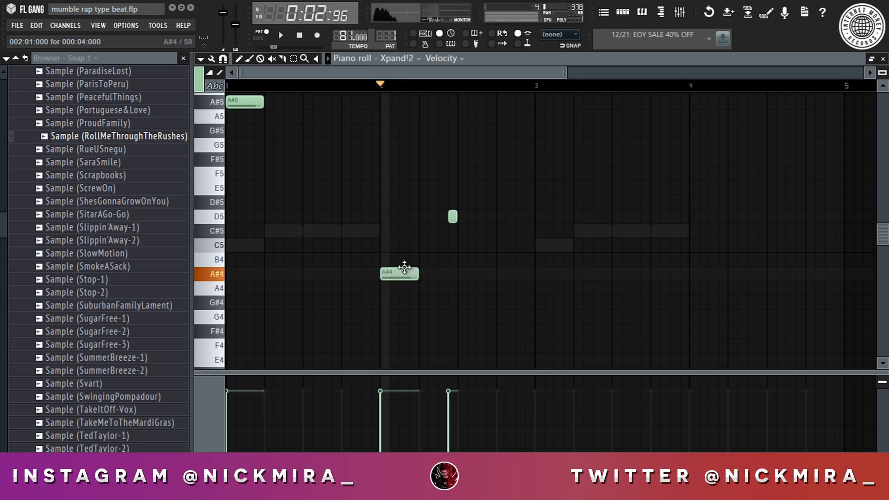
Transpose the Xpand!2 notes up one octave and replace the bar 2 notes with a five-step C6 note on beat 3
key(space)
key(ctrl+Up)
key(space)
right_click(452, 274)
mouse_move(460, 288)
mouse_down()
mouse_move(461, 280)
mouse_move(461, 300)
mouse_up()
drag(494, 301, 504, 301)
right_click(403, 302)
scroll(409, 233, down, 3)
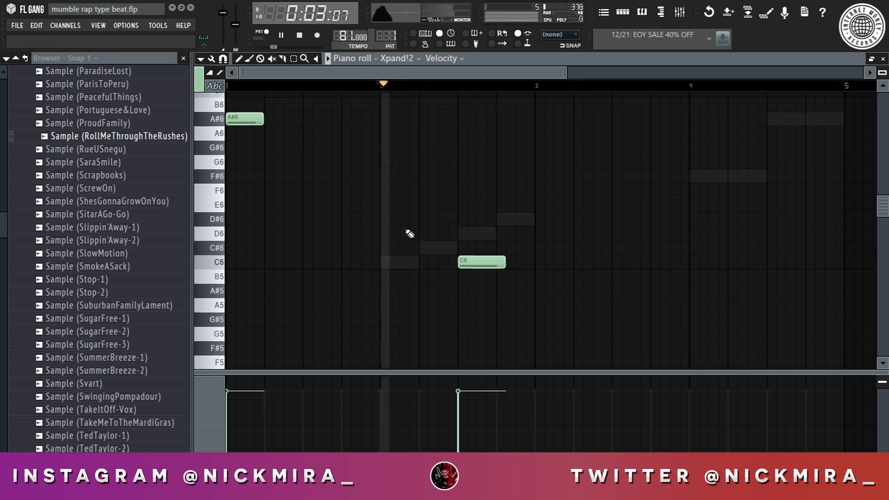
Add a three-step C5 note at the start of bar 2
key(space)
key(space)
drag(390, 288, 408, 344)
key(space)
Place a one-step C5 note on step 7 of bar 2 and clear the surrounding trial notes
click(433, 345)
click(443, 187)
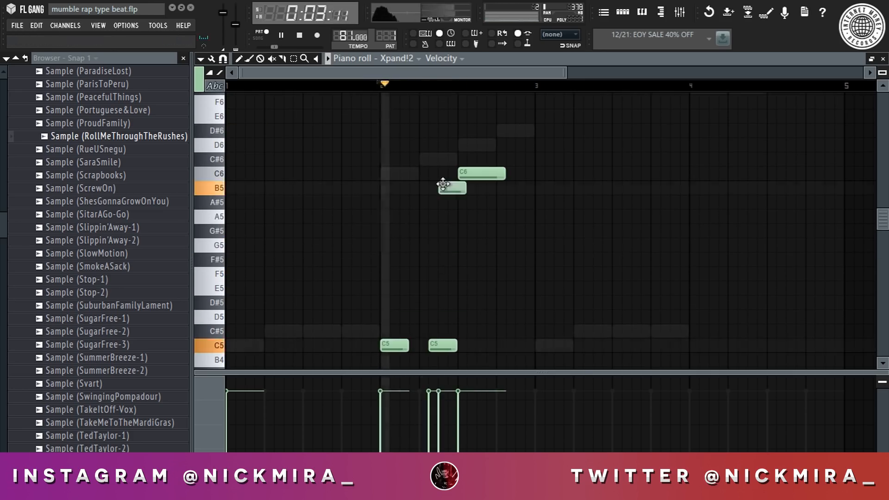
right_click(444, 188)
right_click(445, 346)
click(443, 345)
drag(464, 345, 447, 345)
click(453, 273)
drag(463, 273, 463, 317)
right_click(463, 317)
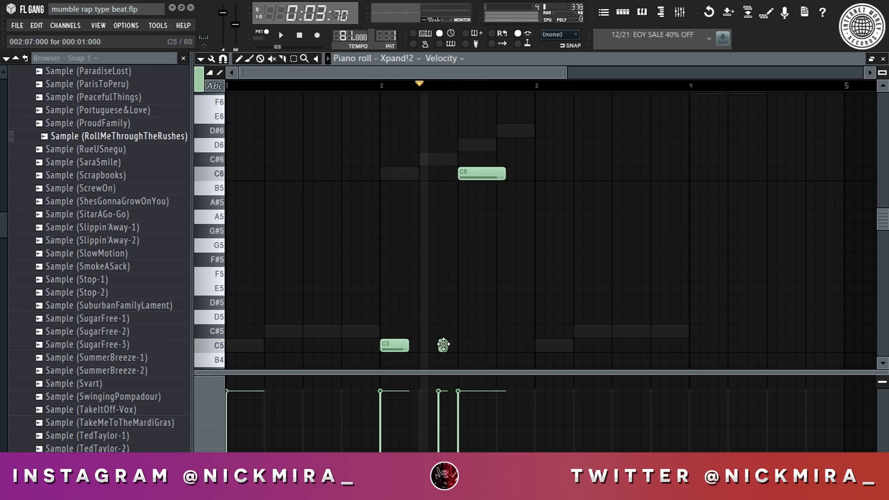
Add a one-step F5 on step 8 and a two-step F5 on step 15 of bar 2, and quick-legato the notes
click(442, 345)
click(453, 273)
scroll(462, 76, down, 3)
click(370, 273)
mouse_move(370, 274)
mouse_down()
mouse_move(372, 346)
mouse_move(380, 273)
mouse_up()
key(ctrl+l)
Transpose the bass line down one octave and lower the bar 1 note to A#3
key(ctrl+Down)
key(space)
key(space)
drag(287, 131, 287, 350)
key(ctrl+a)
key(ctrl+d)
key(space)
key(space)
Raise the velocity of all bass notes to maximum and duplicate the two-bar line into bars 3 and 4
key(ctrl+a)
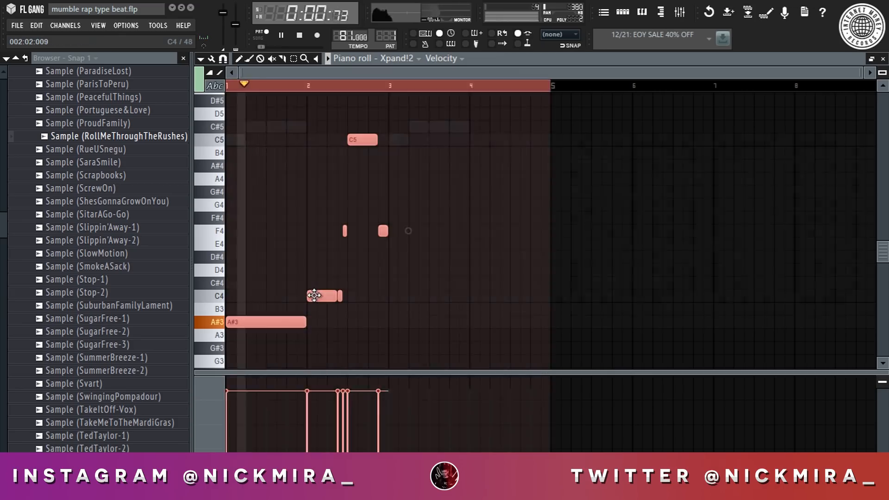
scroll(314, 295, up, 5)
key(ctrl+d)
key(ctrl+b)
Replace the two C4 notes in bar 4 with one-step G4 notes on its first and second beats
scroll(510, 259, up, 2)
scroll(524, 220, down, 1)
right_click(477, 257)
right_click(500, 257)
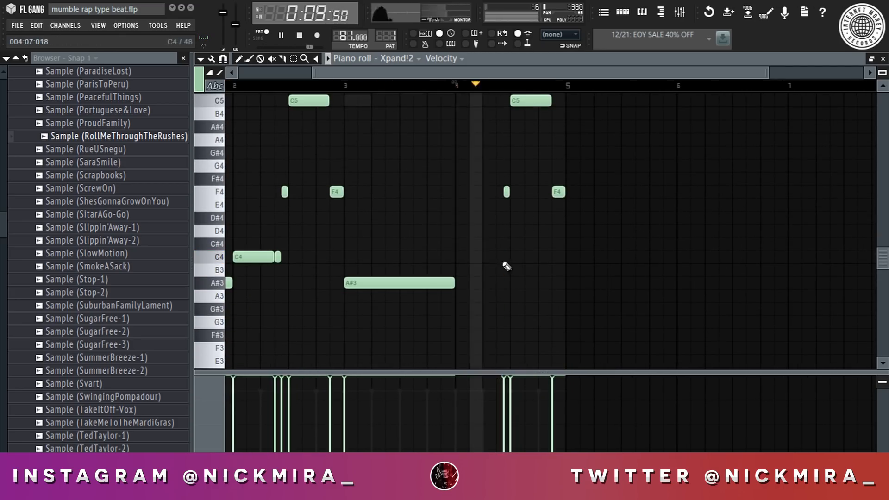
key(space)
click(458, 165)
scroll(494, 152, up, 3)
key(space)
key(space)
click(457, 204)
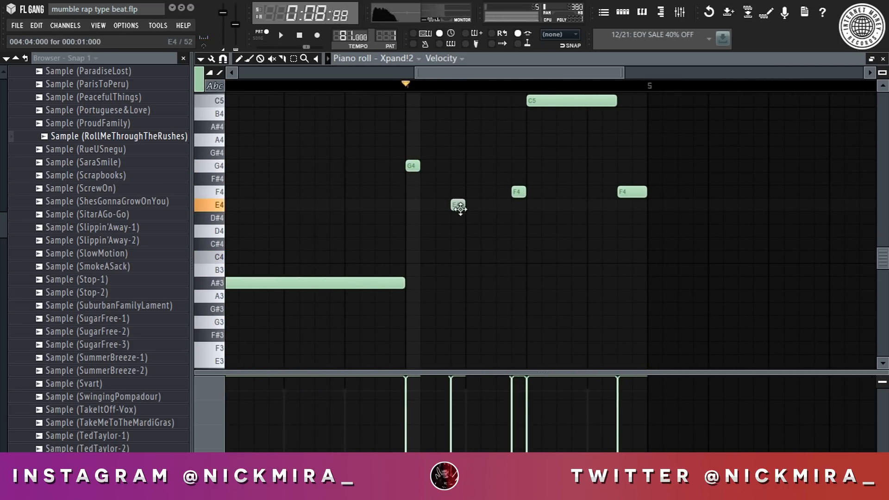
click(471, 165)
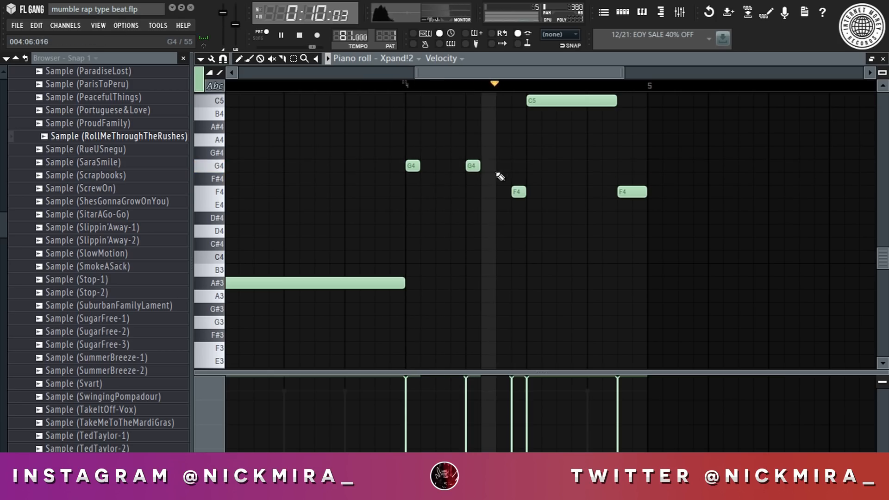
Delete the one-step F4 and the C5 note from bar 4 and lengthen its two G4 notes to three steps
right_click(517, 192)
right_click(542, 101)
key(space)
scroll(530, 184, up, 1)
key(space)
drag(490, 169, 350, 212)
drag(424, 188, 450, 185)
click(478, 247)
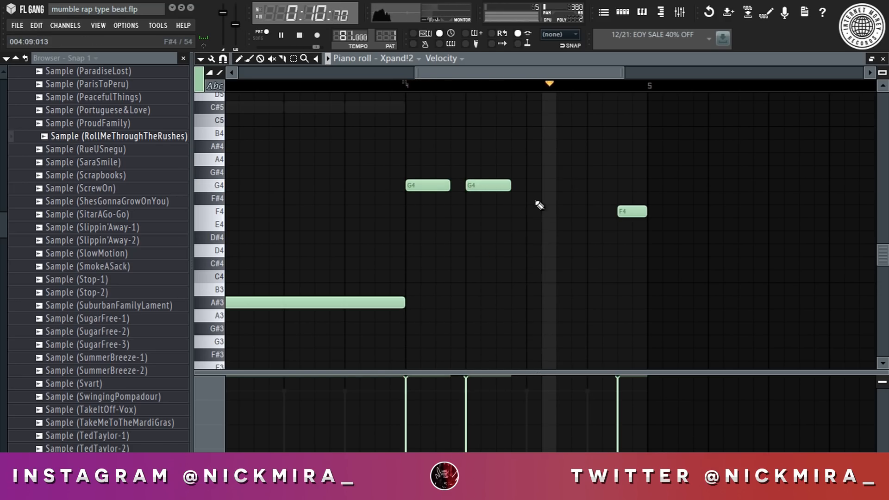
Add a three-step E4 note on beat 3 of bar 4 and transpose the bass line up one octave
key(space)
drag(545, 237, 529, 221)
key(ctrl+Up)
key(space)
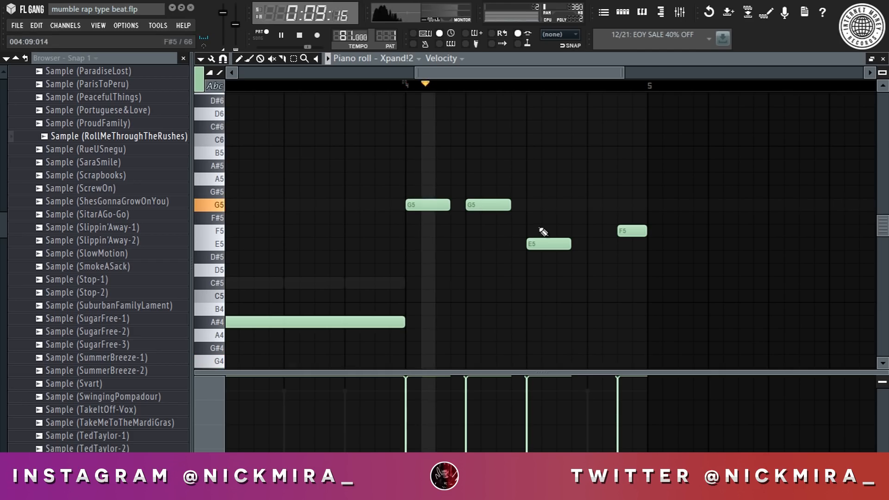
Replace the E5 and F5 notes in bar 4 with three-step F5 notes on steps 11 and 15
right_click(629, 231)
right_click(551, 244)
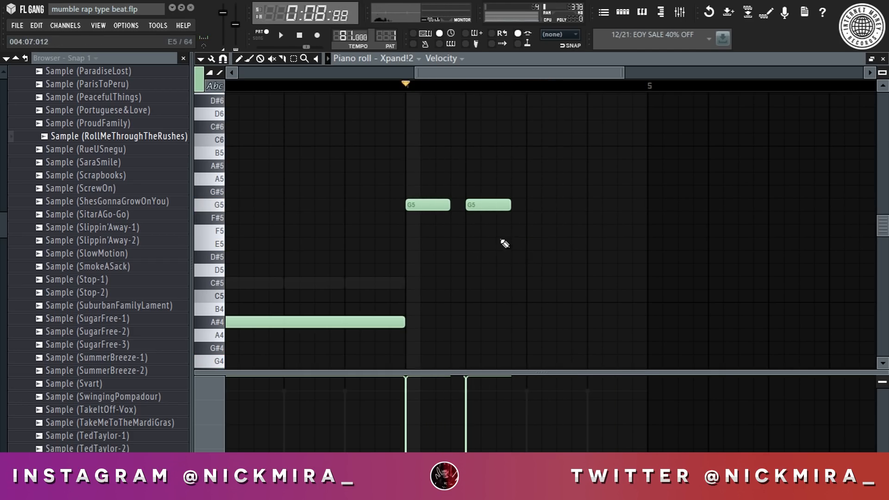
click(533, 231)
right_click(562, 231)
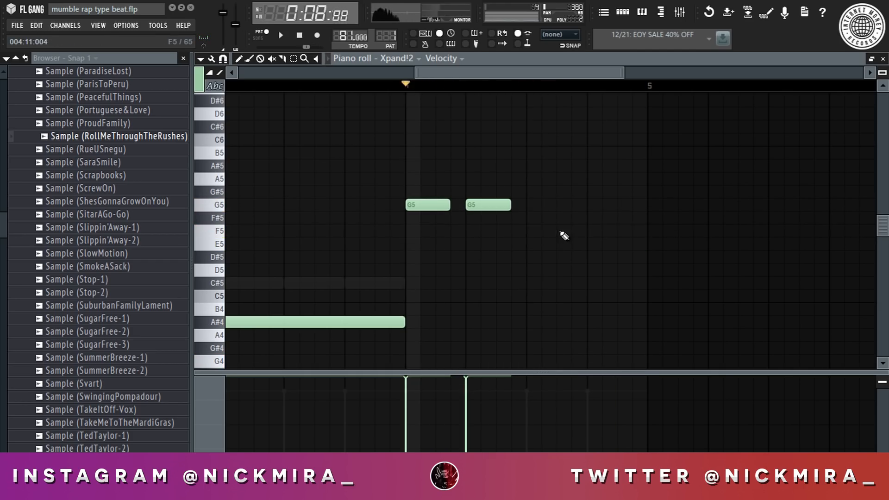
click(561, 231)
click(620, 231)
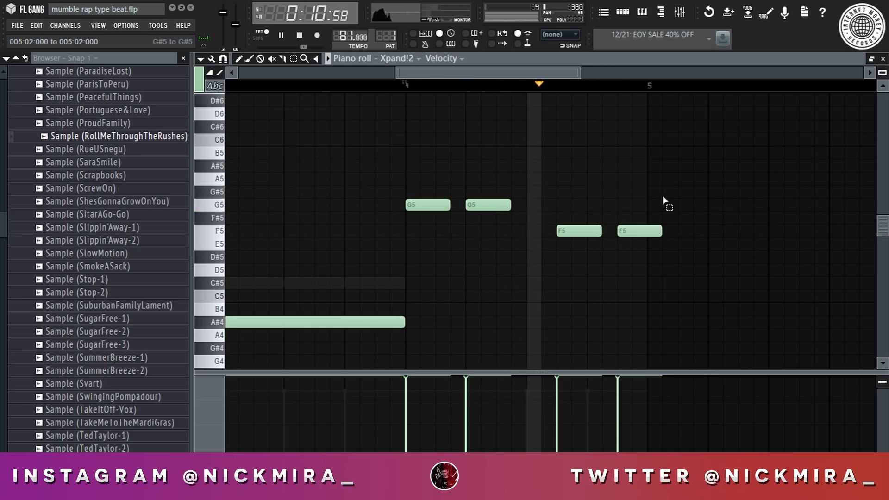
Set the lengths of bar 4's two F5 notes to four steps for the first and two steps for the second
drag(664, 199, 546, 250)
mouse_move(596, 230)
mouse_down()
mouse_move(570, 227)
mouse_move(592, 227)
mouse_up()
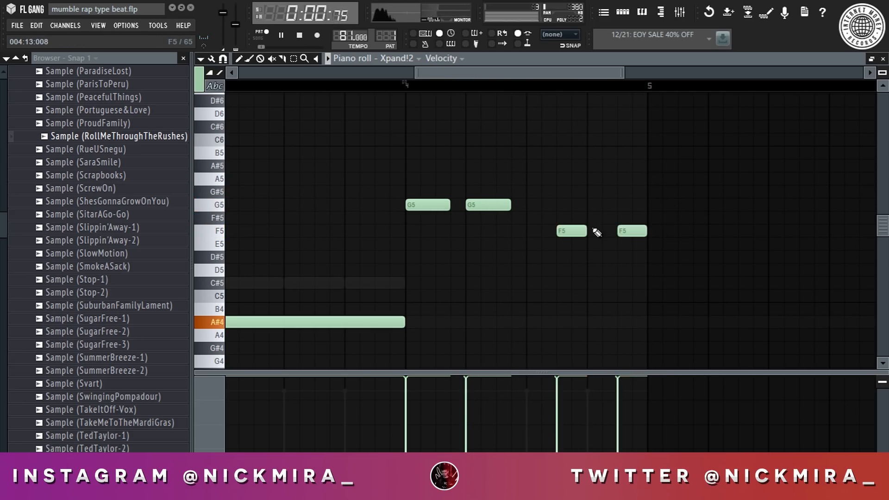
scroll(603, 88, down, 4)
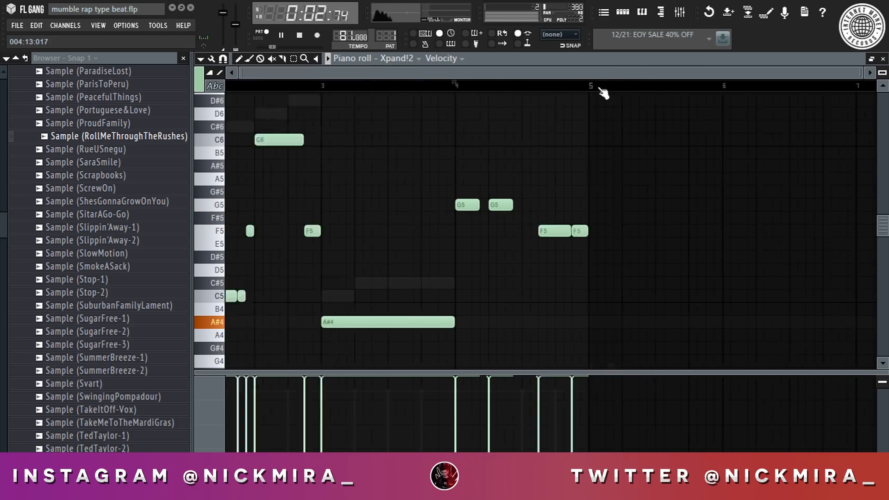
Transpose the whole bass line down one octave and play it back
key(space)
key(space)
key(space)
key(space)
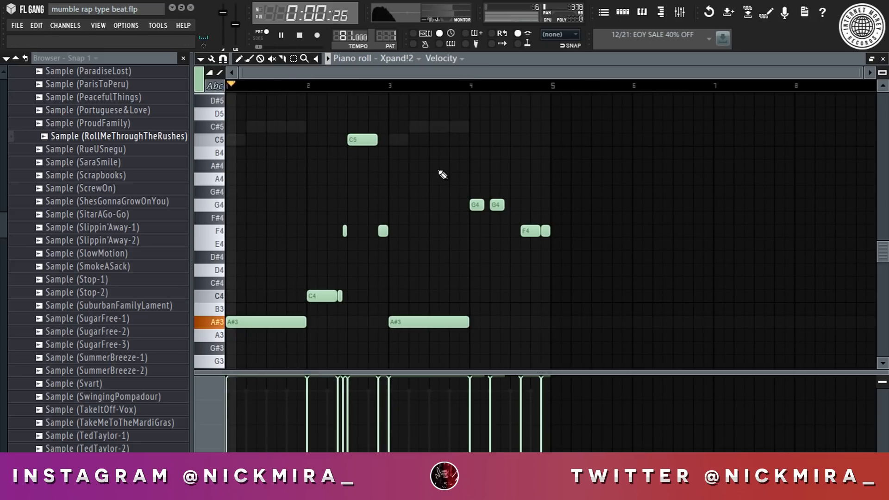
Duplicate the four-bar Slicex note pattern into bars 5 to 8
key(F7)
click(396, 88)
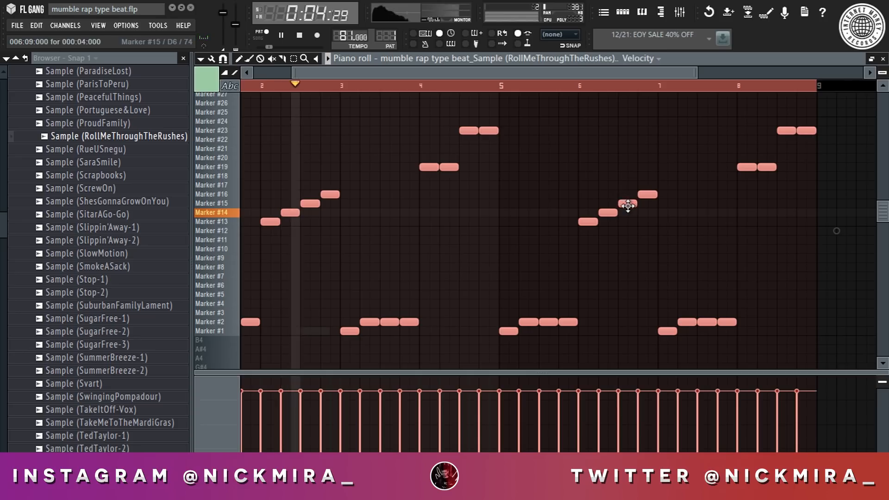
key(F7)
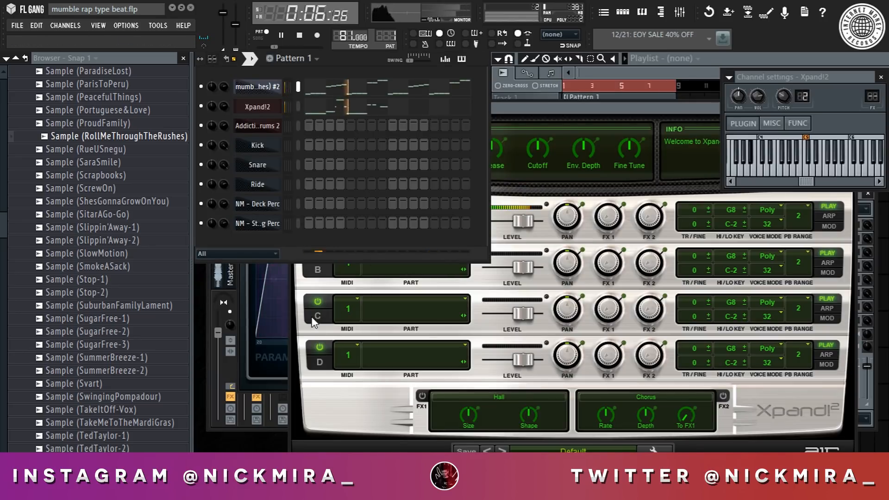
Play the beat and bypass the second EQ on the sample's mixer track
click(249, 292)
key(space)
key(space)
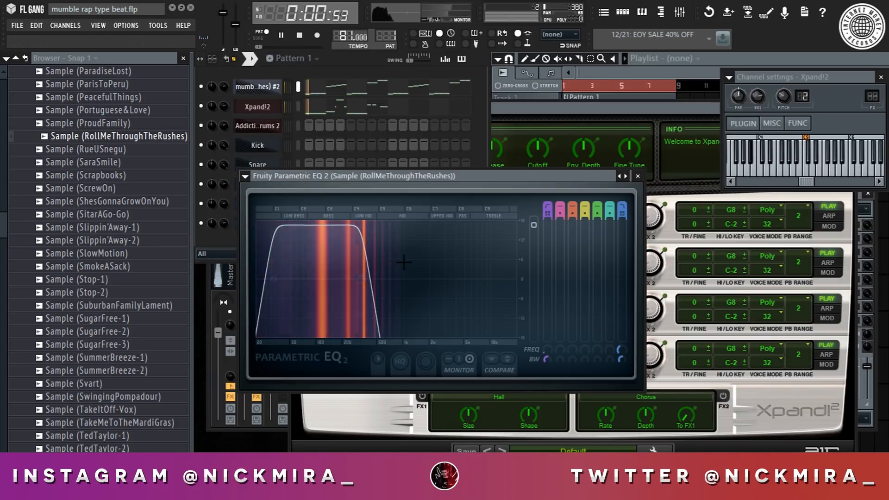
key(space)
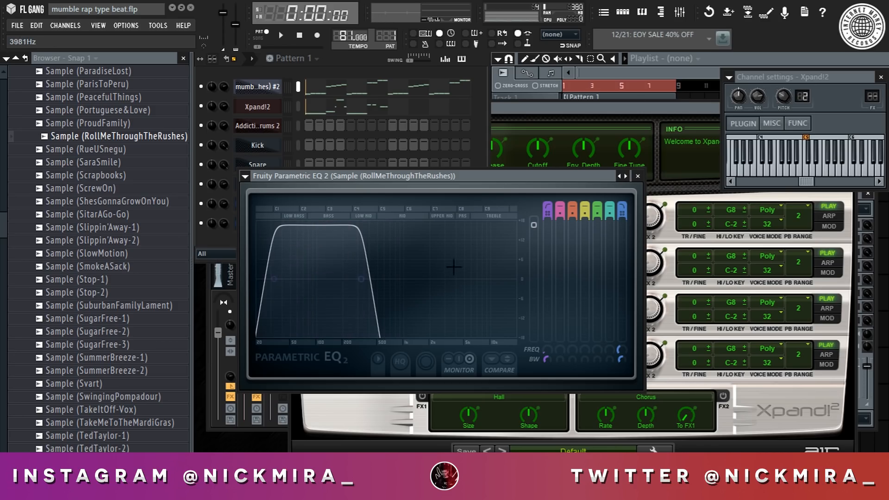
click(242, 277)
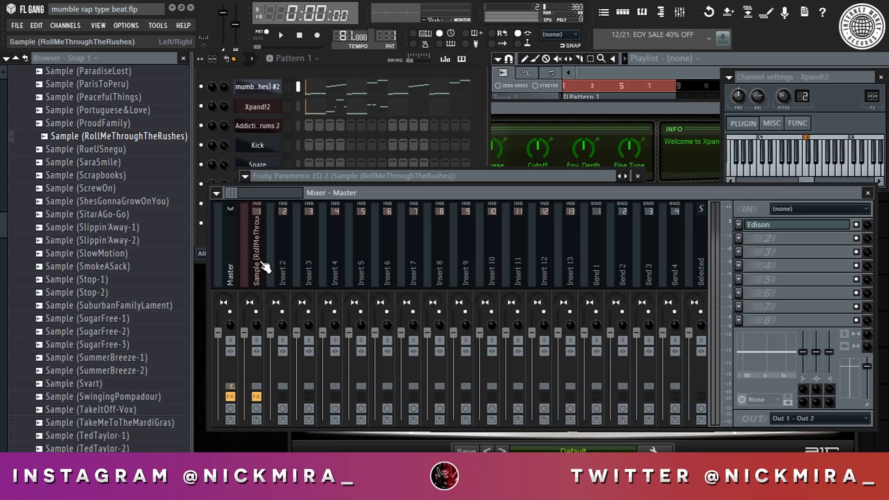
click(257, 267)
click(856, 238)
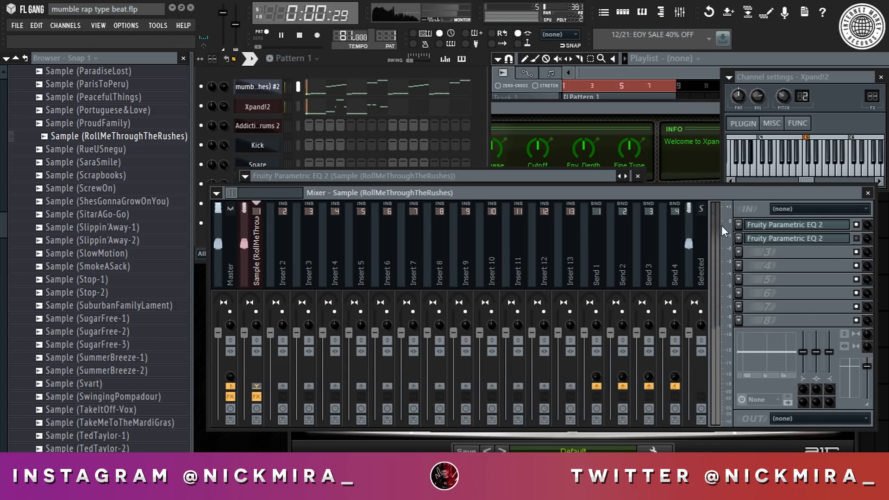
Open the sample track's first EQ and move band 1 up to about 106 Hz during playback
click(781, 233)
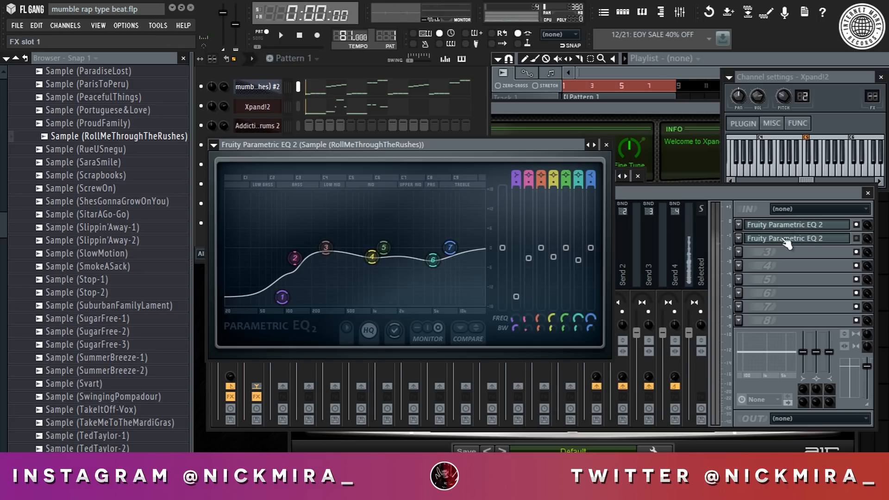
key(space)
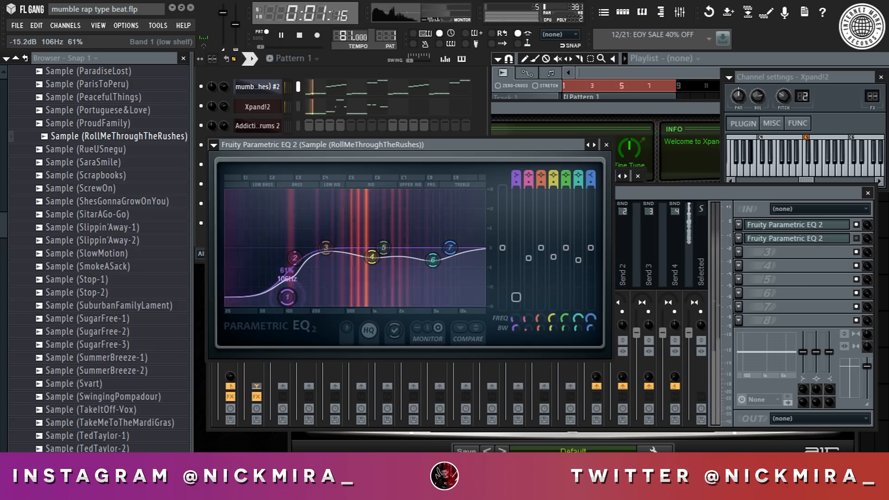
Re-enable the sample track's second EQ and move its high cut up to the top of the frequency range
click(856, 239)
key(space)
click(832, 240)
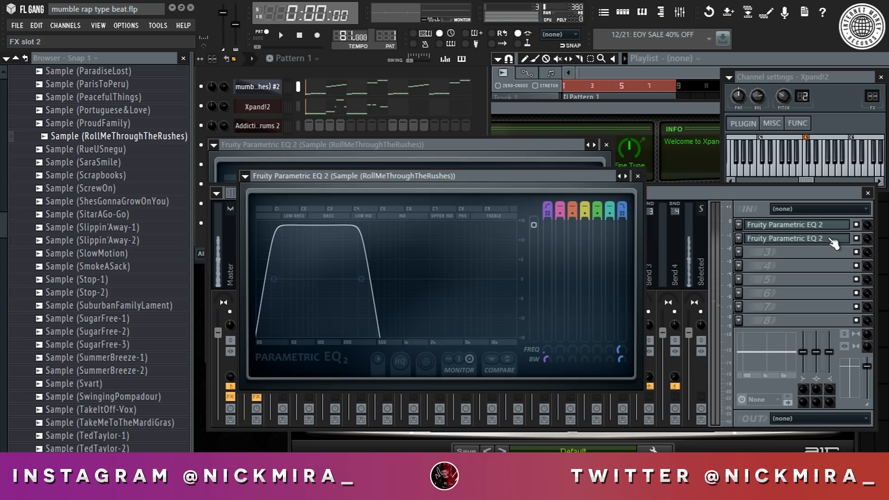
drag(361, 279, 516, 279)
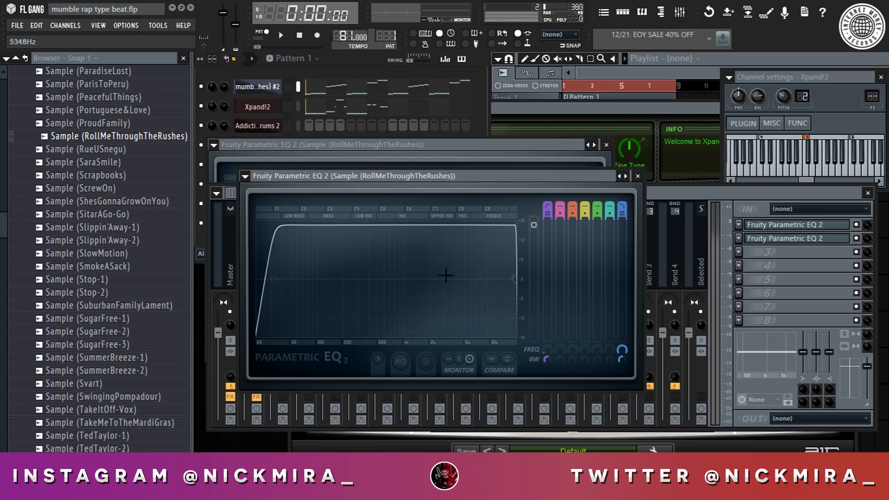
Lower the open Parametric EQ 2's main level, reset the EQ to its flat default preset, and start playback
drag(533, 225, 533, 257)
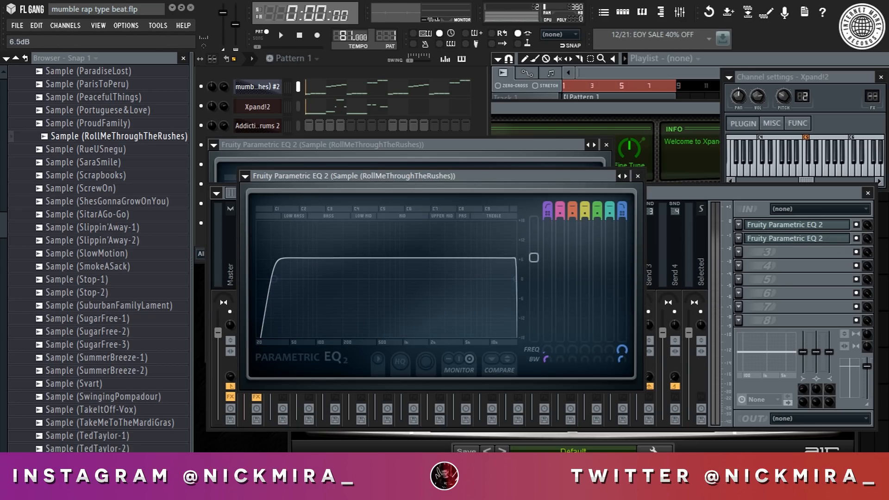
click(622, 177)
click(654, 184)
key(space)
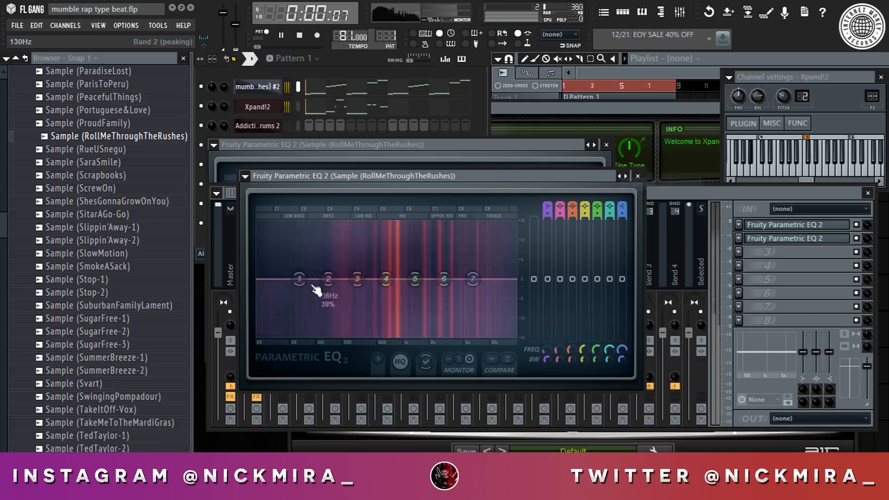
Turn band 1 into a steep high-pass filter and lower the band 7 high shelf slightly at about 6156 Hz
drag(300, 280, 328, 331)
right_click(327, 330)
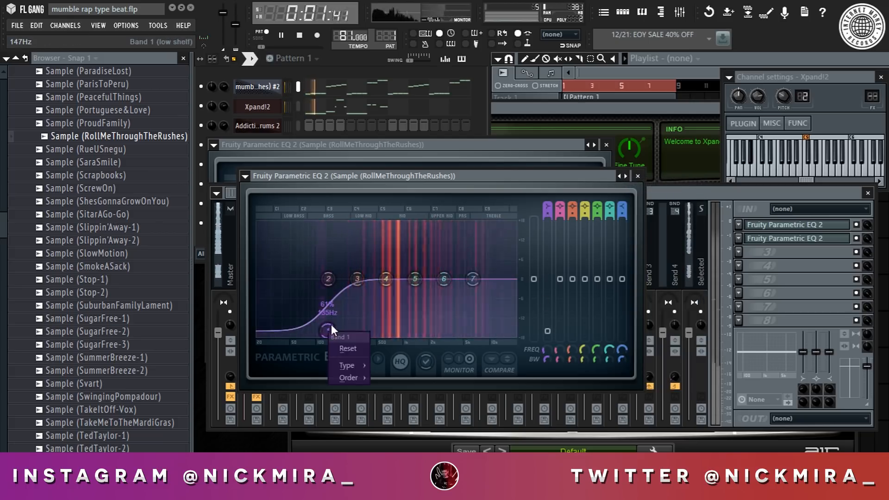
mouse_move(362, 366)
click(396, 402)
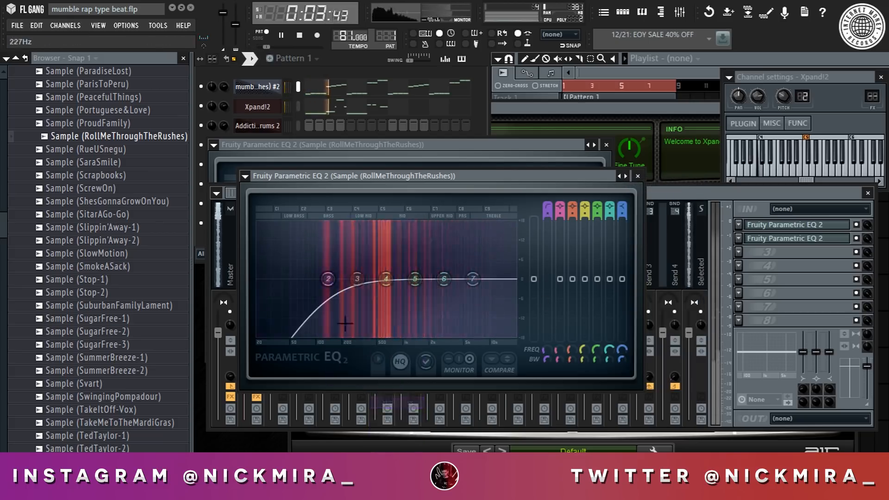
drag(327, 330, 318, 279)
right_click(330, 285)
mouse_move(338, 322)
click(398, 341)
drag(472, 279, 473, 288)
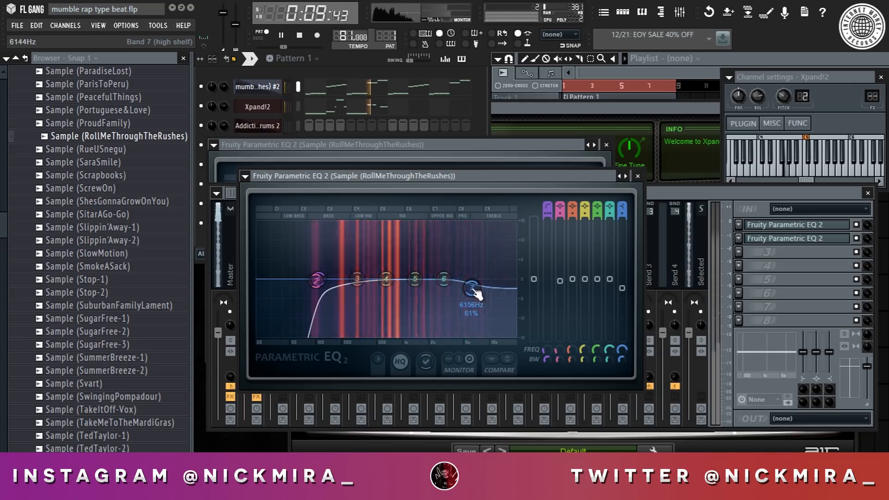
key(Escape)
Duplicate the four-bar Xpand!2 bass line into bars 5 to 8 and transpose all its notes down one octave
click(251, 76)
click(350, 113)
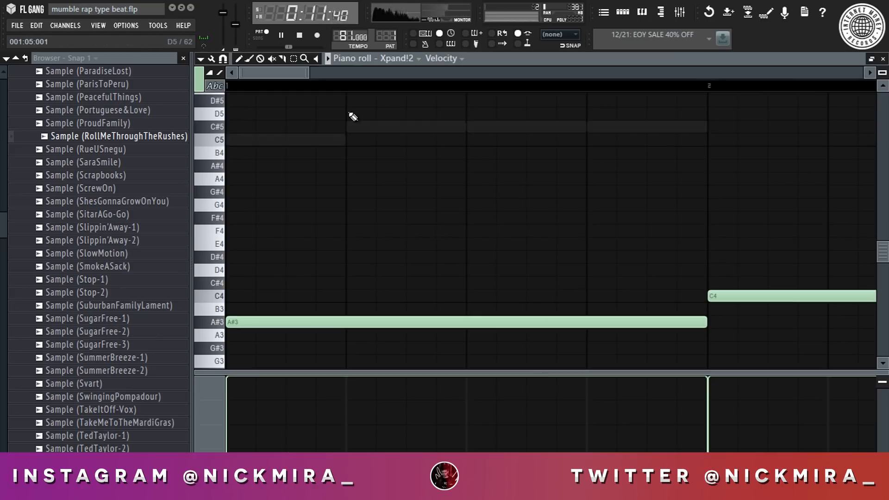
key(ctrl+v)
key(ctrl+z)
scroll(371, 88, down, 6)
key(ctrl+b)
key(ctrl+d)
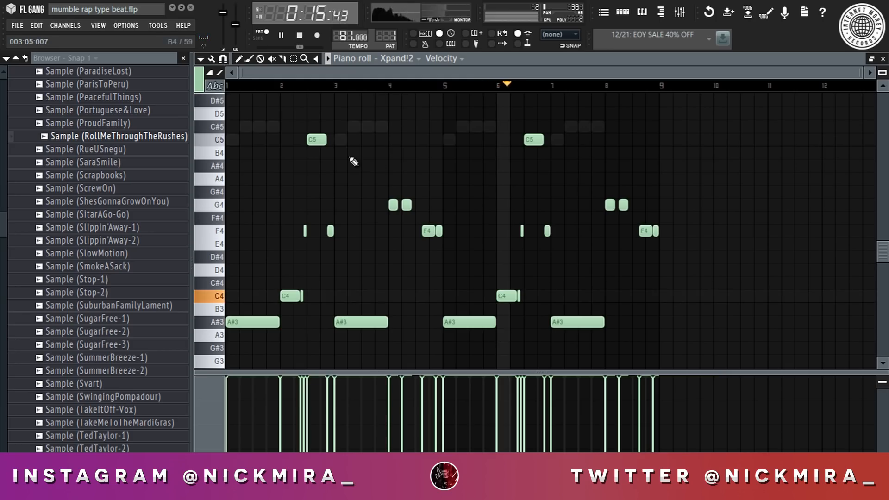
key(ctrl+Down)
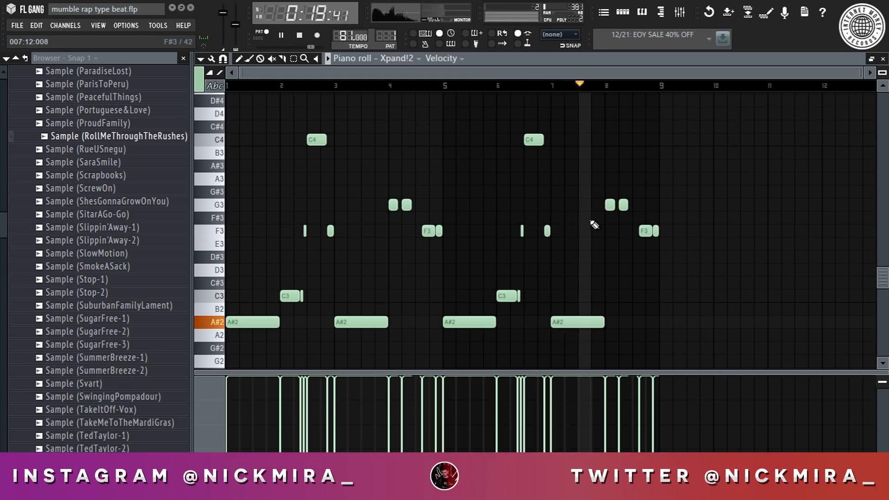
Program snare hits on beats 2 and 4 through all eight bars and open them in the piano roll
key(F7)
click(349, 165)
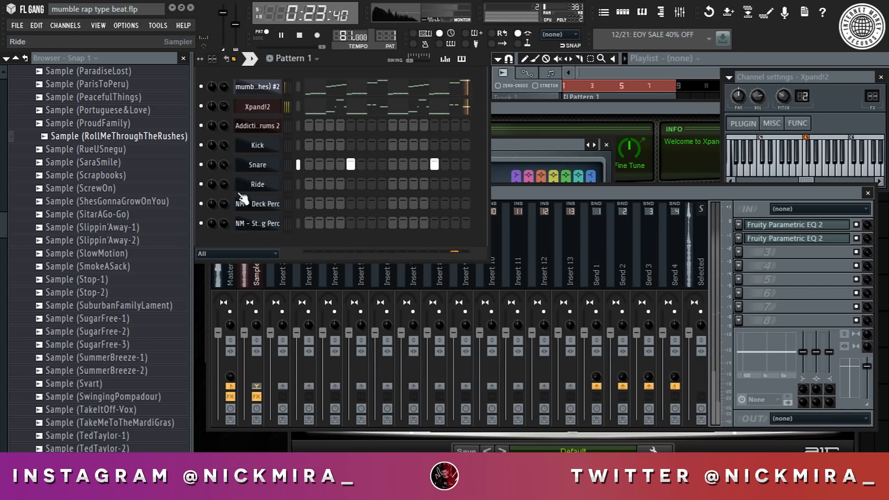
right_click(278, 163)
click(319, 165)
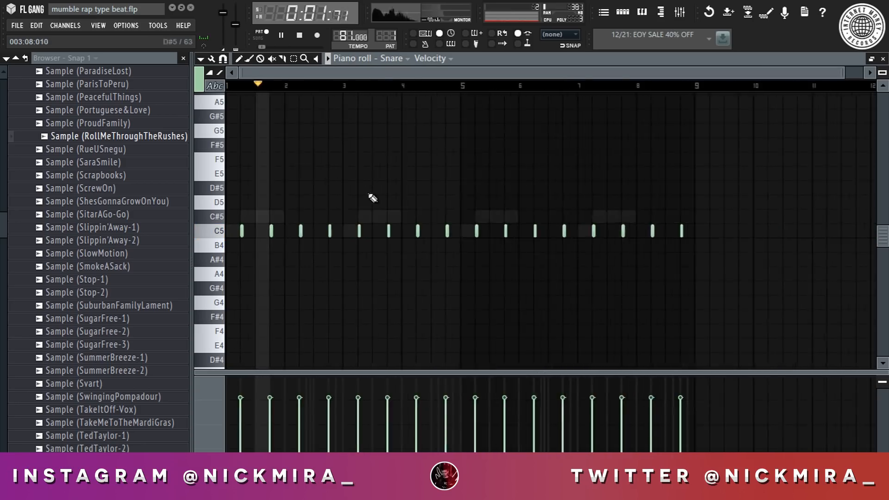
Raise the velocity of all snare notes to the maximum and clear the selection
key(ctrl+a)
scroll(298, 232, up, 5)
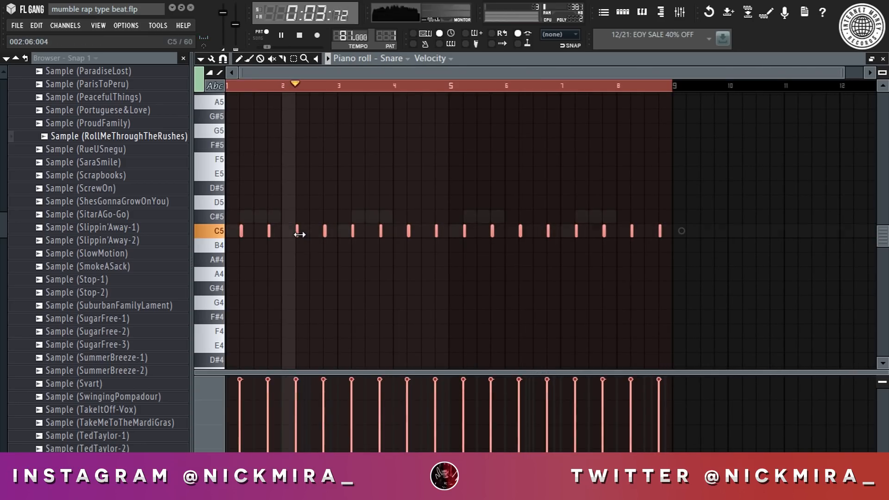
key(ctrl+d)
scroll(244, 87, up, 6)
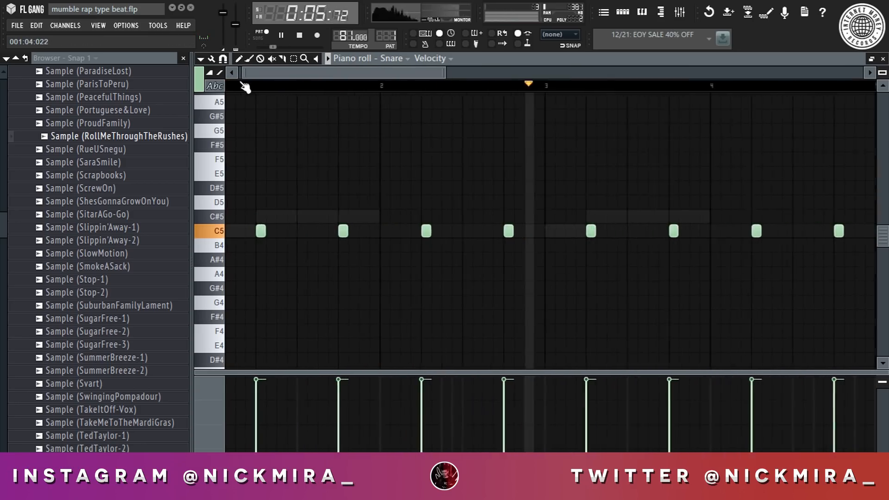
Apply the flam tool to the first snare note in bar 1 and play the pattern
key(space)
scroll(237, 88, up, 2)
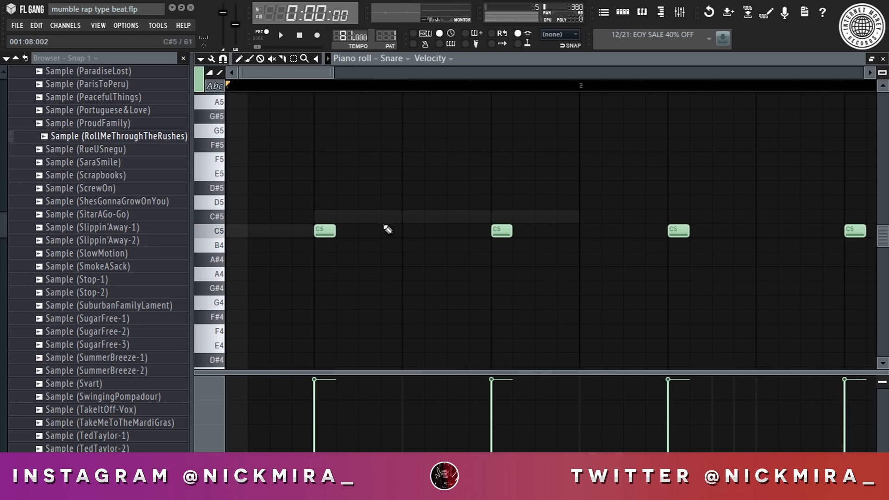
drag(350, 199, 285, 270)
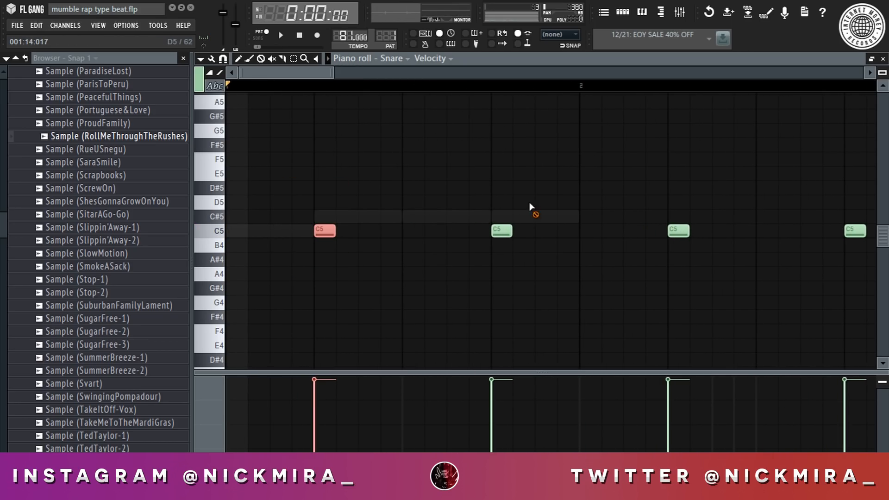
key(alt+l)
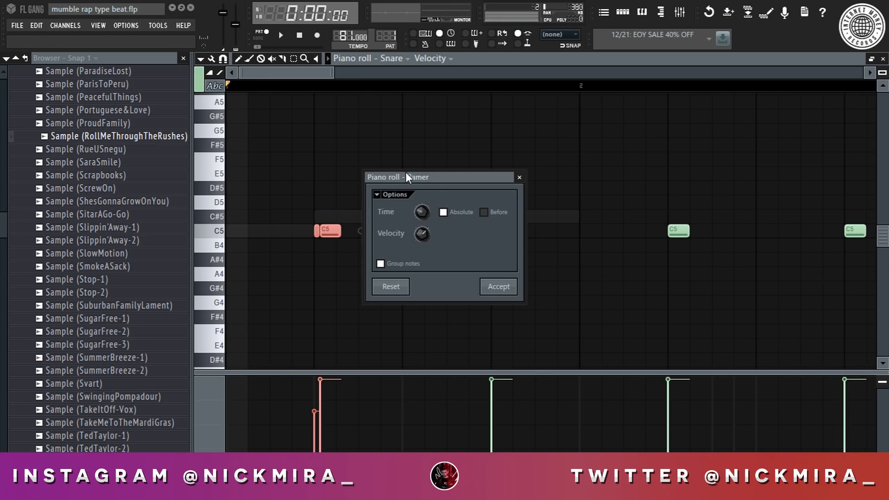
key(Return)
key(space)
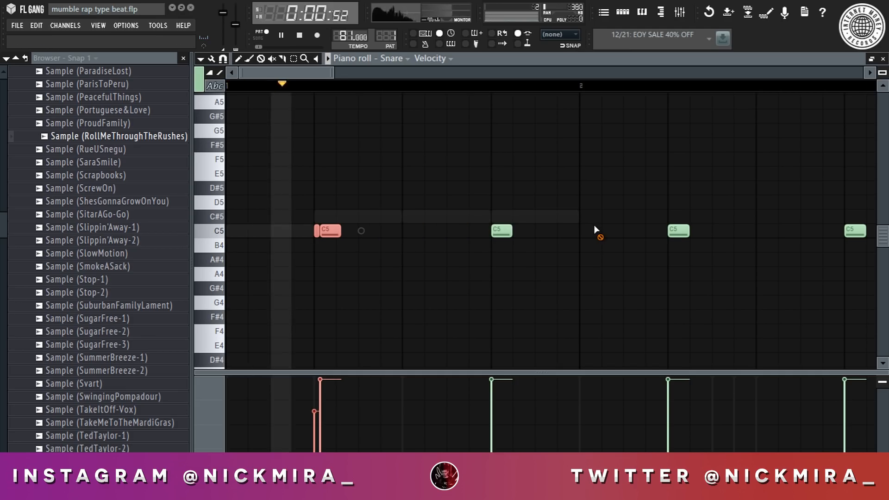
scroll(482, 90, down, 8)
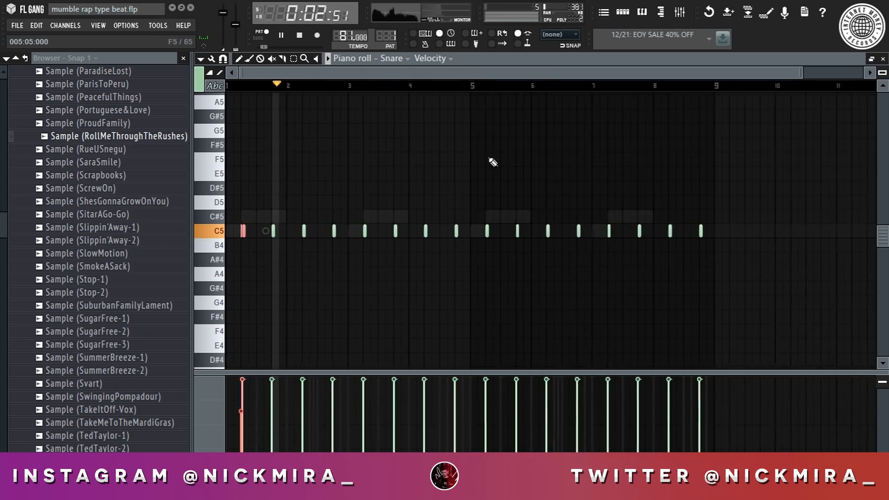
key(ctrl+l)
drag(481, 222, 694, 295)
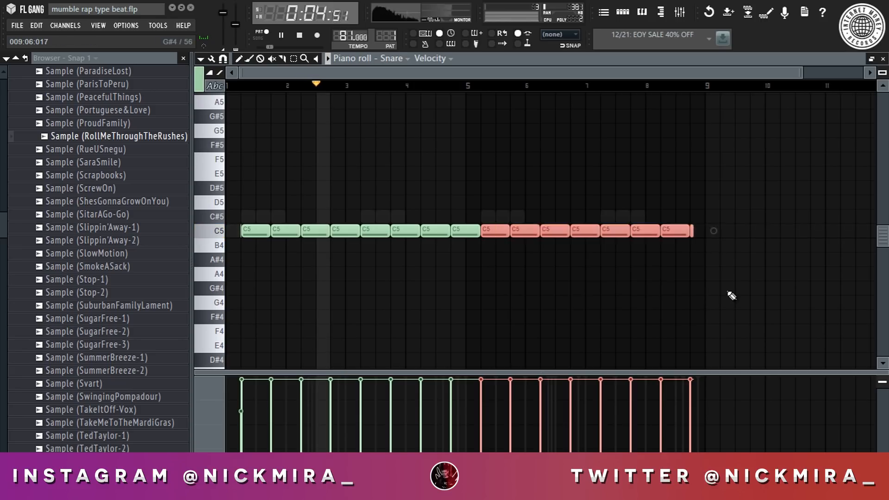
key(ctrl+d)
scroll(592, 88, up, 9)
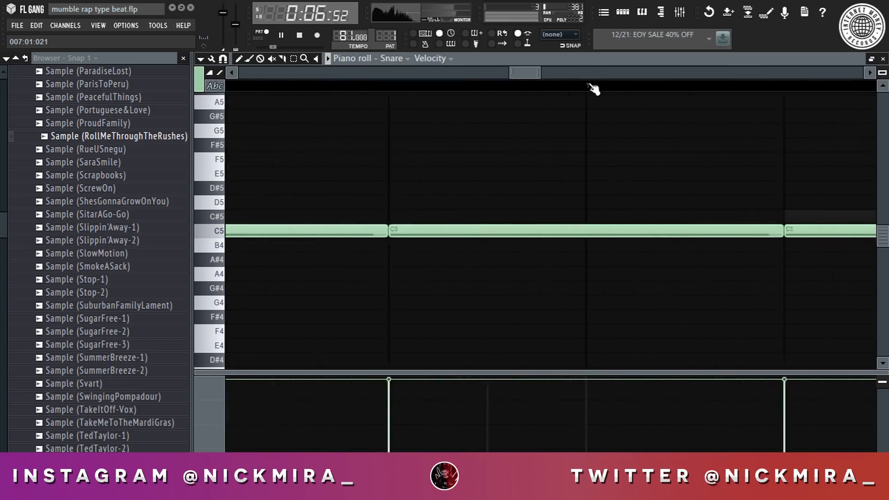
key(ctrl+z)
scroll(594, 88, down, 9)
Examine the Addictive Drums 2 channel's piano roll and the drum kit loaded in the plugin
key(F7)
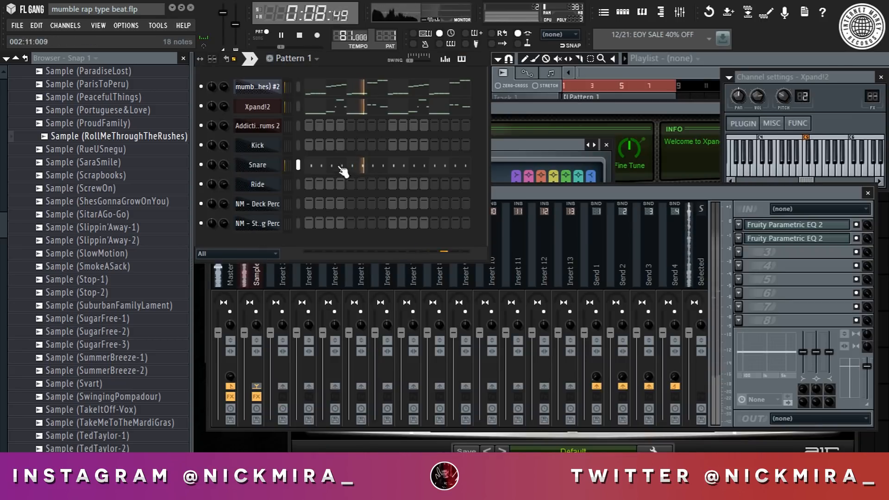
right_click(278, 126)
click(296, 126)
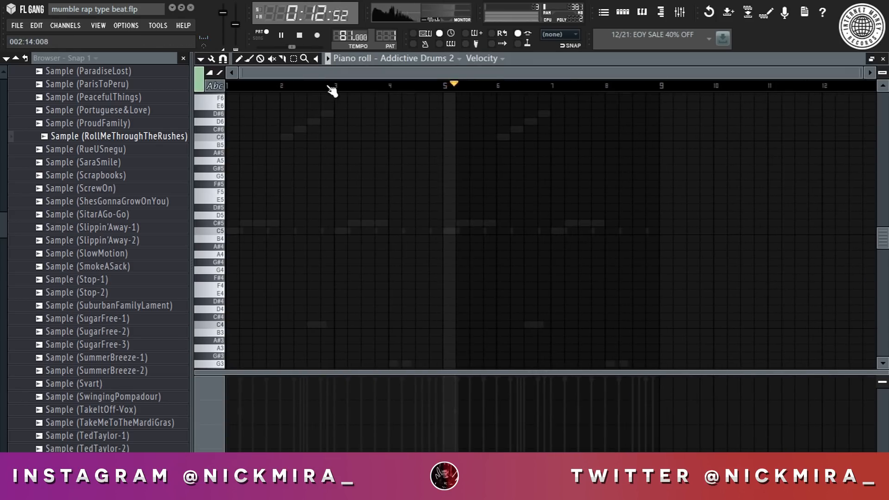
key(space)
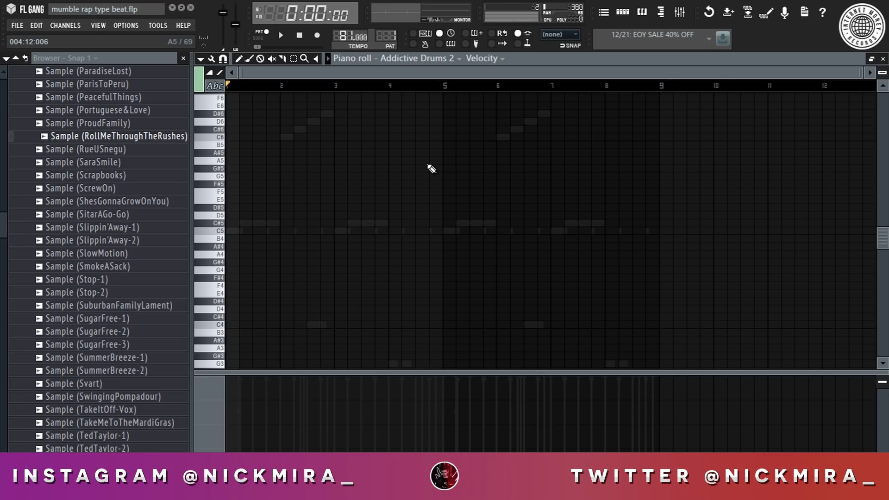
key(F7)
click(237, 121)
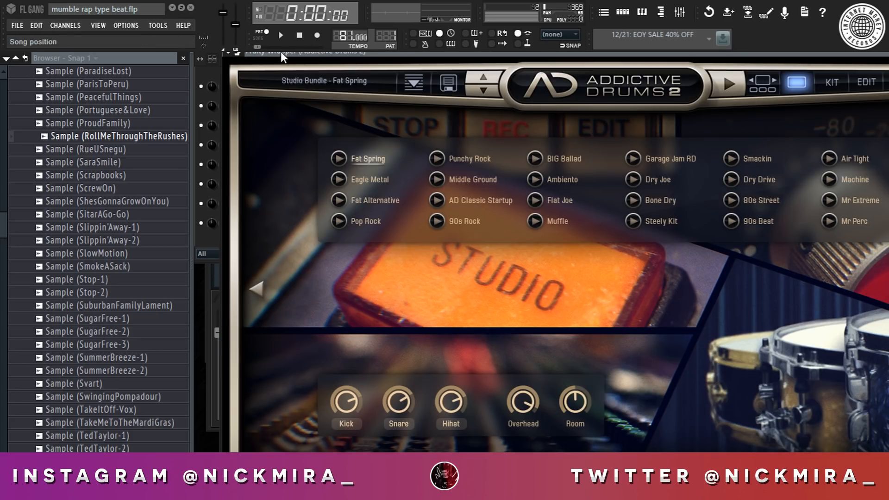
drag(258, 47, 274, 47)
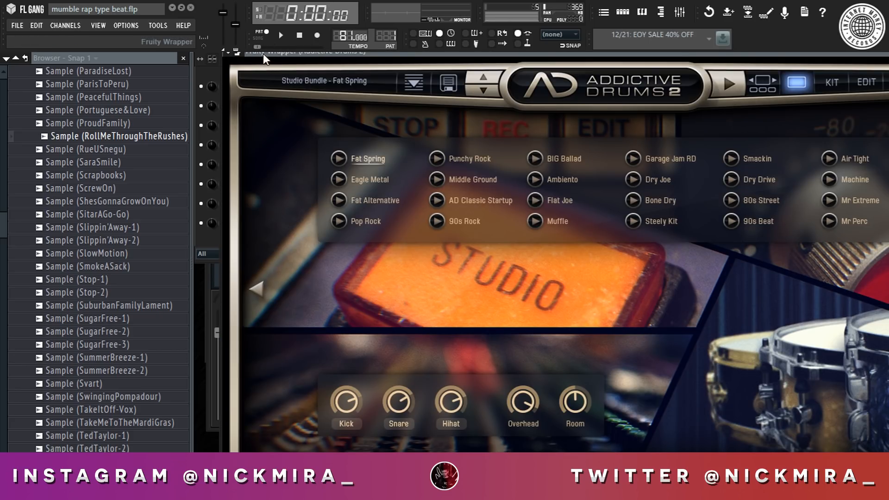
key(Escape)
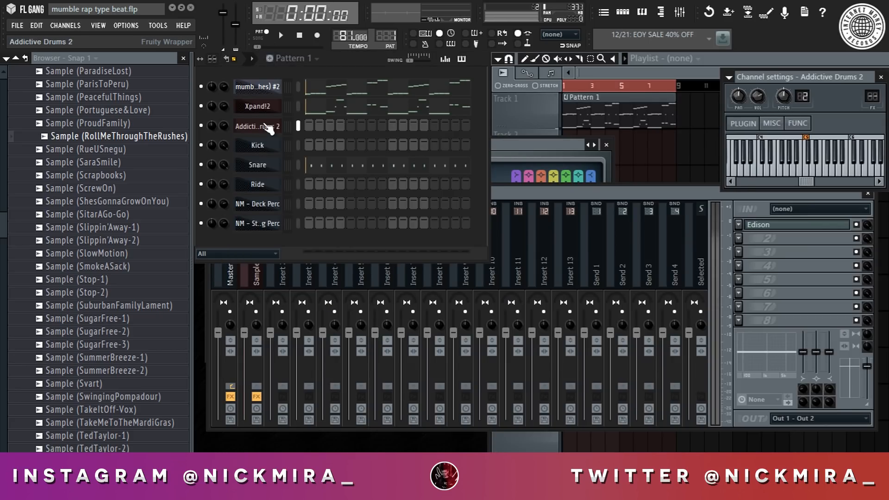
Record a live Addictive Drums 2 performance over the beat into Pattern 1 and disarm recording
key(space)
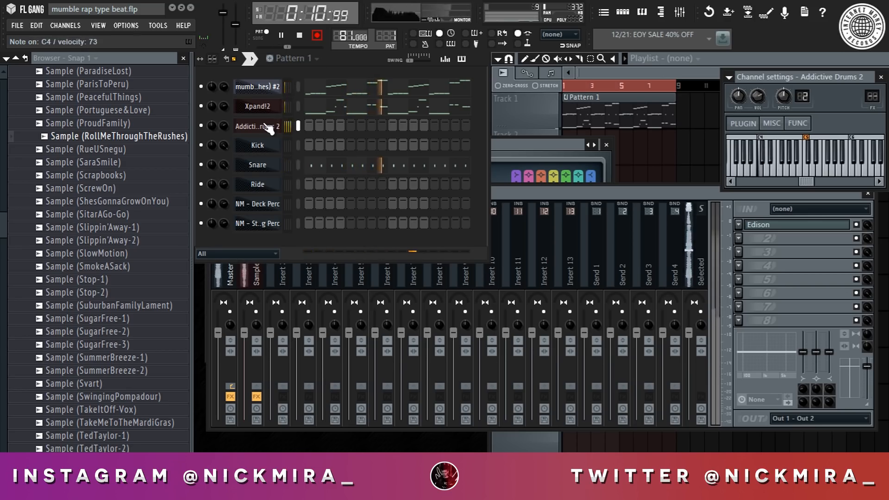
key(space)
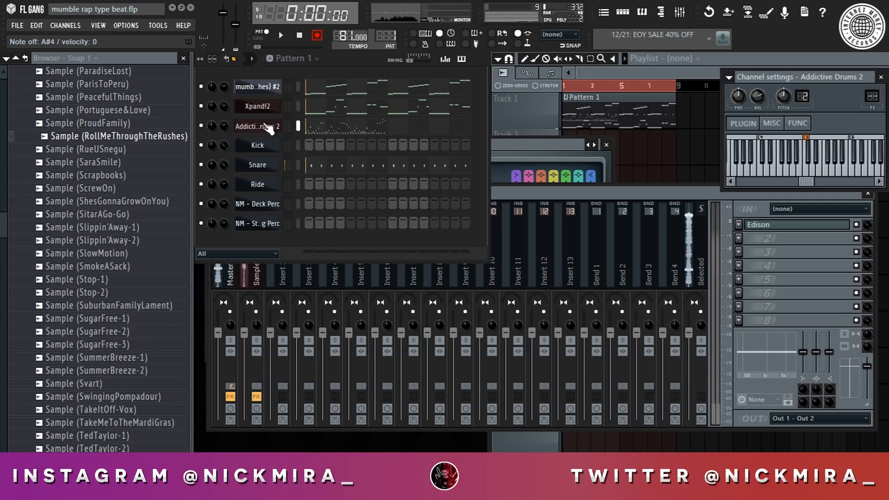
key(r)
Quantize the recorded Addictive Drums 2 notes with the Step groove template during playback
click(344, 127)
key(alt+q)
key(space)
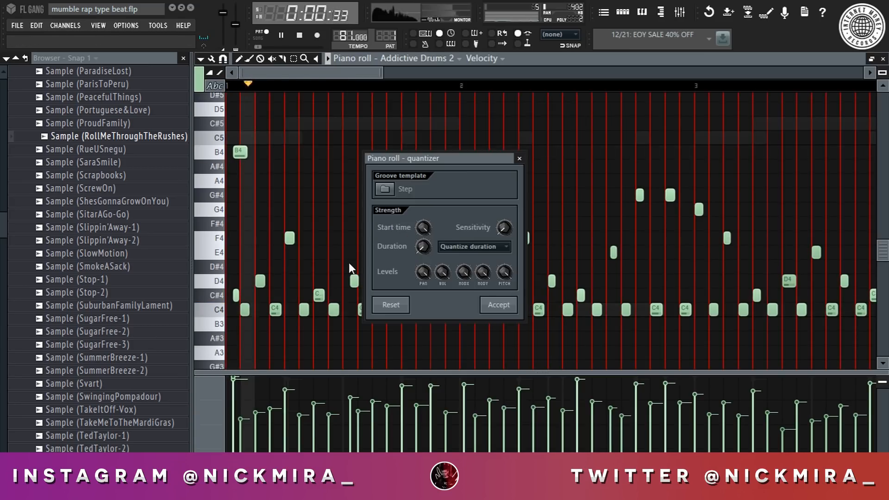
key(Return)
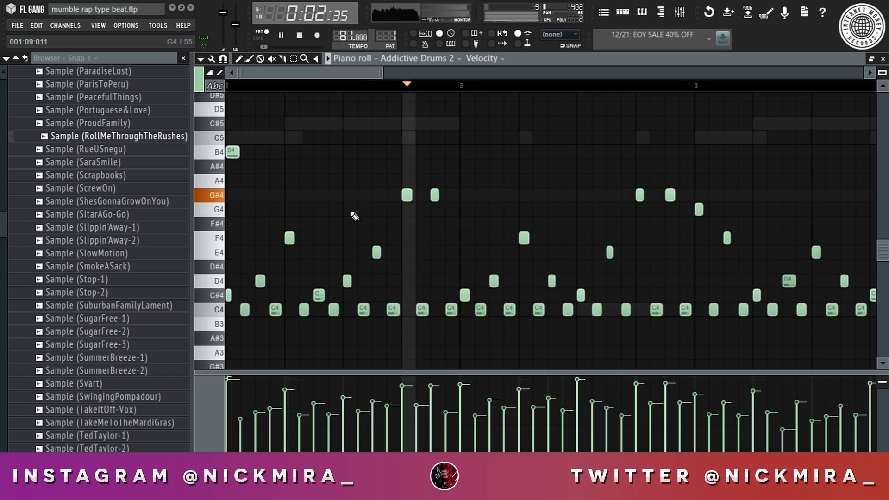
Delete the B4 note at the start of bar 1 and all drum notes from bar 3 onward
right_click(232, 153)
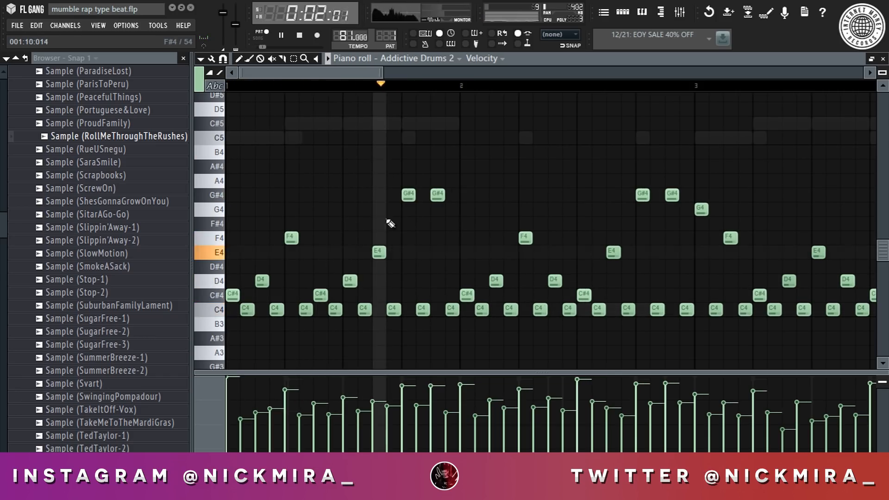
scroll(596, 166, down, 5)
drag(566, 117, 339, 341)
key(Delete)
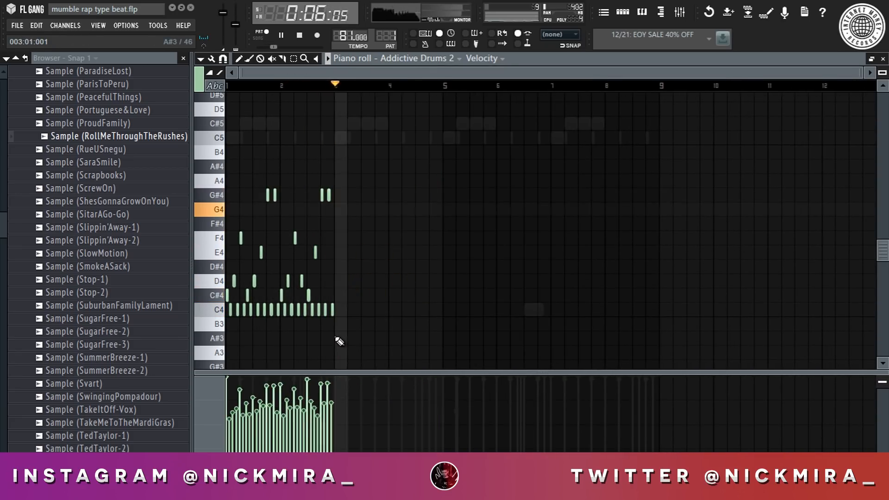
Duplicate the two-bar Addictive Drums 2 loop into bars 3 and 4 and stop playback
key(ctrl+b)
key(ctrl+d)
key(space)
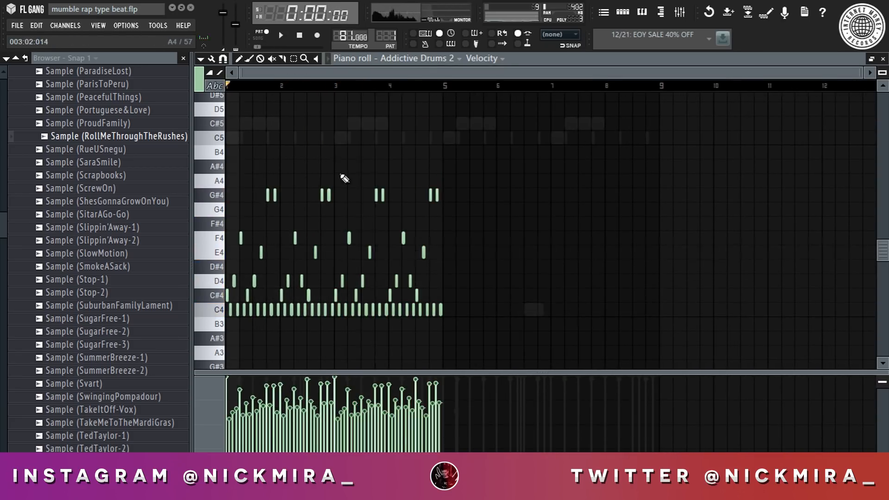
Add a one-beat A4 note at the start of bar 3 in the Addictive Drums 2 part, auditioning it during playback
click(347, 169)
key(space)
drag(331, 173, 353, 145)
click(340, 86)
scroll(340, 162, up, 3)
key(space)
key(space)
key(space)
right_click(353, 146)
click(342, 173)
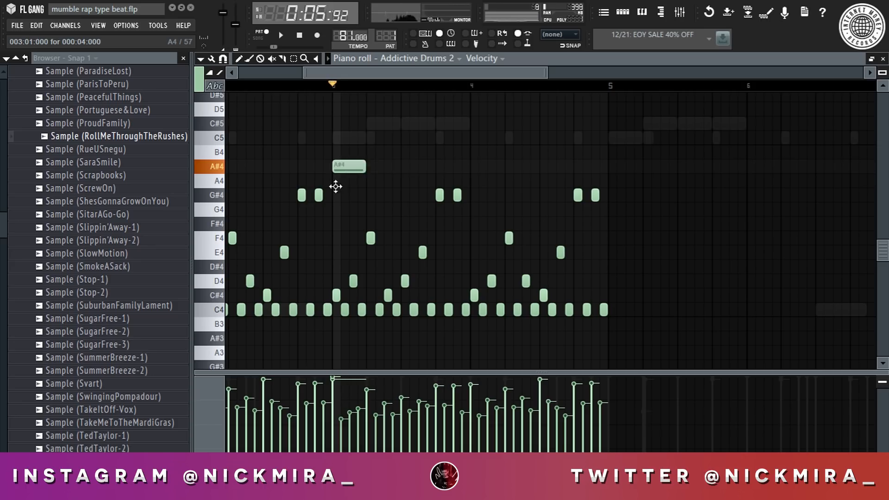
drag(336, 186, 339, 193)
key(space)
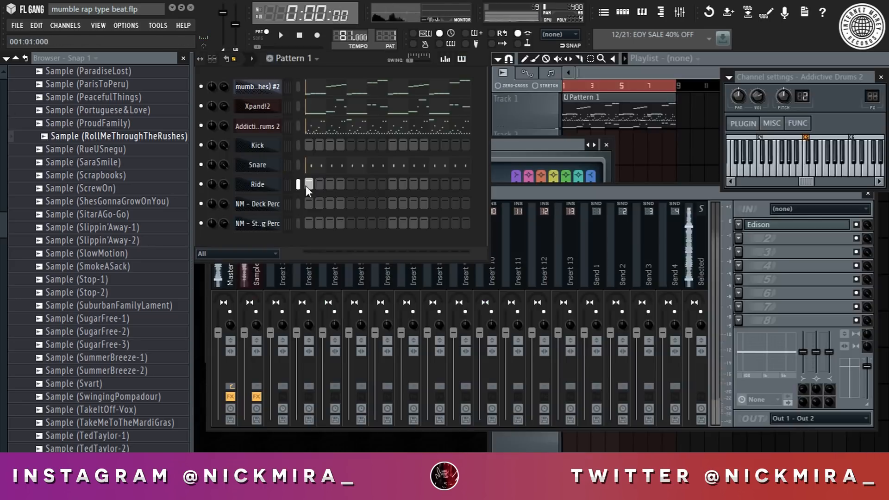
Add a C5 ride note at the start of each bar in the pattern, each held for the full bar
right_click(268, 189)
click(306, 184)
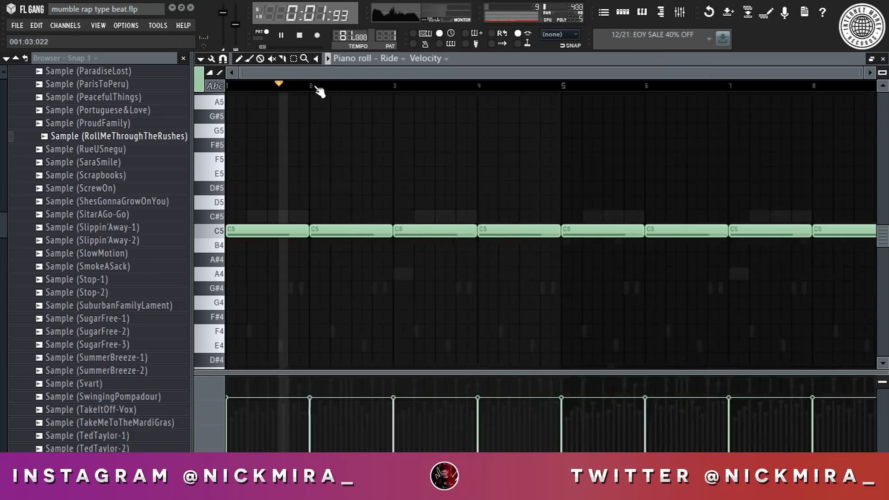
Delete the ride notes from bars 2–4 and 6–8, and shorten the bar 1 ride note to one beat
right_click(523, 231)
right_click(578, 230)
right_click(631, 230)
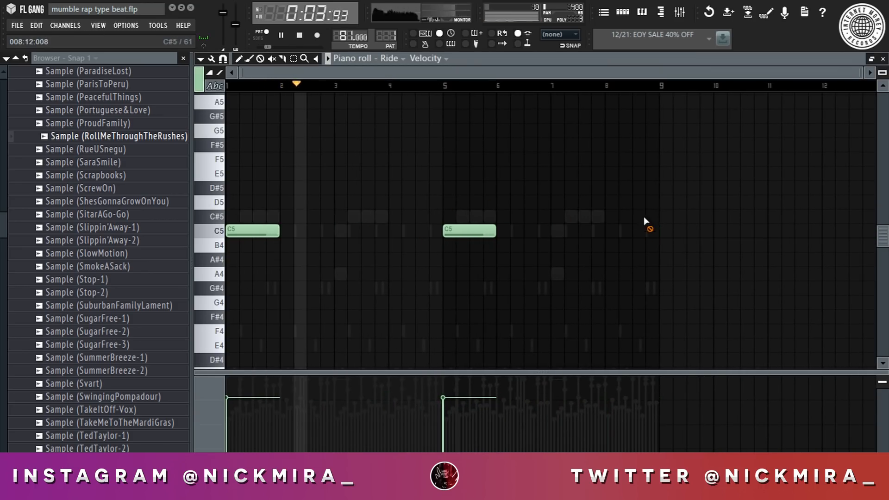
click(341, 233)
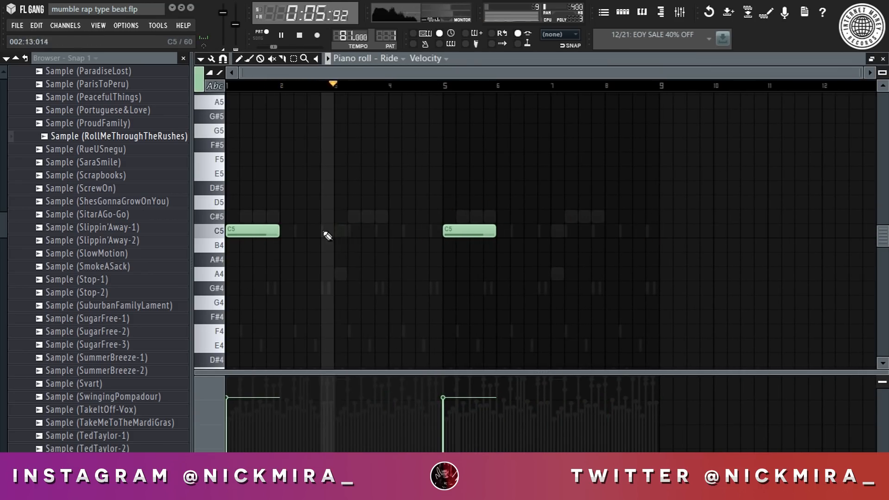
drag(262, 230, 239, 230)
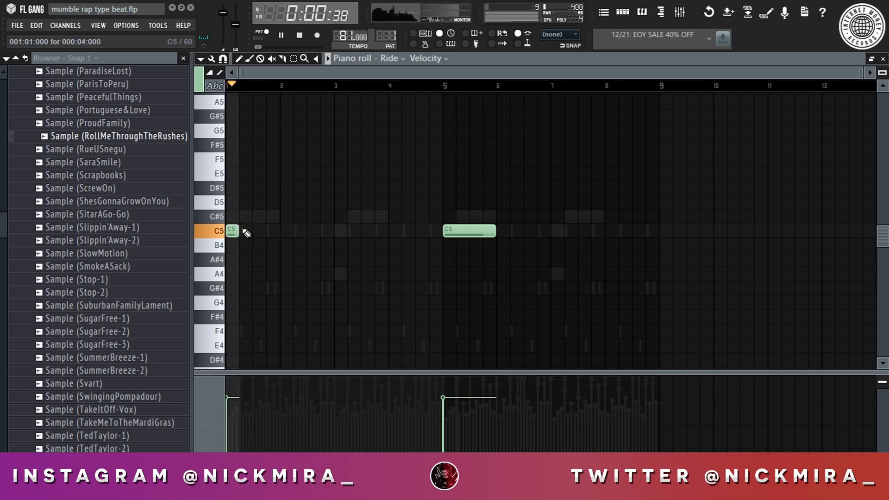
Add one-beat C5 ride notes on beats 2, 3 and 4 of bar 1 and lower their velocities to varying levels
click(245, 231)
click(273, 230)
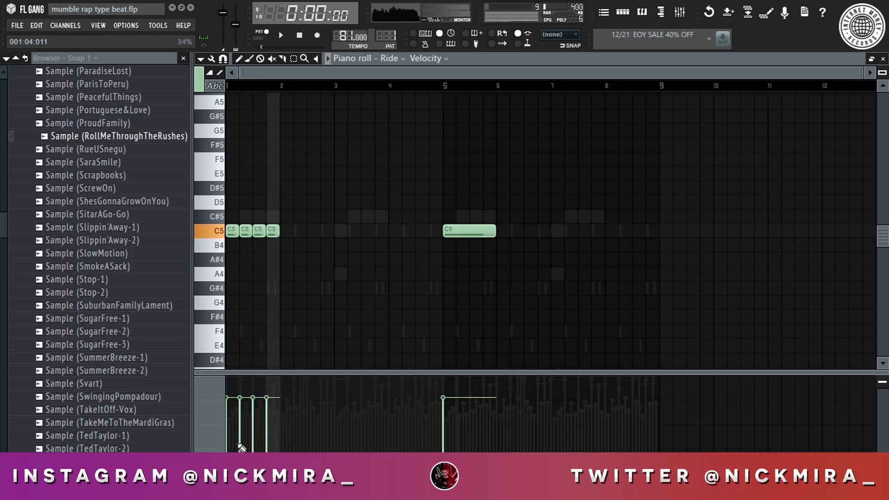
click(266, 450)
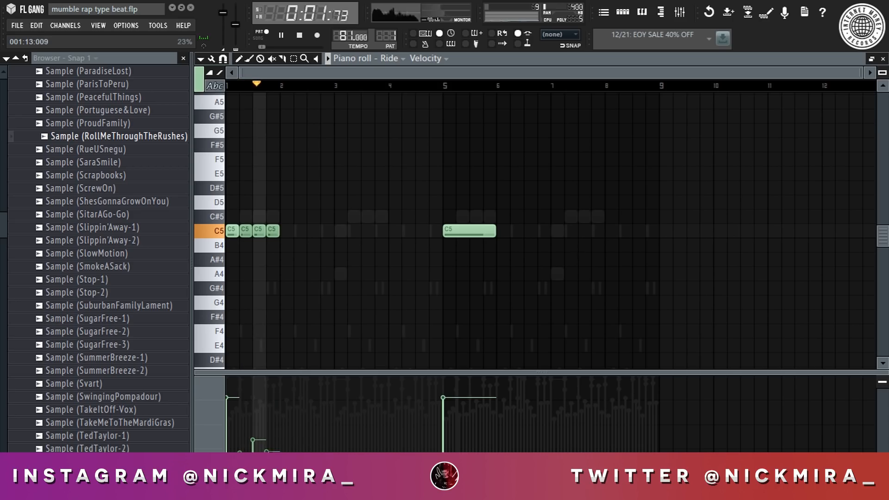
drag(270, 425, 270, 422)
Delete the bar 5 ride note, repeat the four-note bar 1 ride pattern through all eight bars, and return to the channel rack
drag(296, 211, 172, 303)
key(ctrl+b)
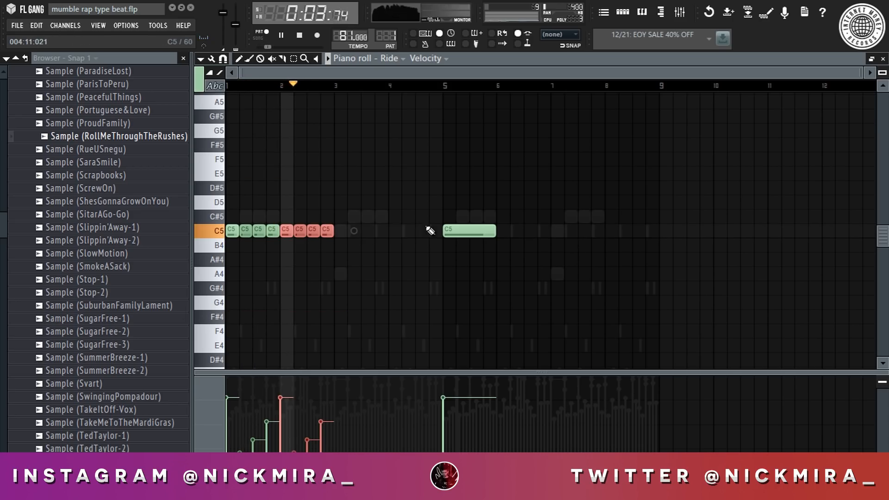
right_click(471, 229)
drag(456, 203, 1, 309)
key(ctrl+b)
ctrl+click(336, 268)
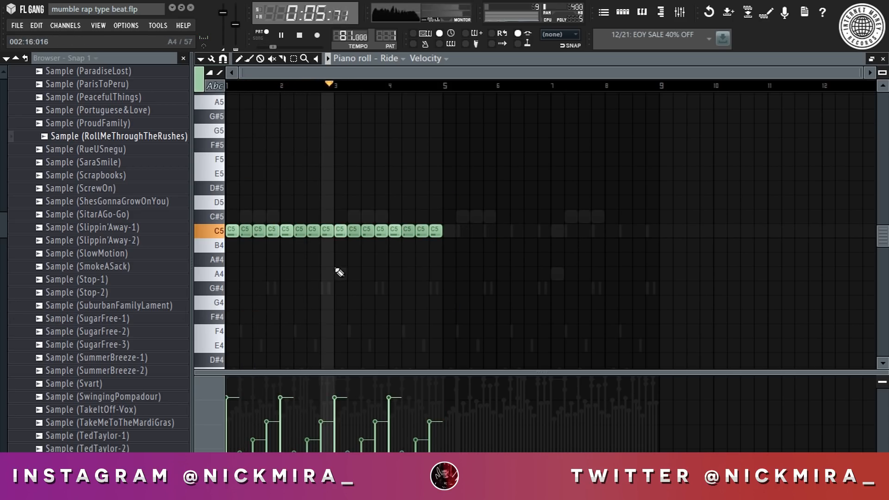
key(ctrl+b)
key(F7)
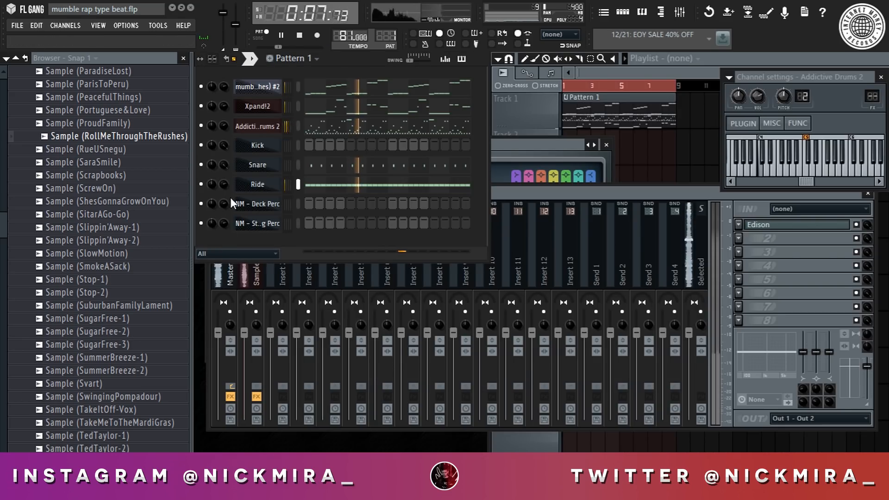
Add NM - Deck Perc hits on steps 3, 7, 11 and 15
click(328, 204)
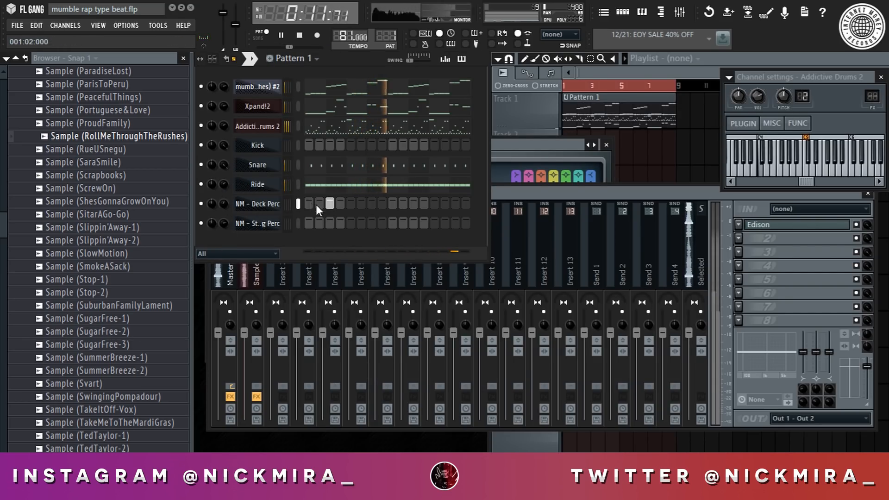
click(371, 203)
click(414, 204)
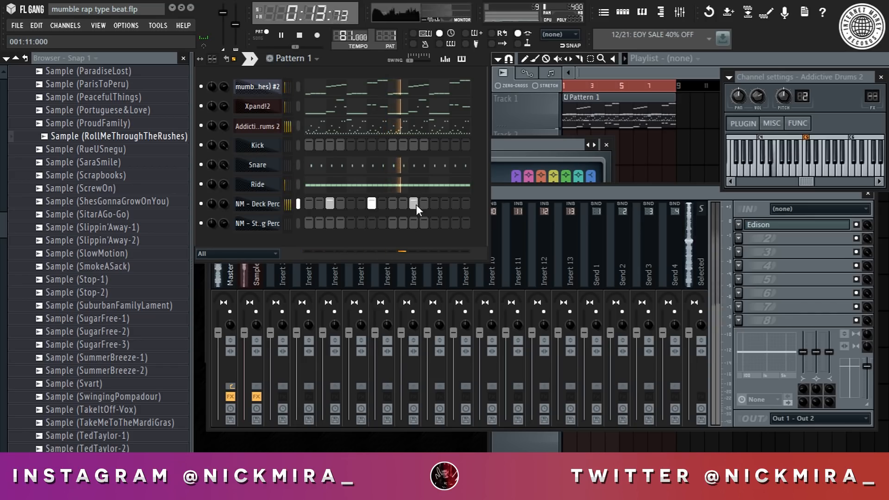
click(452, 203)
Convert the Deck Perc steps to piano roll notes, lower them to F#4 and shorten each to one step
right_click(277, 204)
click(291, 203)
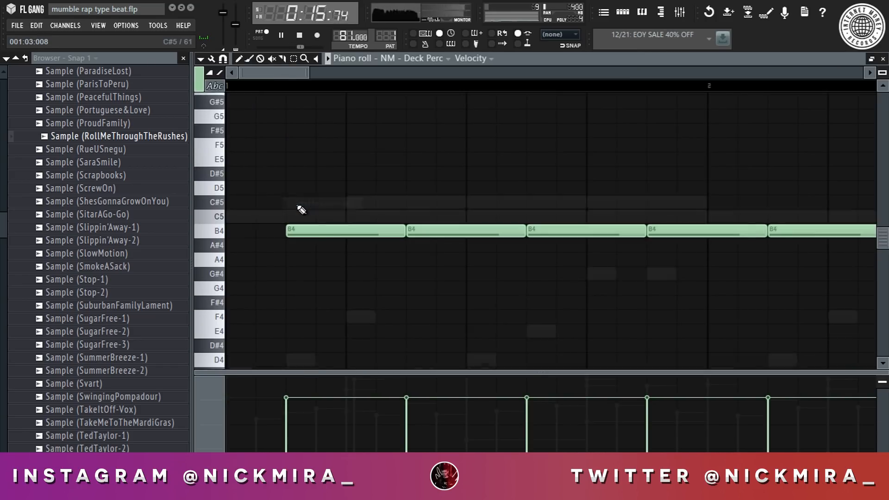
key(ctrl+z)
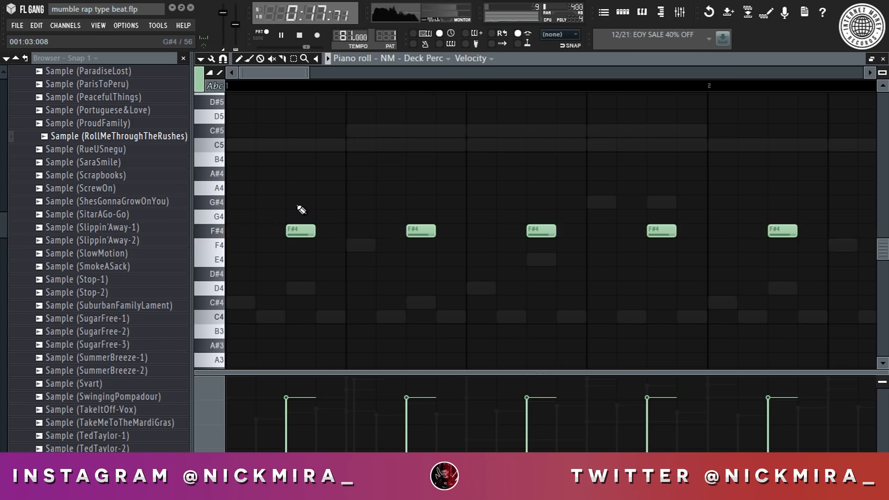
key(Escape)
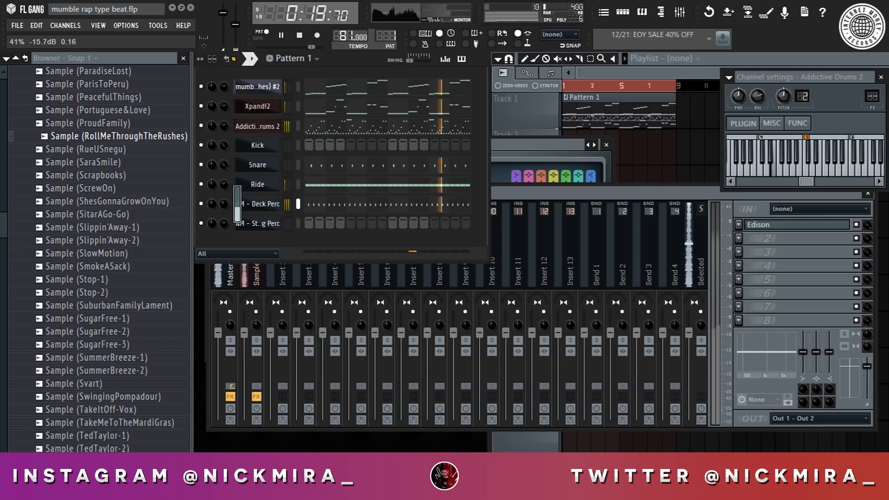
click(330, 223)
right_click(327, 223)
click(350, 223)
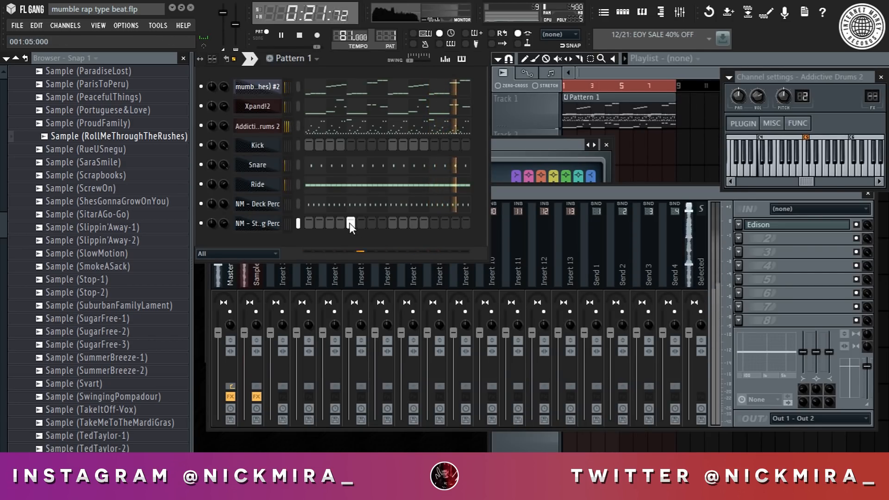
right_click(349, 223)
Add an NM - Stepping Perc hit on step 8 and convert the channel's steps to piano roll notes across all eight bars
click(384, 223)
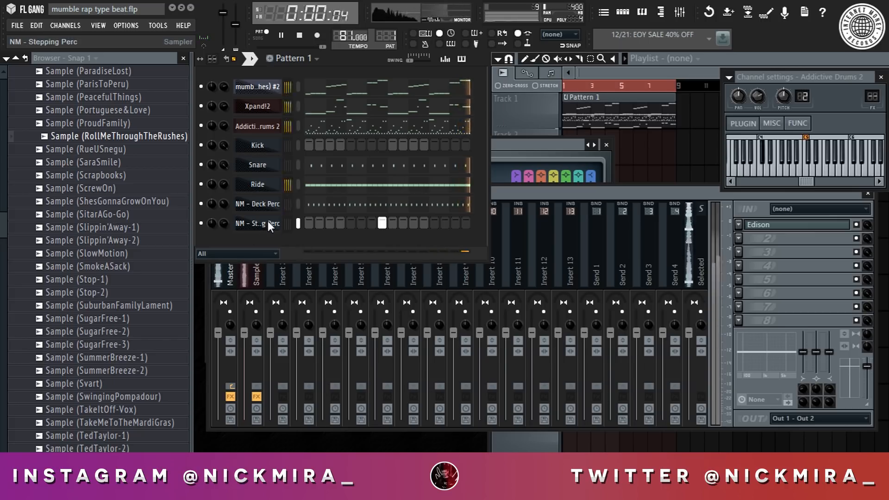
right_click(274, 221)
click(305, 222)
scroll(342, 88, down, 5)
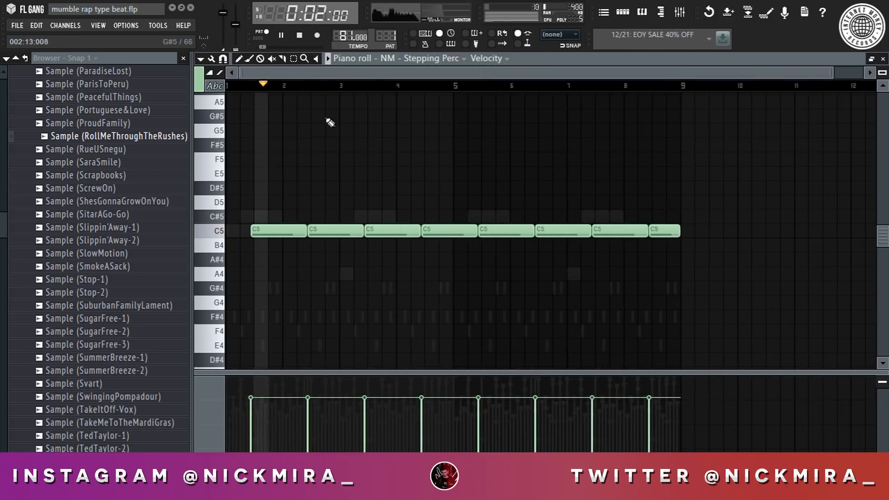
Transpose all the Stepping Perc notes down to F#4
key(shift+Down)
key(shift+Down)
key(shift+Down)
key(shift+Down)
key(shift+Down)
key(shift+Down)
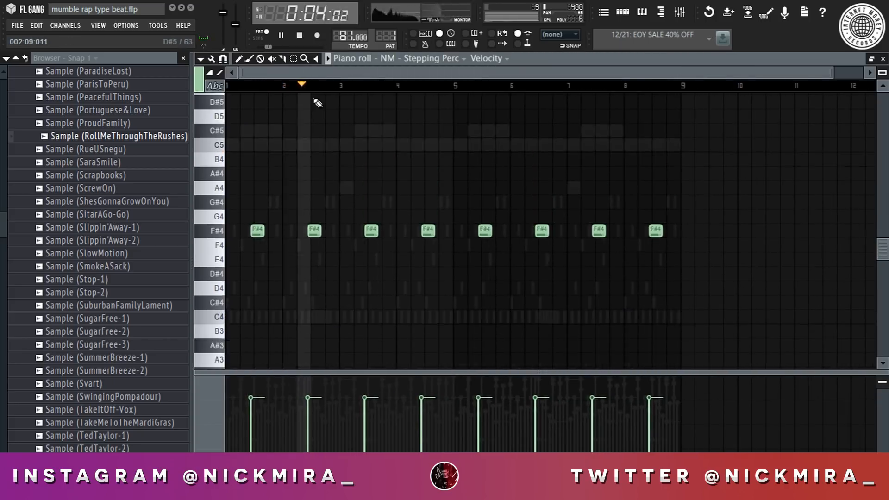
Shorten the Stepping Perc notes to one step each and transpose them down to C#4
scroll(314, 96, up, 2)
scroll(313, 91, up, 2)
key(shift+d)
scroll(313, 90, down, 2)
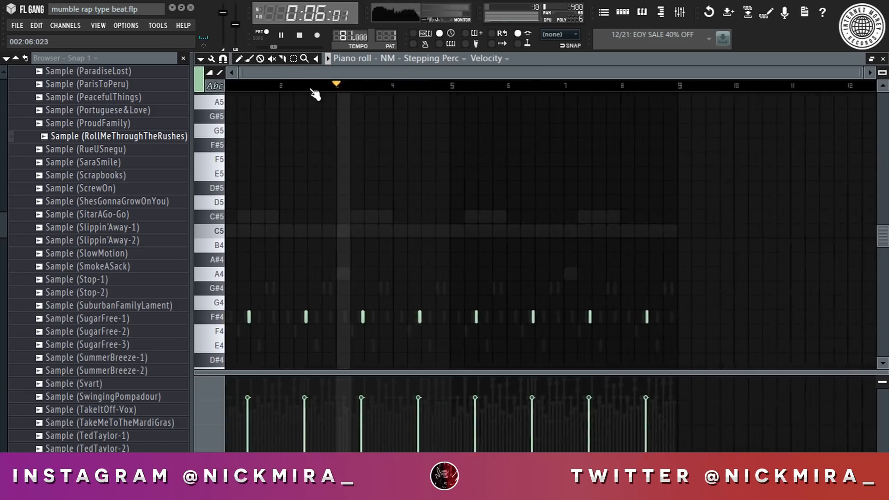
key(shift+Down)
key(shift+Down)
key(shift+Down)
key(shift+Down)
key(shift+Down)
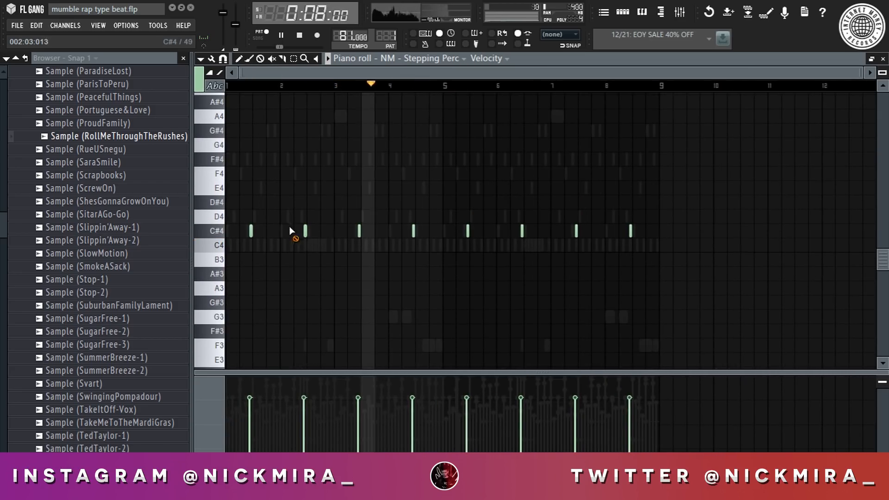
Delete the Stepping Perc notes in bars 2, 4, 6 and 8, and return to the channel rack
right_click(305, 231)
right_click(413, 231)
right_click(631, 231)
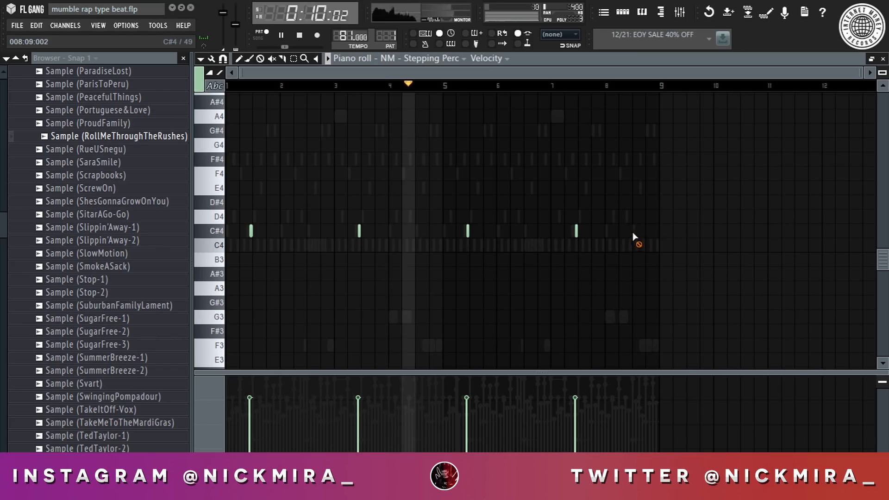
key(F7)
Add a Kick hit on step 1, open the Kick channel settings and restart playback
click(308, 143)
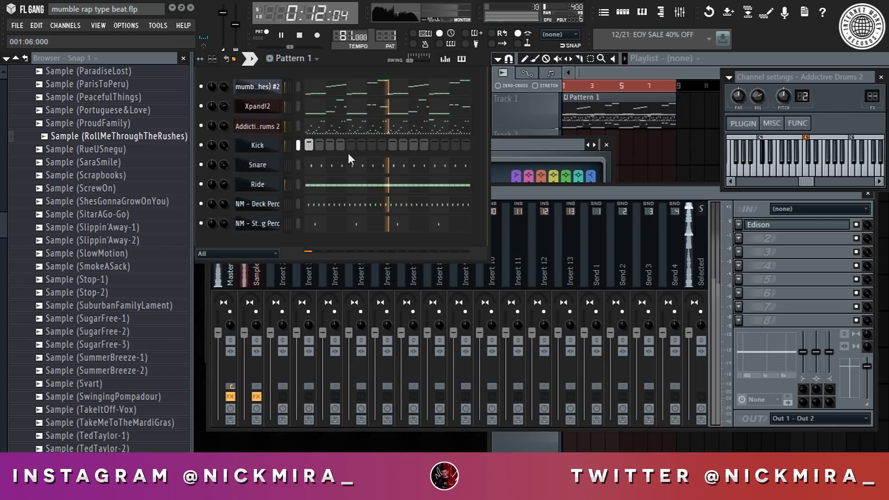
key(space)
click(250, 146)
click(451, 63)
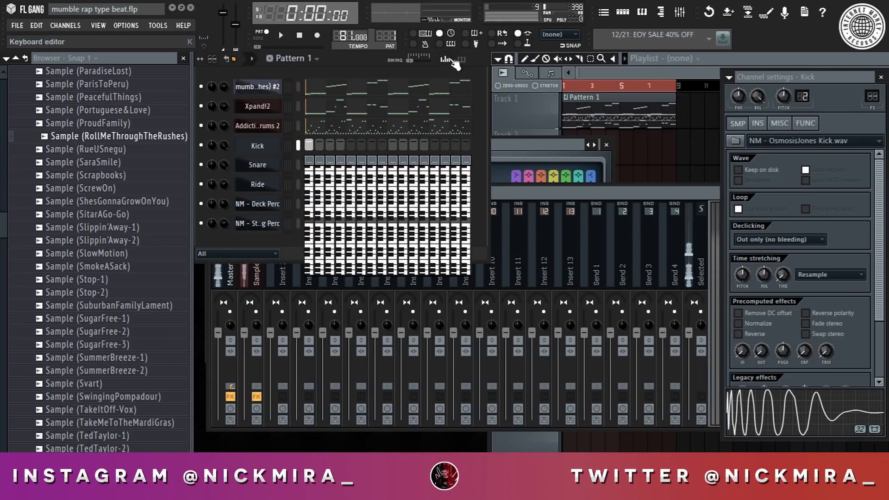
key(space)
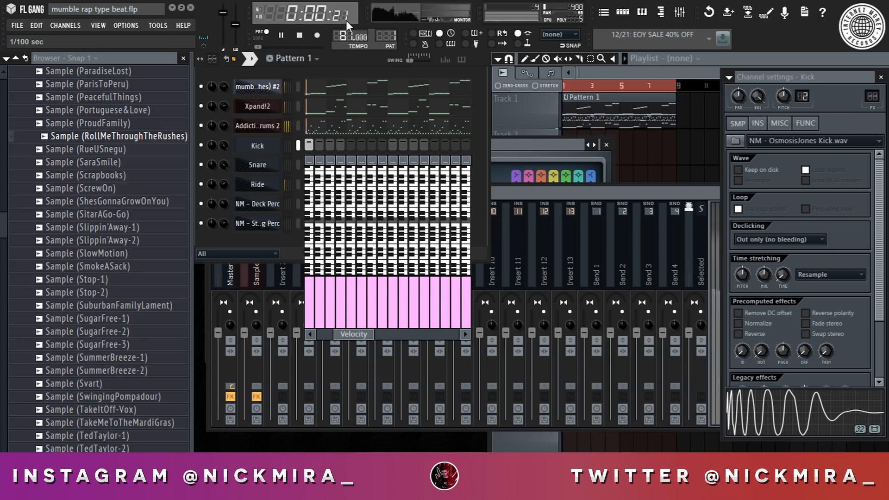
Set the pattern swing to about 46% and hide the keyboard and graph editors
click(465, 62)
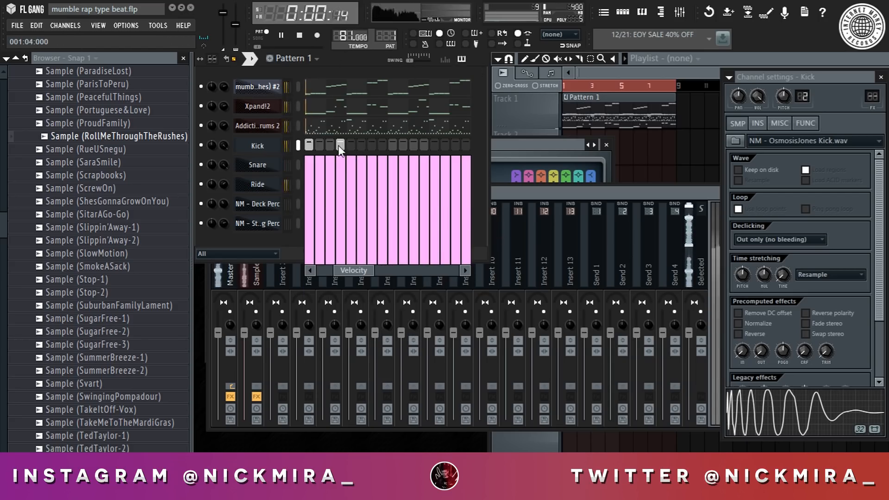
drag(410, 60, 416, 60)
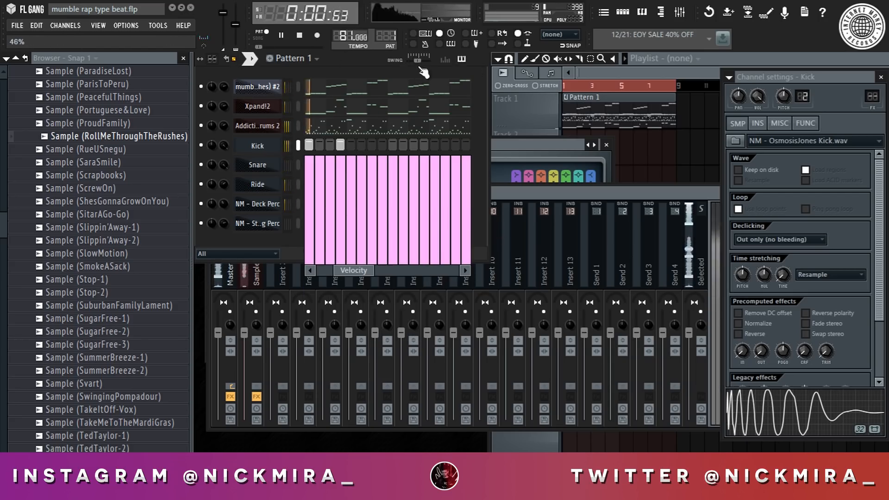
click(444, 59)
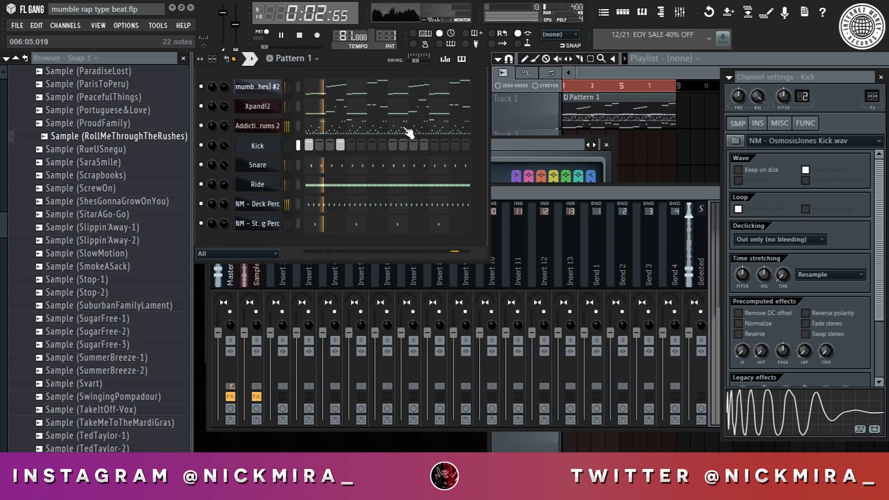
Rework the Kick steps into hits on 1, 7 and 11, and convert them to piano roll notes
click(340, 145)
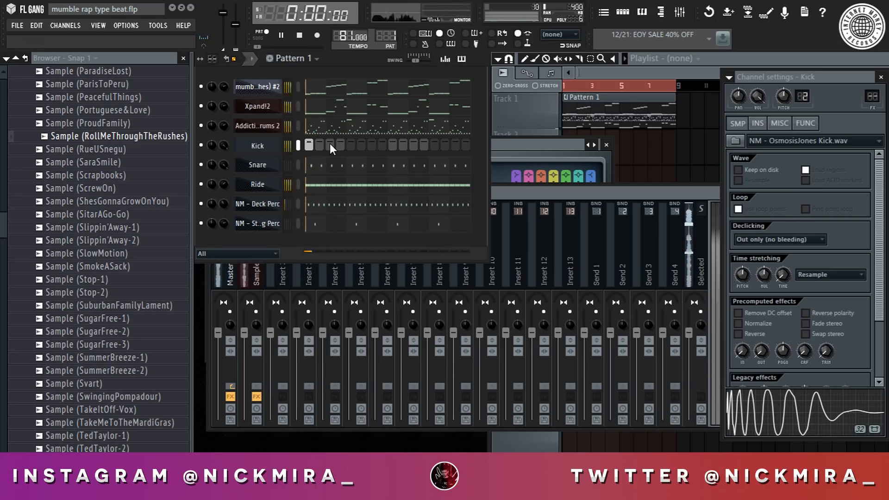
click(372, 145)
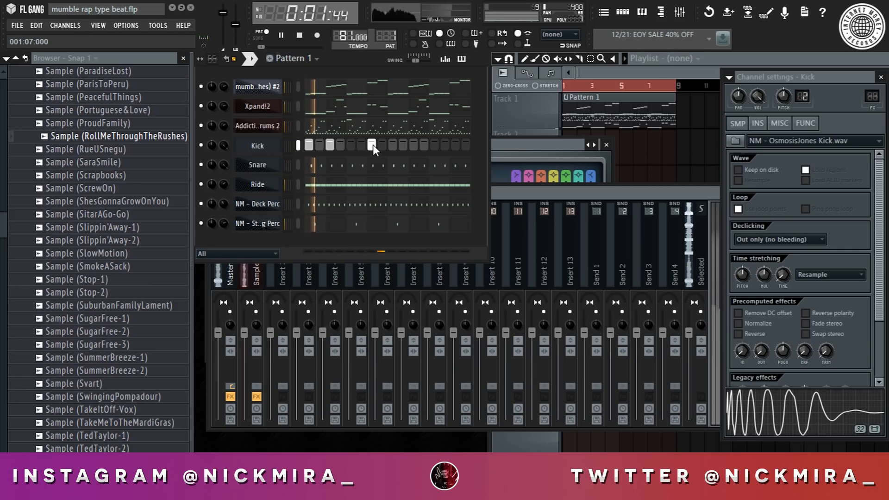
click(330, 145)
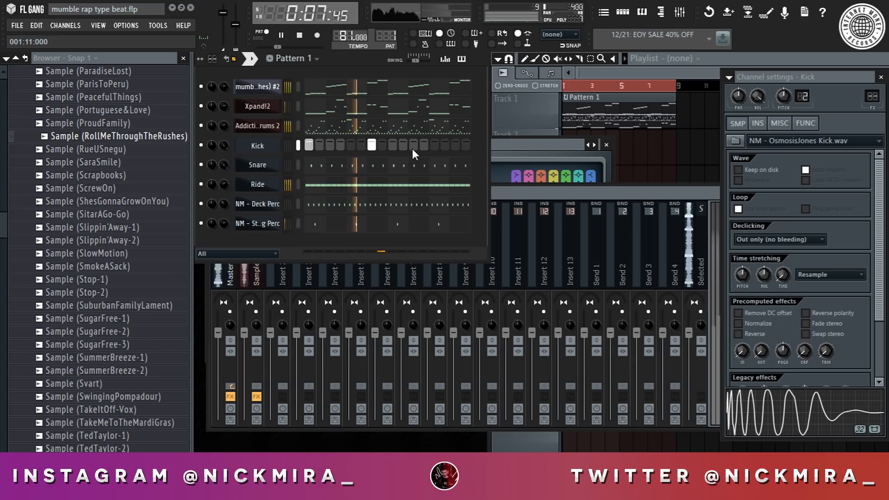
right_click(288, 143)
click(297, 145)
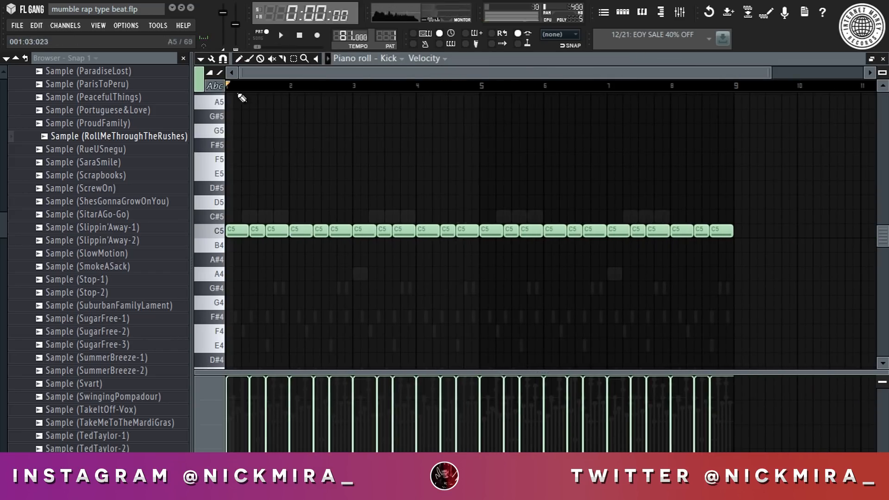
Delete the third kick note of bar 2 and extend the second kick note to the end of the bar
scroll(237, 89, up, 3)
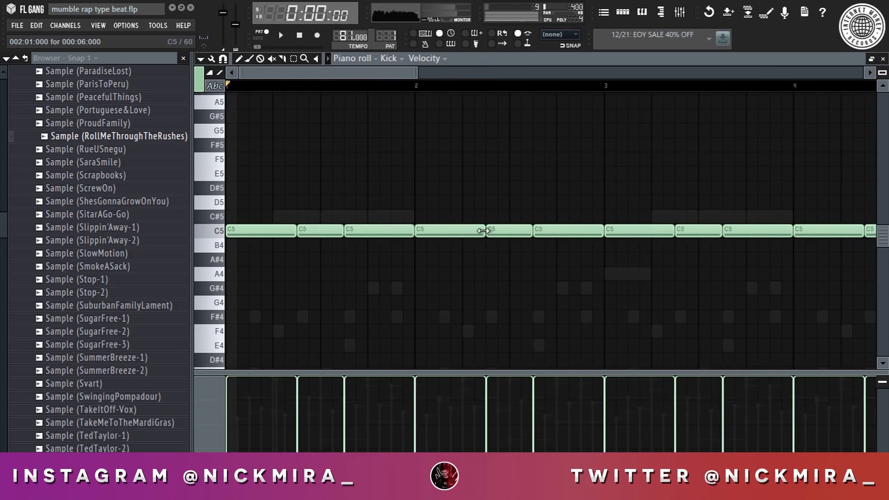
right_click(536, 229)
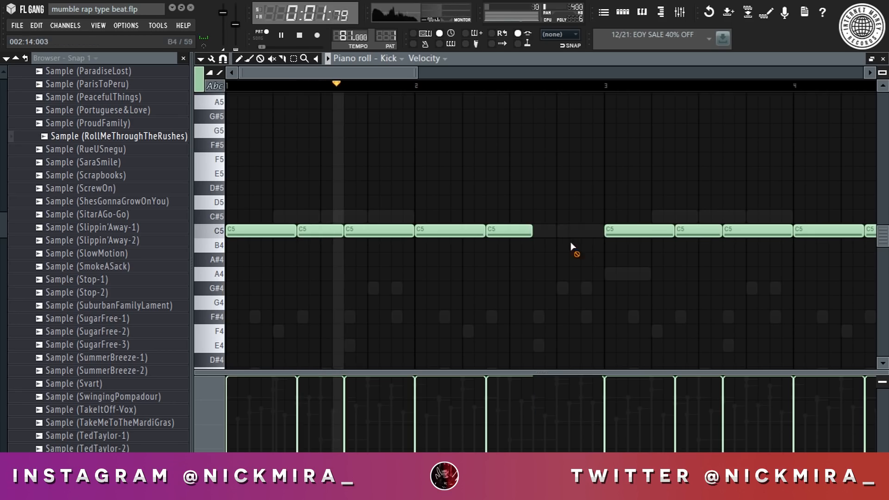
drag(530, 230, 603, 230)
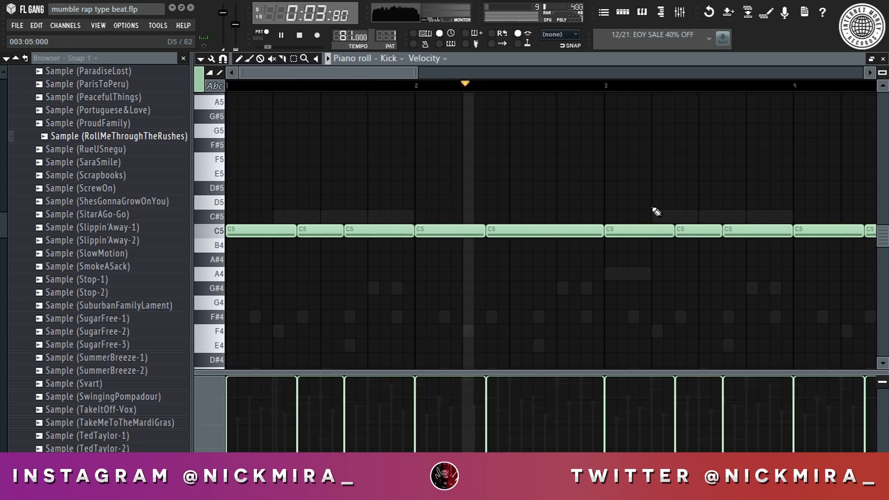
Add an extra C5 kick note around step 4 of bar 3, between the bar's first two kicks
drag(654, 213, 643, 246)
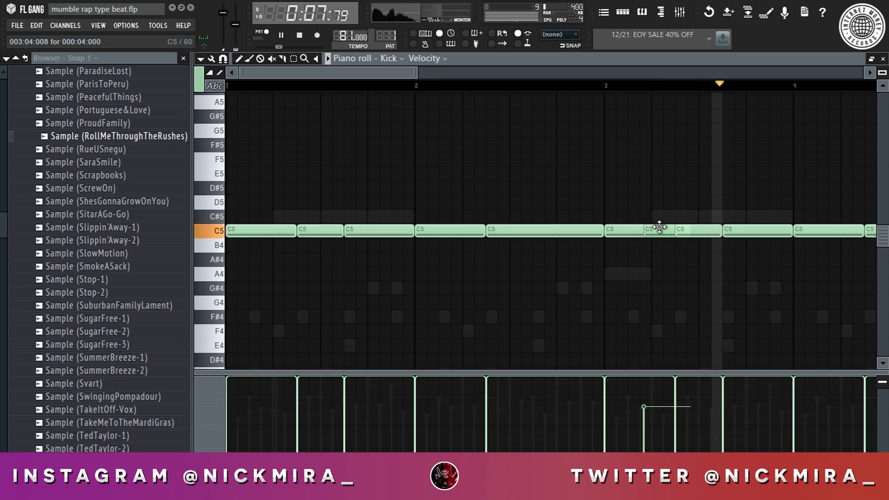
scroll(615, 95, down, 5)
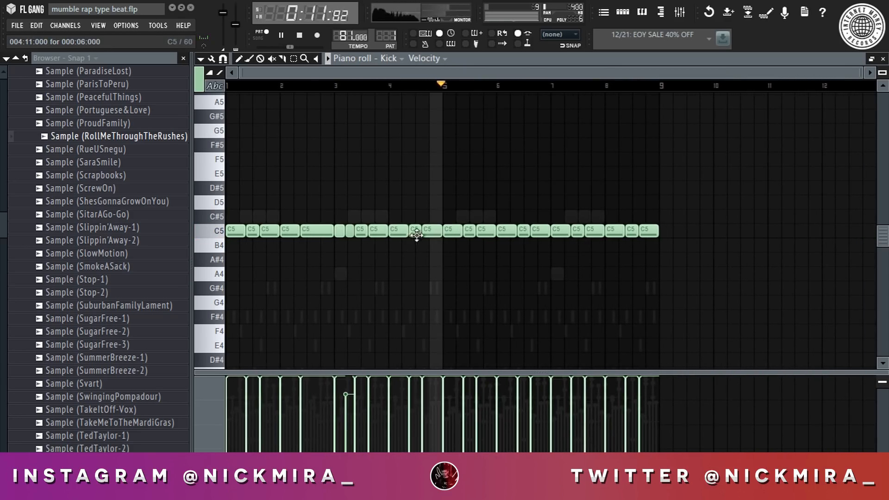
Delete the last kick note and the short extra note in bar 3, close the gaps, and repeat bars 1–4 over bars 5–8
right_click(380, 231)
drag(455, 228, 743, 351)
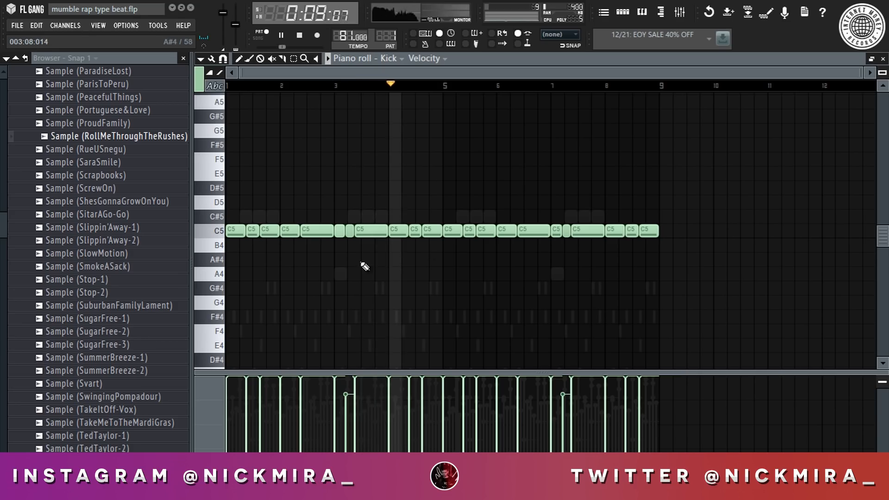
right_click(351, 236)
key(ctrl+l)
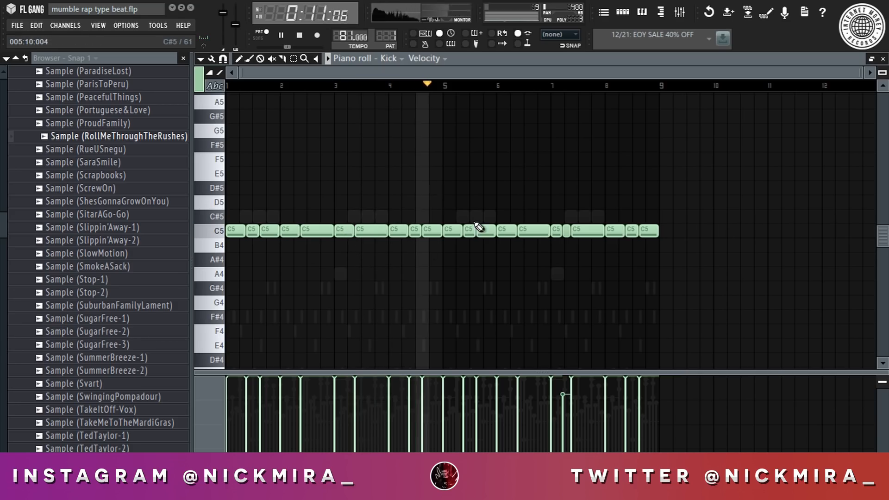
drag(451, 212, 662, 251)
key(ctrl+d)
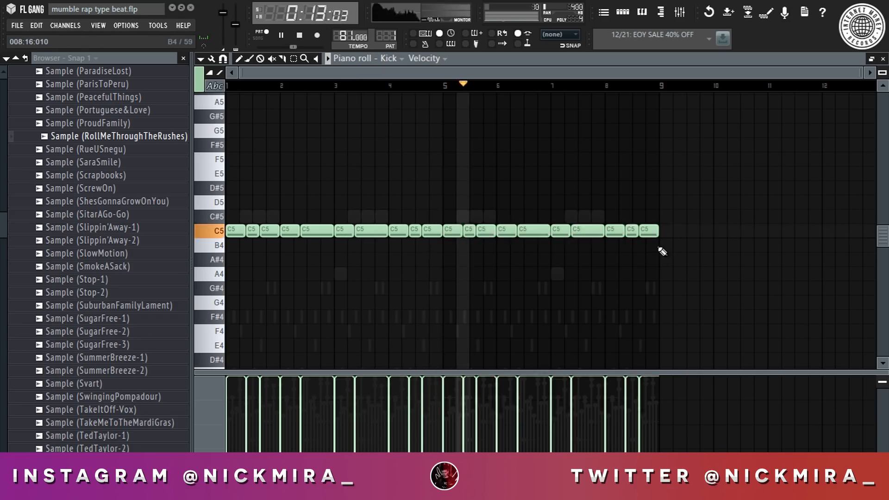
Close the piano roll, mixer and equalizer windows, and select the Kick, Snare, Ride, Deck Perc and Stepping Perc channels
key(F7)
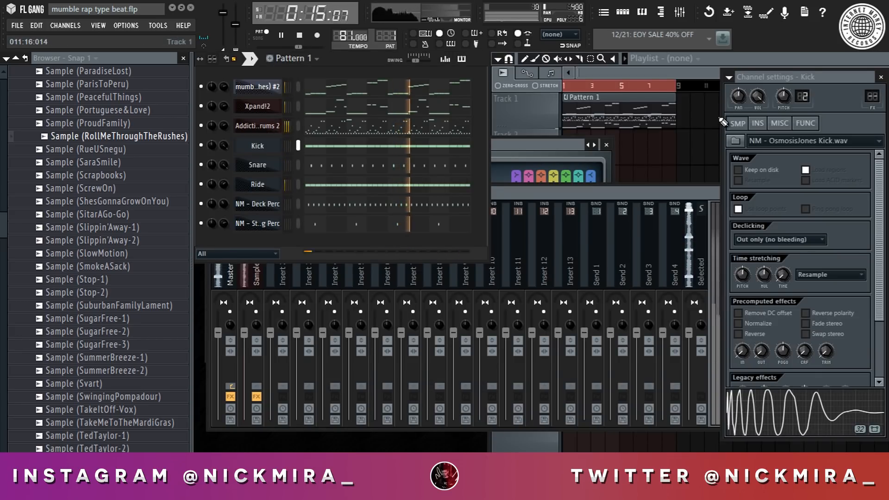
click(623, 193)
key(Escape)
click(531, 149)
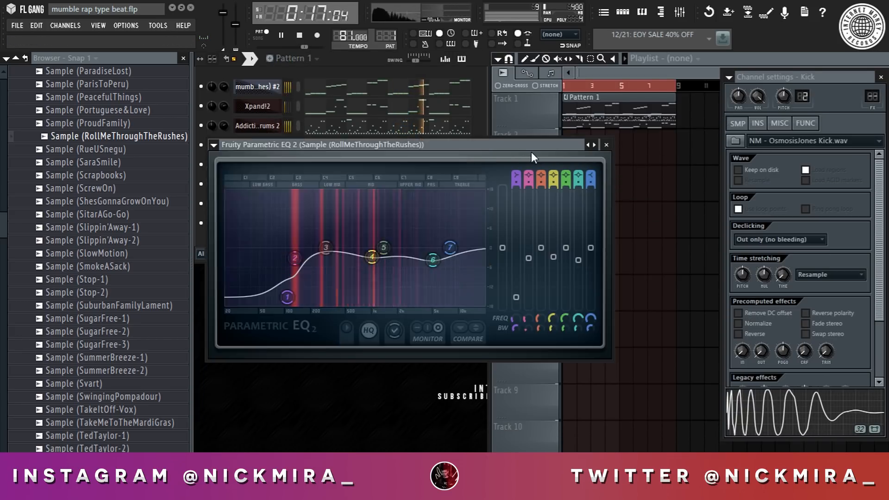
key(Escape)
click(298, 165)
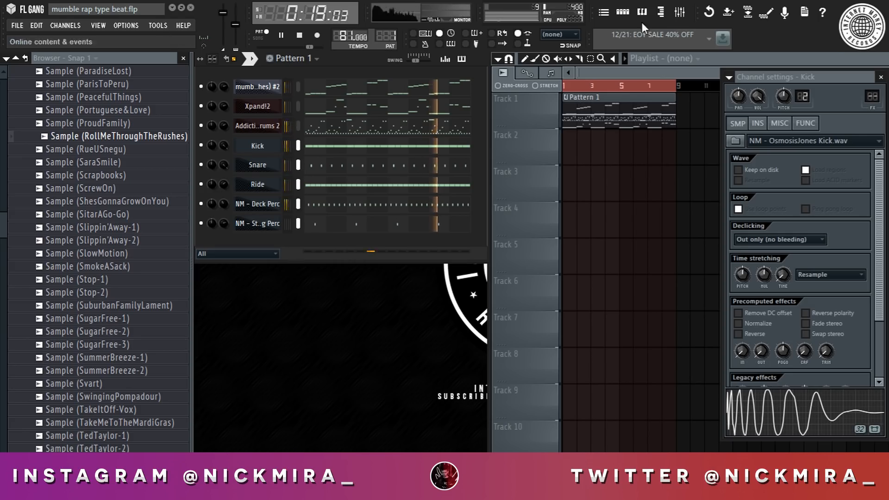
Route the selected drum channels to consecutive mixer tracks starting from Insert 5, and stop playback
key(F9)
right_click(370, 260)
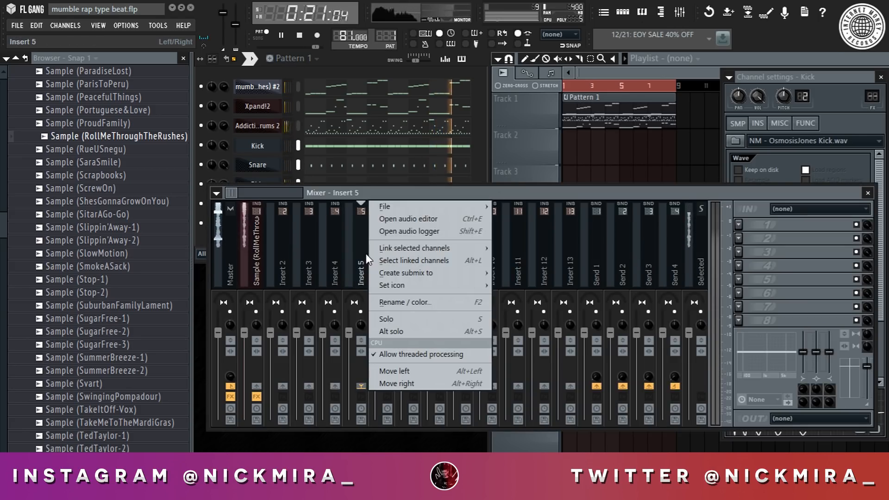
mouse_move(484, 248)
click(540, 261)
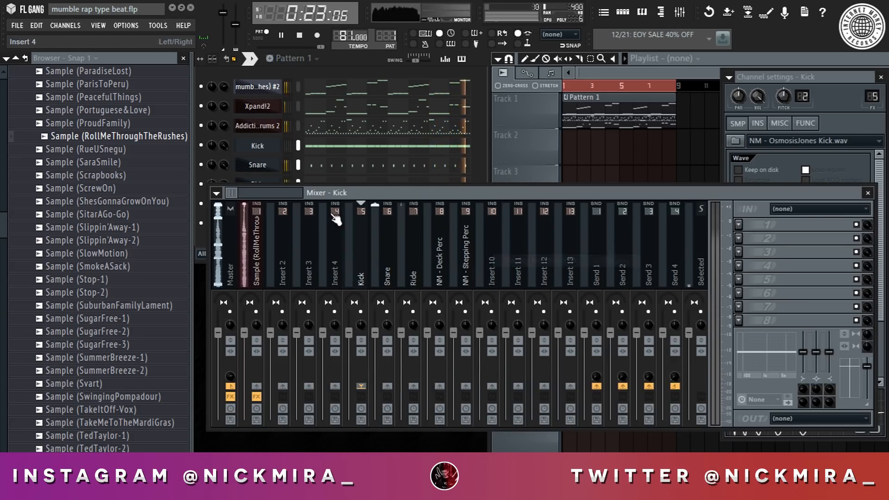
key(space)
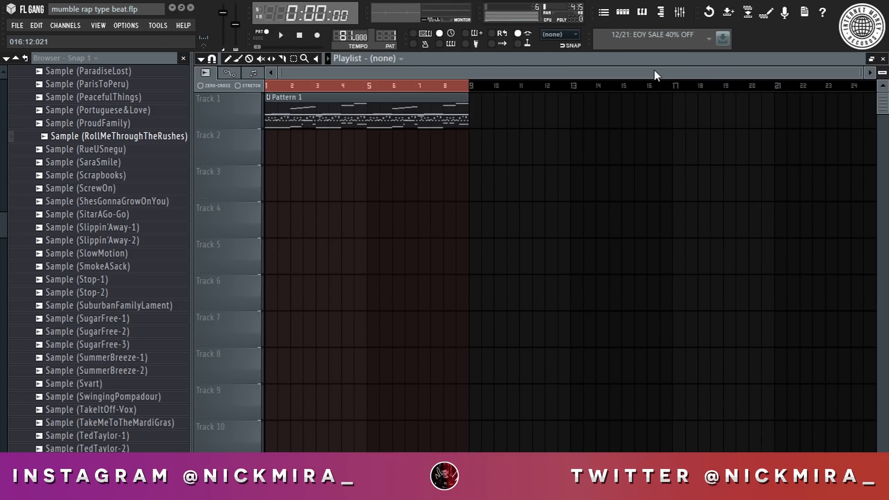
Split Pattern 1 by channel into a separate pattern for each instrument
click(623, 13)
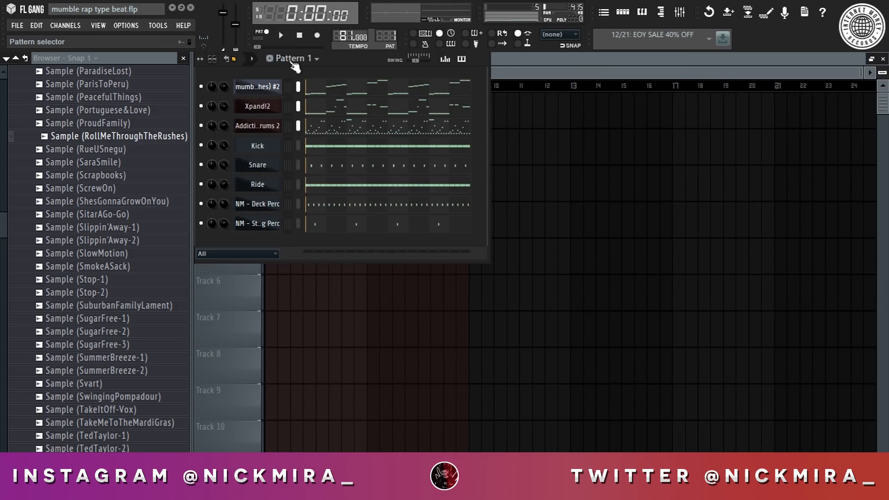
click(294, 67)
click(305, 61)
click(305, 58)
click(391, 203)
click(617, 211)
scroll(589, 88, down, 1)
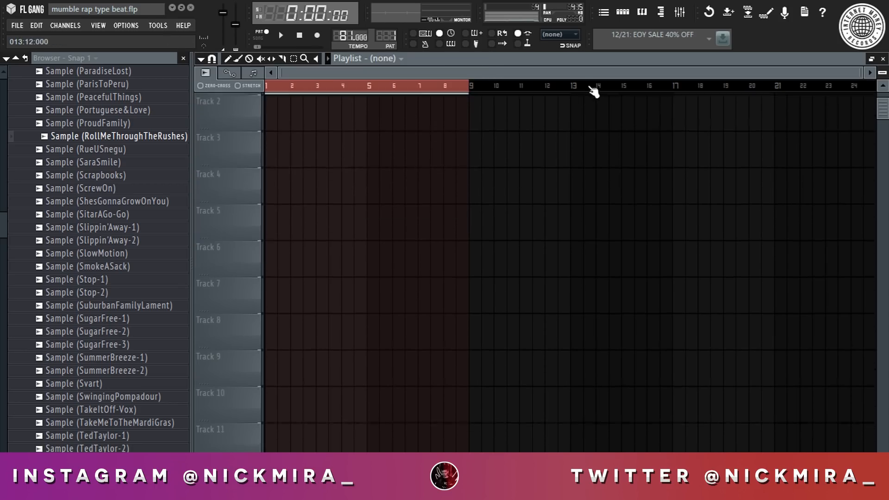
scroll(371, 185, up, 1)
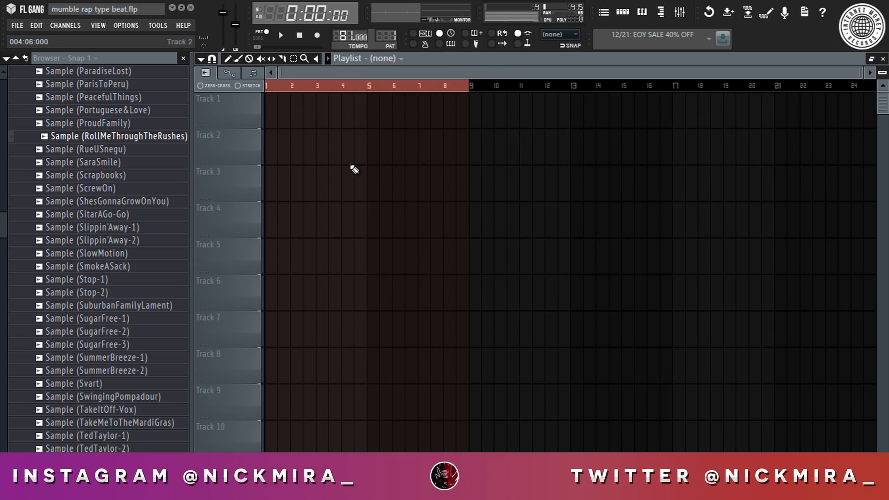
Place the sample, Xpand!2 and Addictive Drums 2 patterns at bar 1 on playlist tracks 1, 2 and 3
key(KP_Subtract)
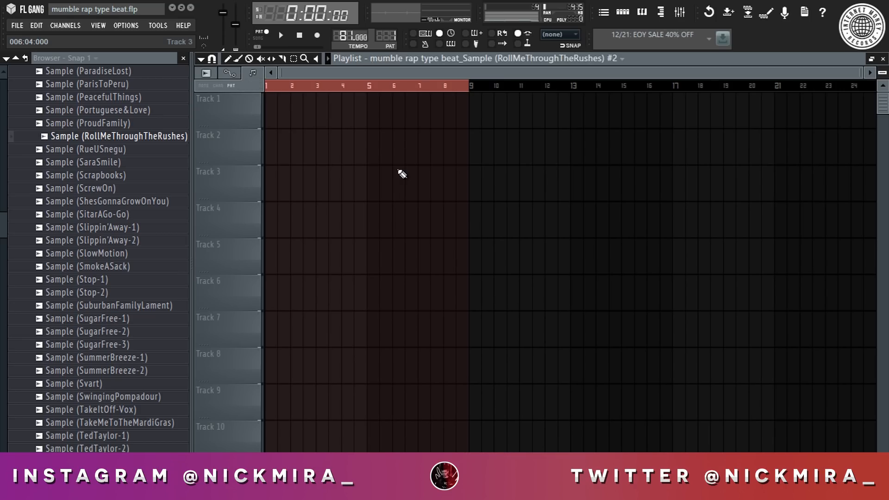
drag(399, 171, 172, 66)
key(KP_Add)
click(267, 141)
key(KP_Add)
click(269, 182)
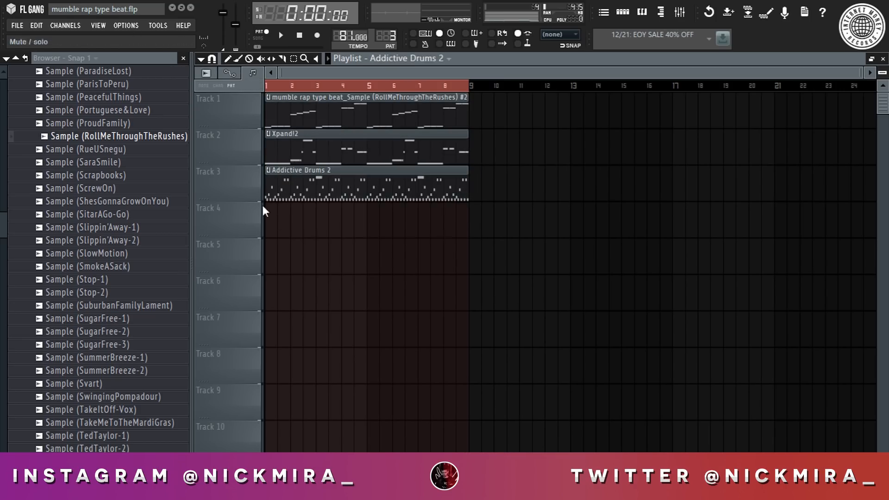
Place the Kick, Snare, Ride and NM - Deck Perc patterns at bar 1 on tracks 4 to 7
key(KP_Add)
click(278, 220)
key(KP_Add)
click(270, 256)
key(KP_Add)
click(269, 291)
key(KP_Add)
click(261, 331)
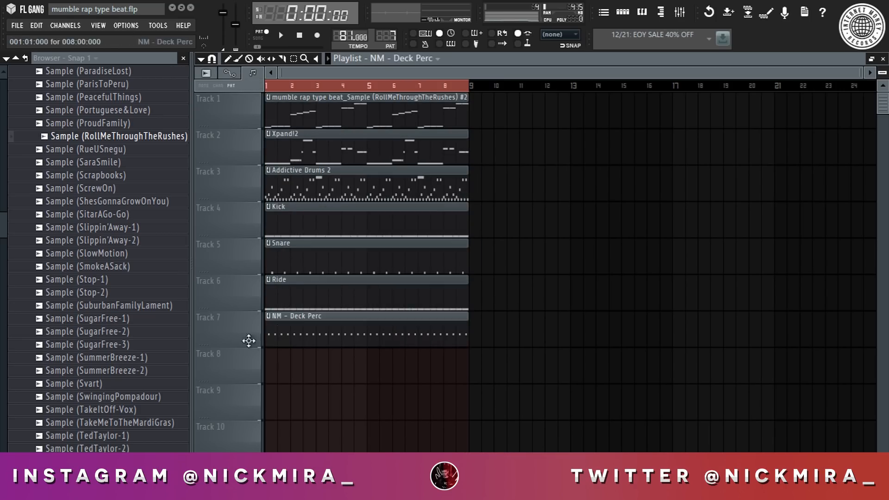
Place the NM - Stepping Perc pattern at bar 1 on track 8 and extend its clip to the end of bar 8
key(KP_Add)
click(259, 368)
key(KP_Add)
click(259, 405)
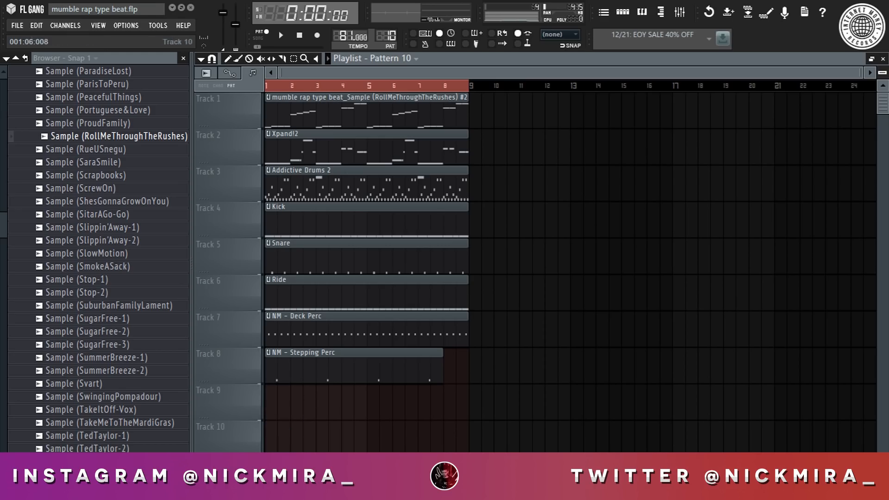
drag(442, 359, 468, 349)
Duplicate all the clips repeatedly until the arrangement fills 64 bars, and clear the selection
key(ctrl+a)
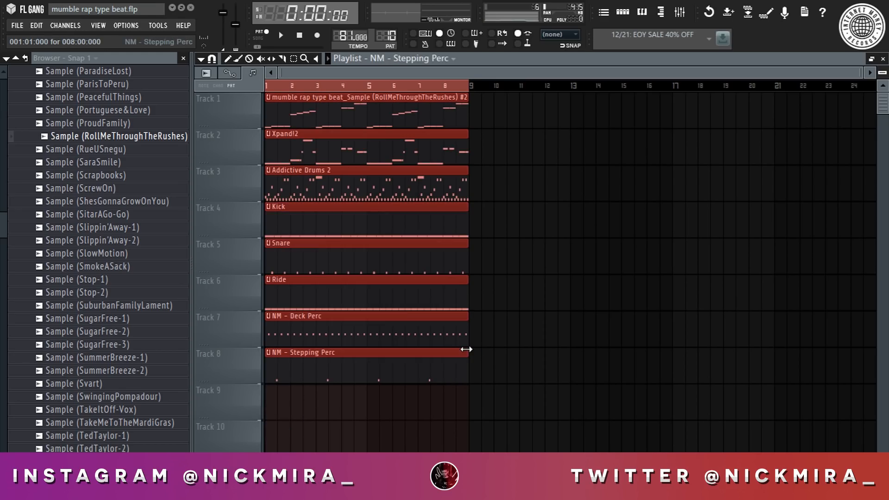
key(ctrl+b)
key(ctrl+b)
key(ctrl+b)
key(ctrl+b)
key(ctrl+b)
key(ctrl+b)
key(ctrl+b)
key(ctrl+b)
key(ctrl+b)
key(ctrl+b)
key(ctrl+b)
key(ctrl+b)
key(ctrl+b)
key(ctrl+b)
key(ctrl+b)
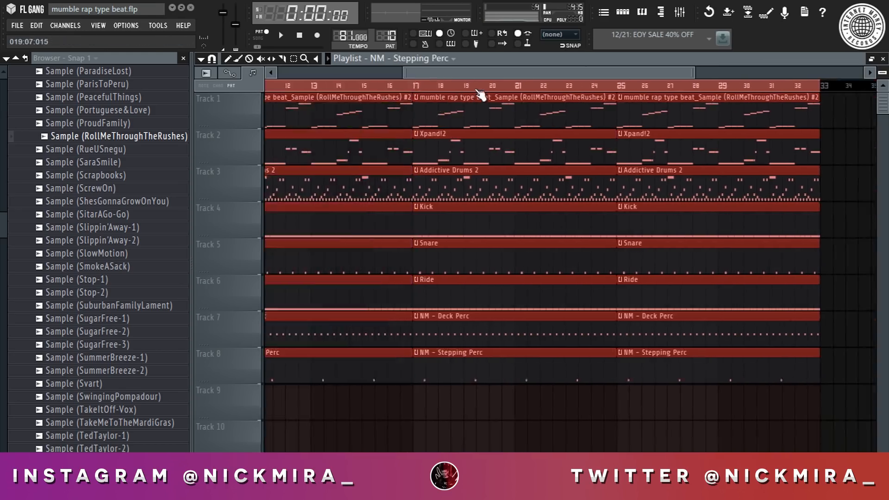
scroll(477, 90, down, 5)
key(ctrl+z)
key(ctrl+d)
drag(477, 89, 13, 88)
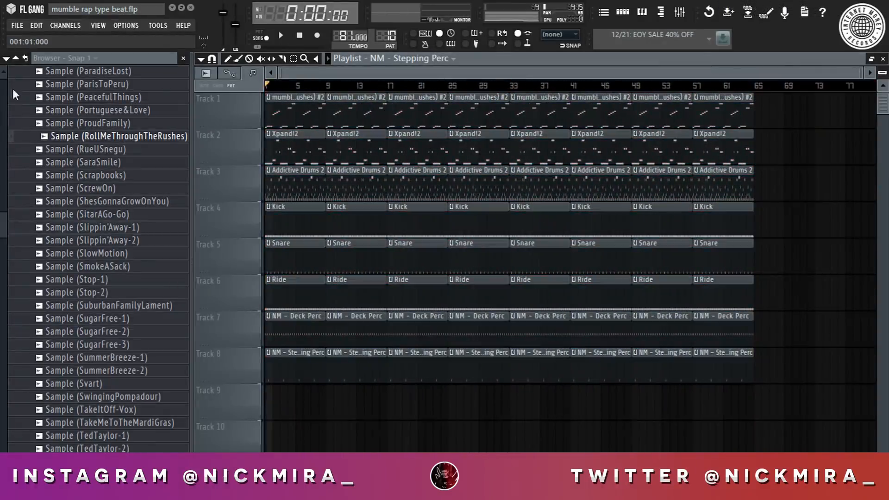
Delete the Kick, Snare, Ride, Deck Perc and Stepping Perc clips from bars 1–8
right_click(272, 222)
right_click(273, 259)
right_click(274, 296)
right_click(275, 333)
right_click(276, 368)
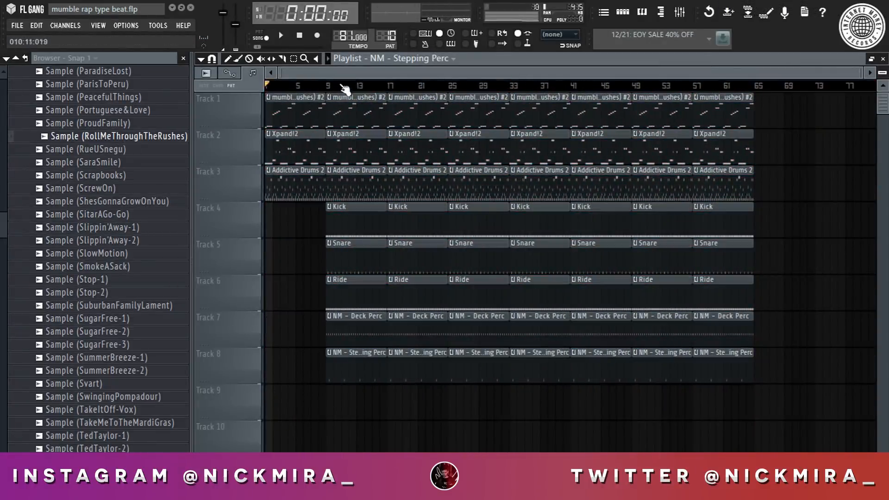
Trim the first Xpand!2 clip to start at bar 5 and delete the first Addictive Drums 2 clip
scroll(272, 94, up, 5)
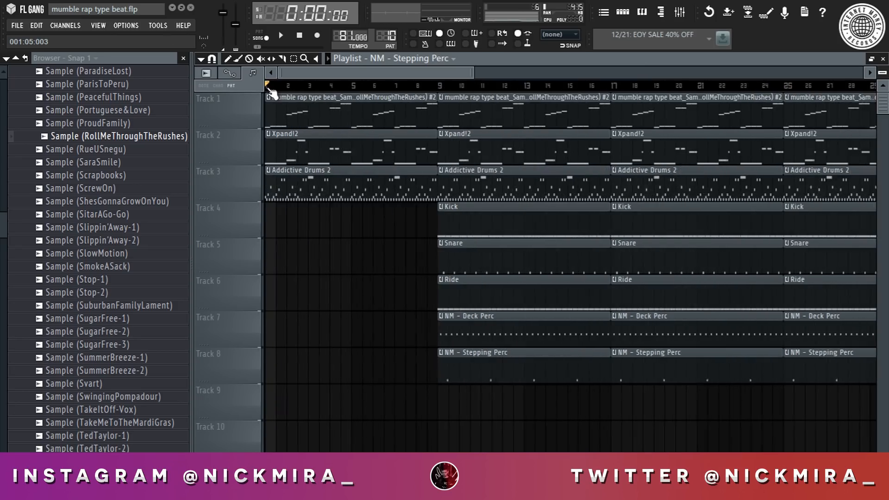
drag(347, 158, 311, 252)
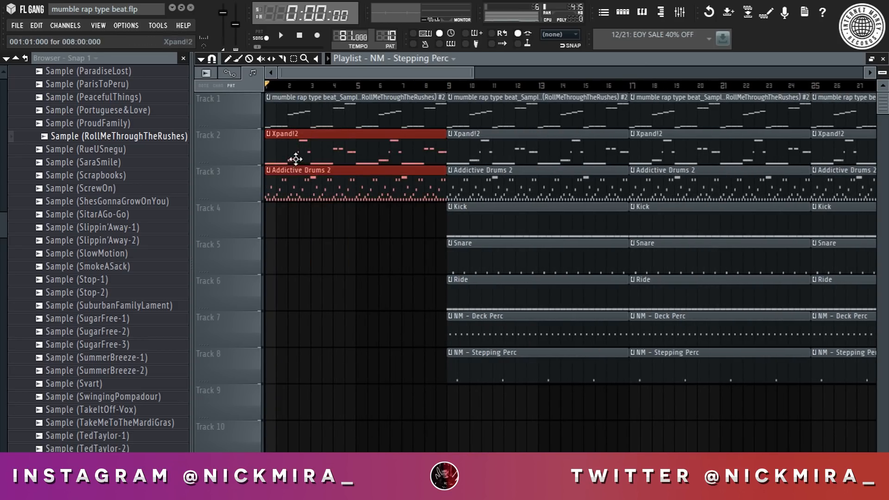
drag(269, 147, 355, 147)
key(space)
right_click(409, 185)
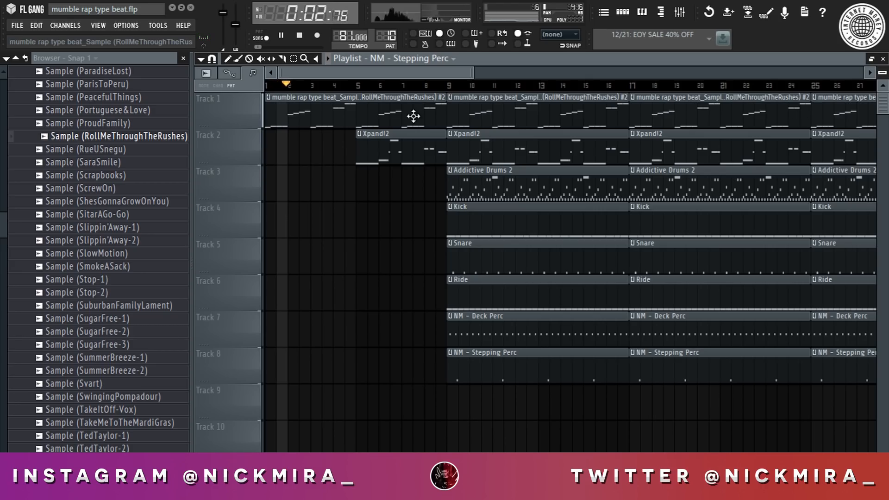
key(space)
Move all the playlist clips down one track, leaving Track 1 empty
click(271, 98)
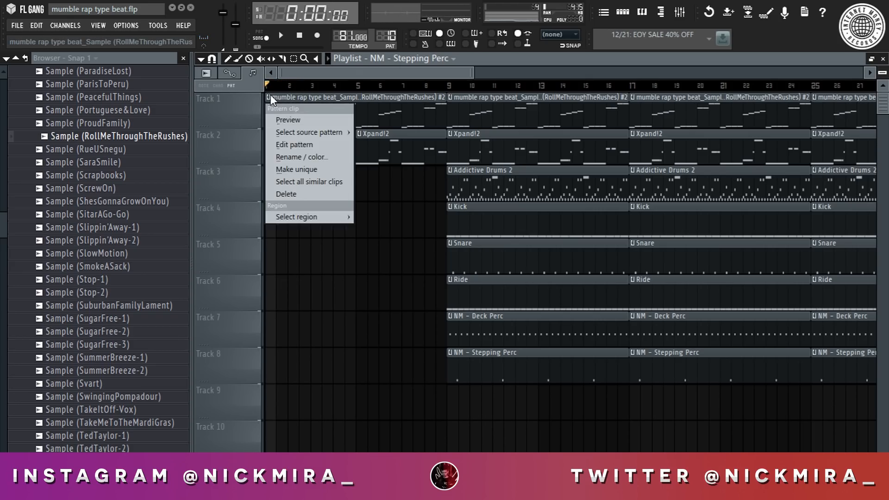
click(502, 99)
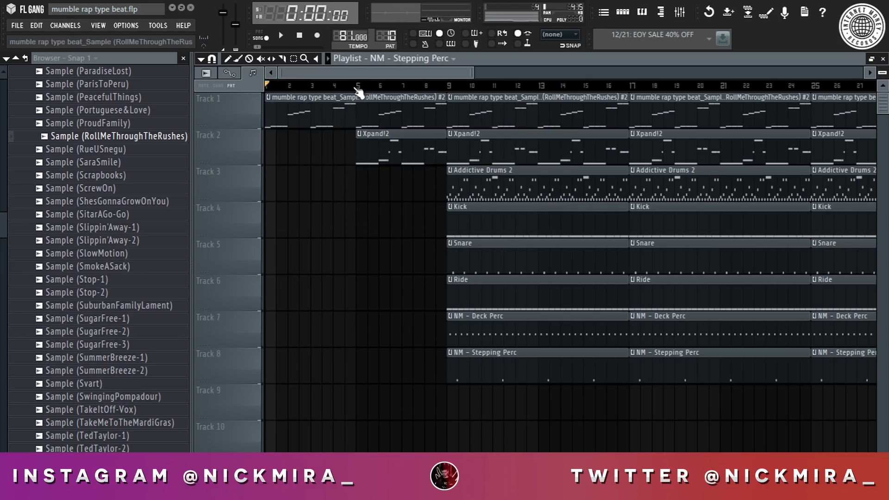
scroll(361, 100, down, 5)
key(ctrl+a)
drag(301, 113, 295, 149)
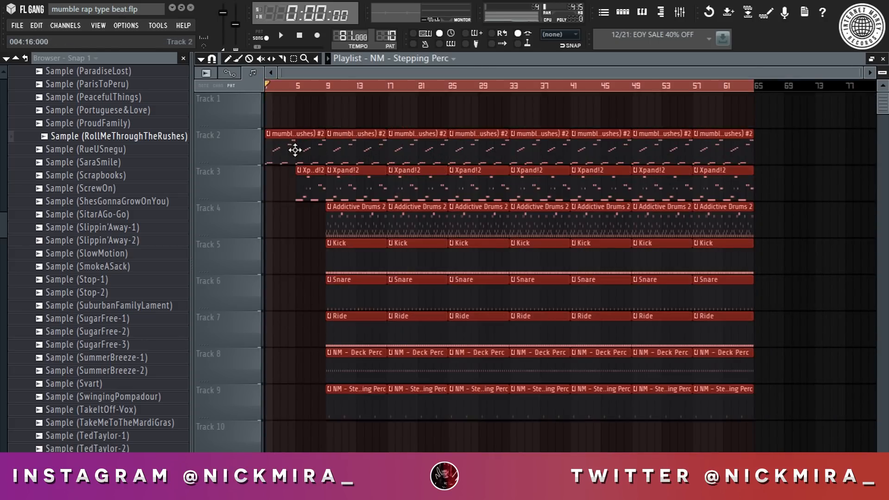
click(356, 126)
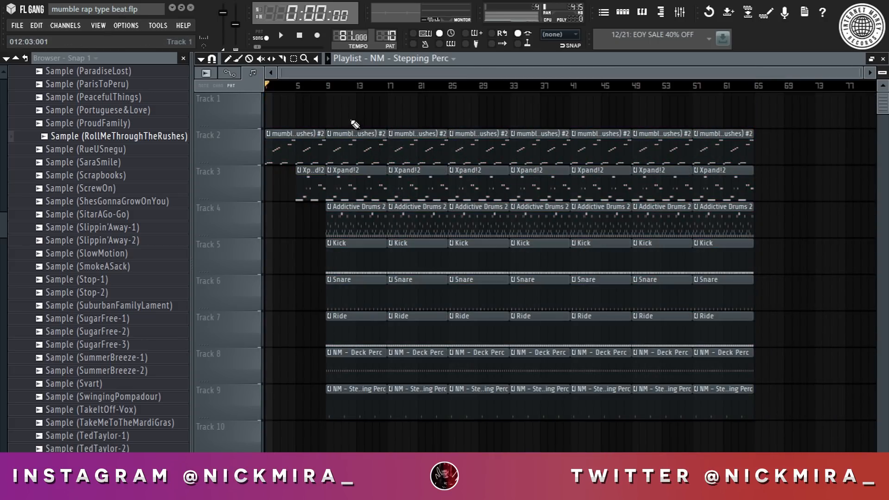
Make the first sample clip on Track 2 a unique pattern and briefly check its contents
key(space)
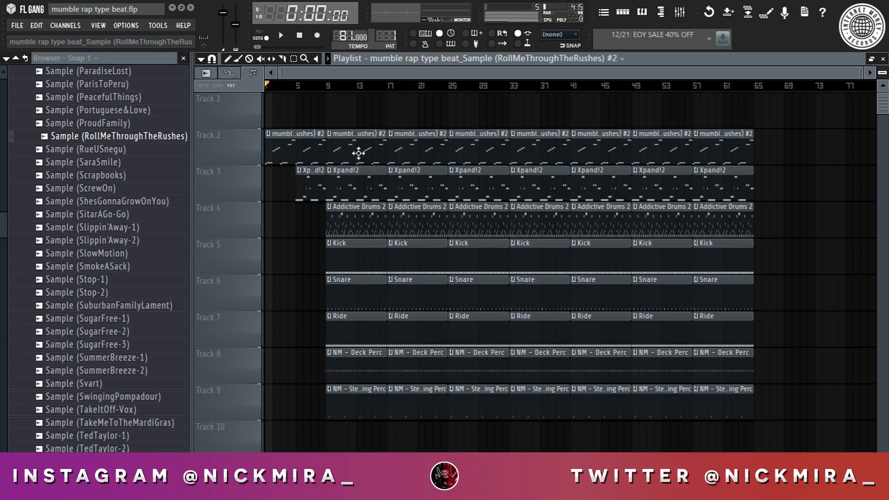
click(268, 134)
click(302, 206)
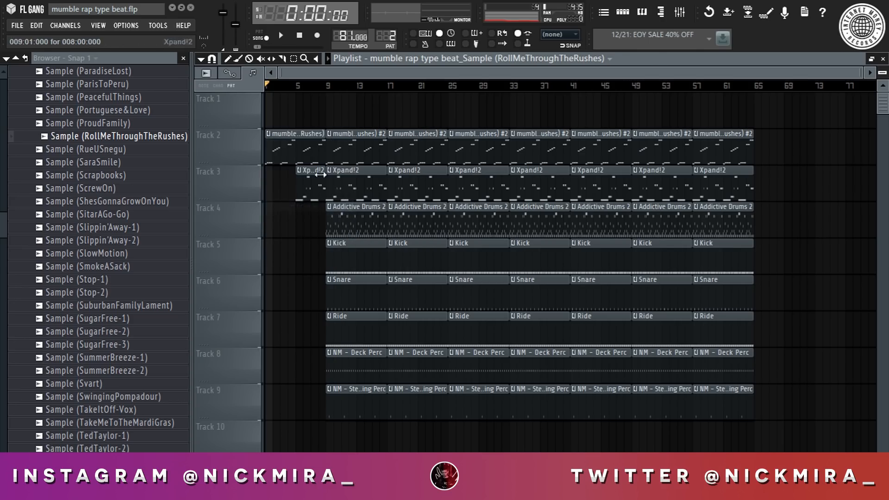
double_click(297, 148)
key(Escape)
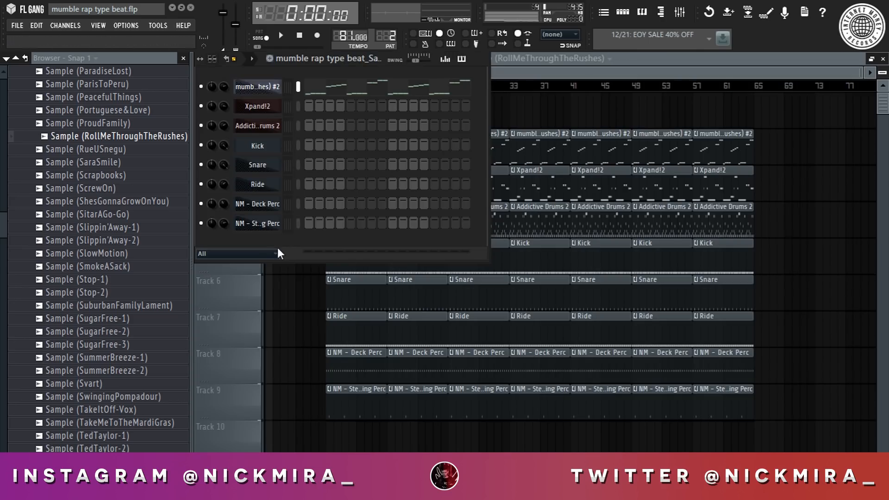
key(Escape)
Color the unique sample pattern blue-violet and move its clip up to Track 1
click(271, 139)
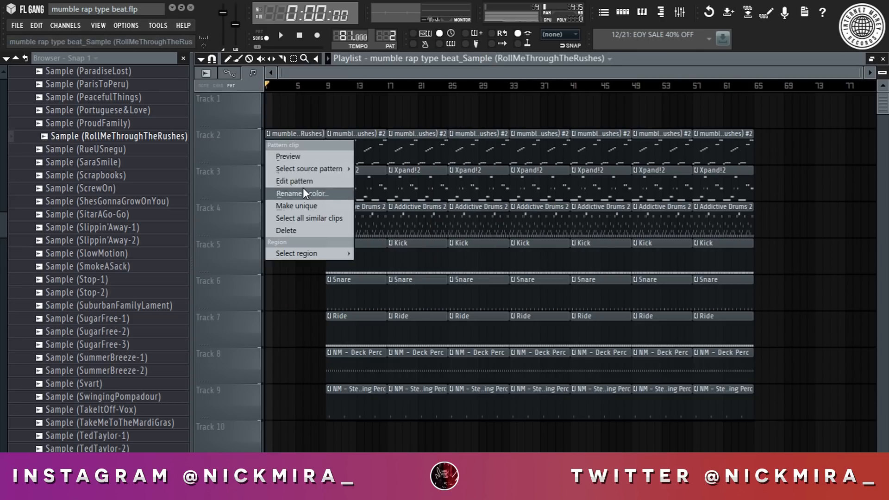
click(309, 191)
click(296, 189)
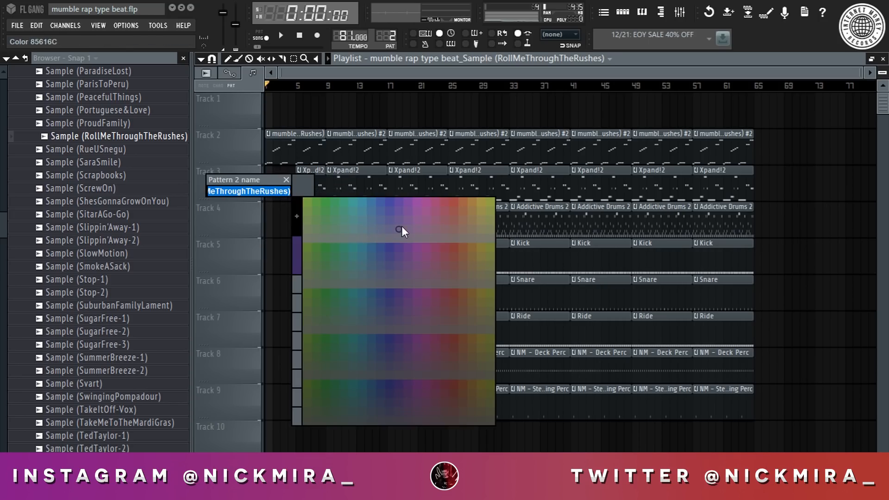
click(387, 217)
drag(316, 155, 316, 119)
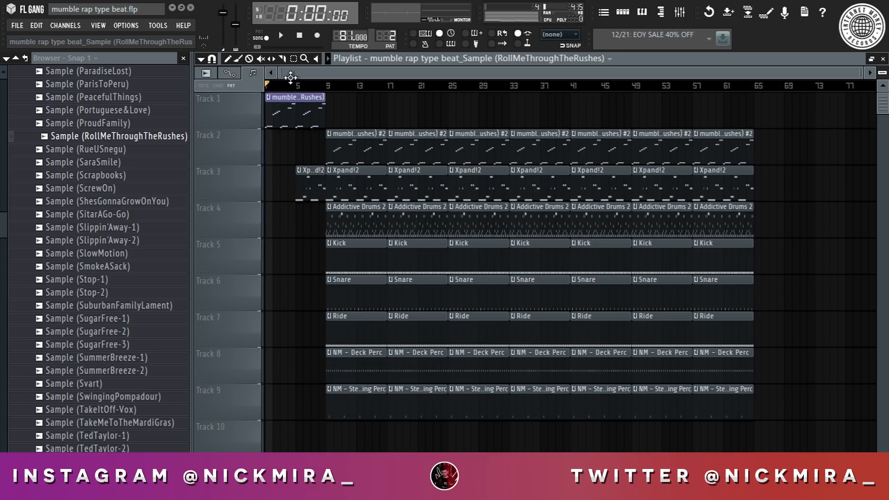
Add ascending notes on Markers #3, #4 and #5 to the blue-violet pattern in Track 1 and set the notes to full velocity
key(space)
double_click(286, 106)
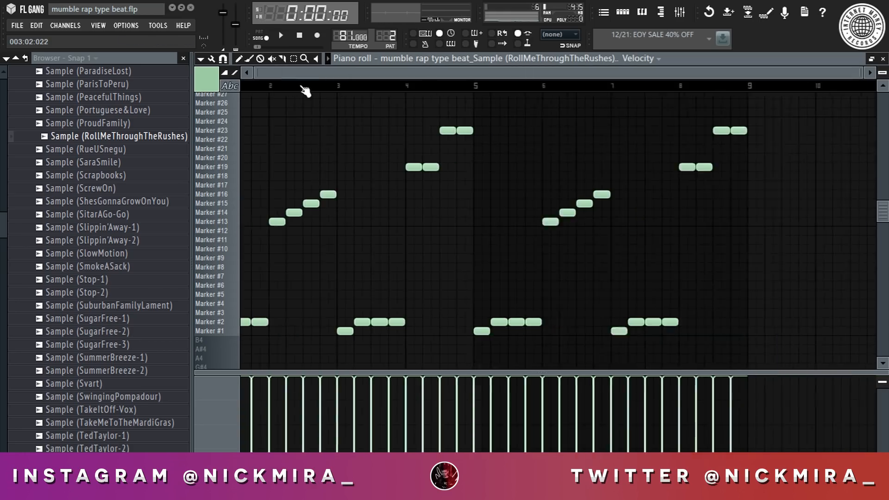
key(space)
key(space)
click(273, 313)
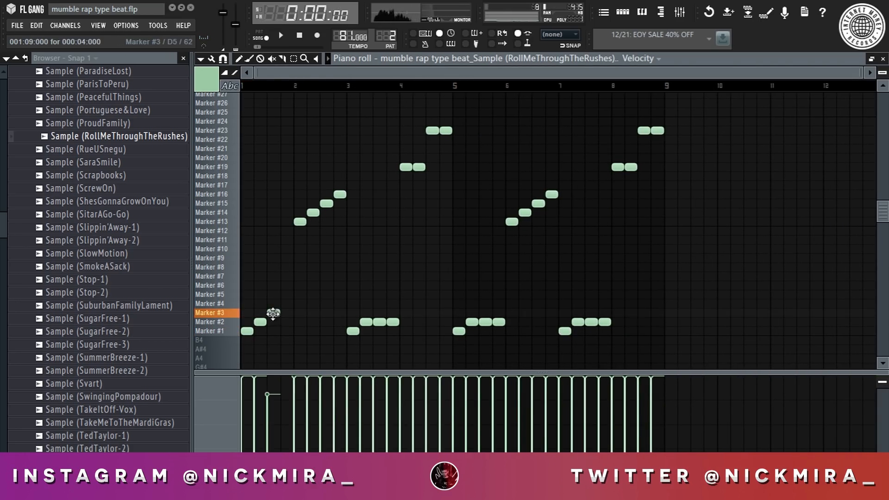
drag(292, 306, 291, 309)
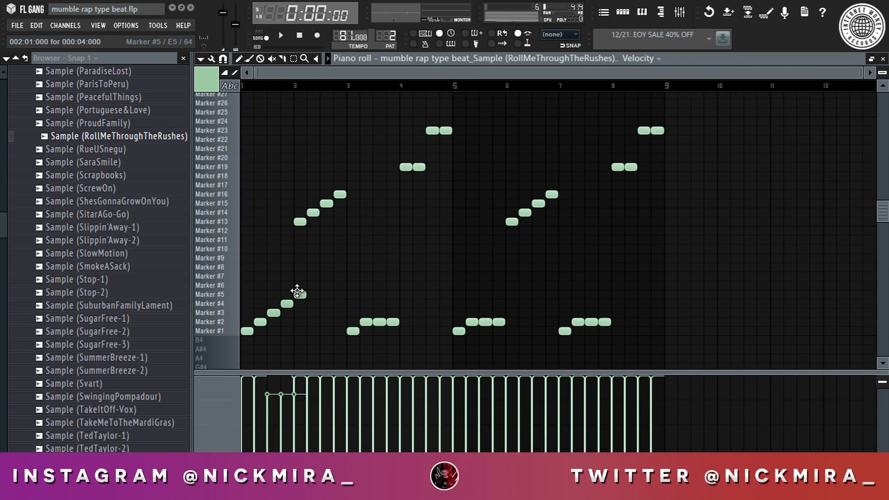
key(ctrl+a)
click(312, 222)
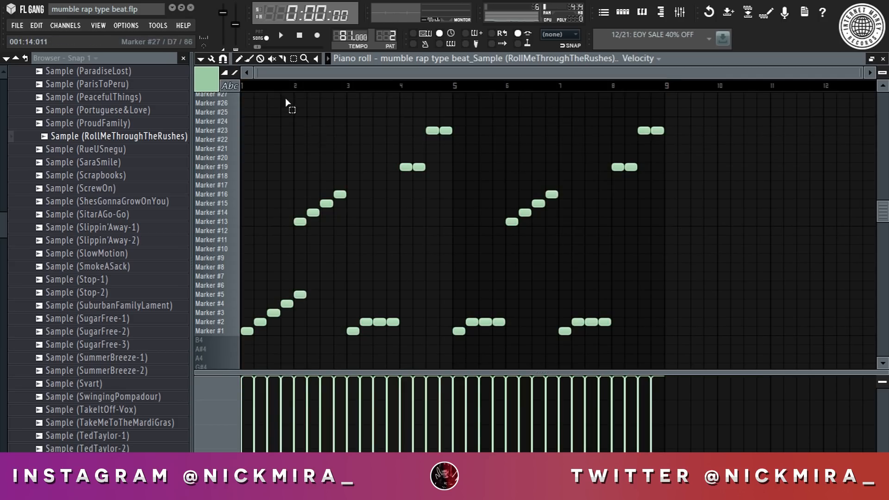
Delete the pattern's original notes beyond the opening five-note run on Markers #1 to #5
drag(284, 94, 725, 234)
key(Delete)
drag(451, 362, 361, 339)
key(space)
key(Delete)
Duplicate the five-note run directly after itself and raise the copy to Markers #6 to #10
key(ctrl+b)
key(shift+Up)
scroll(361, 338, up, 2)
key(shift+Up)
key(shift+Up)
key(shift+Up)
key(shift+Up)
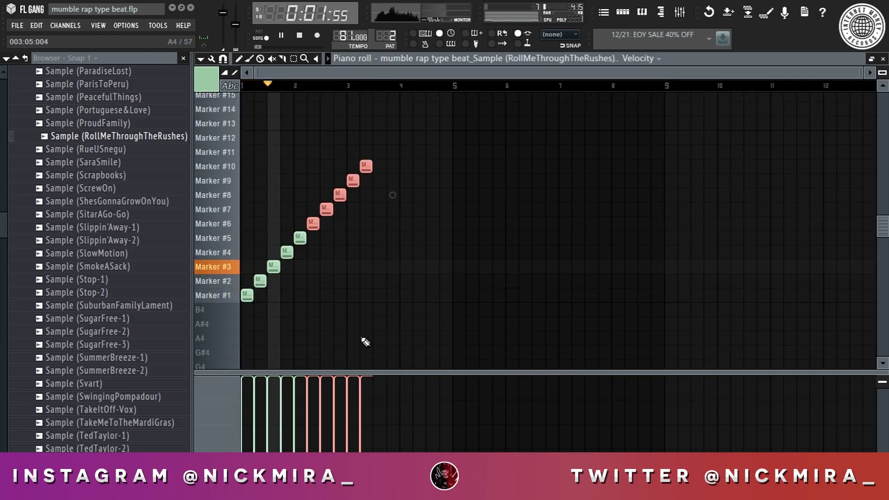
Duplicate the Marker #6 to #10 run and raise the copy to Markers #11 to #15
key(ctrl+b)
key(shift+Up)
key(shift+Up)
key(shift+Up)
key(shift+Up)
key(shift+Up)
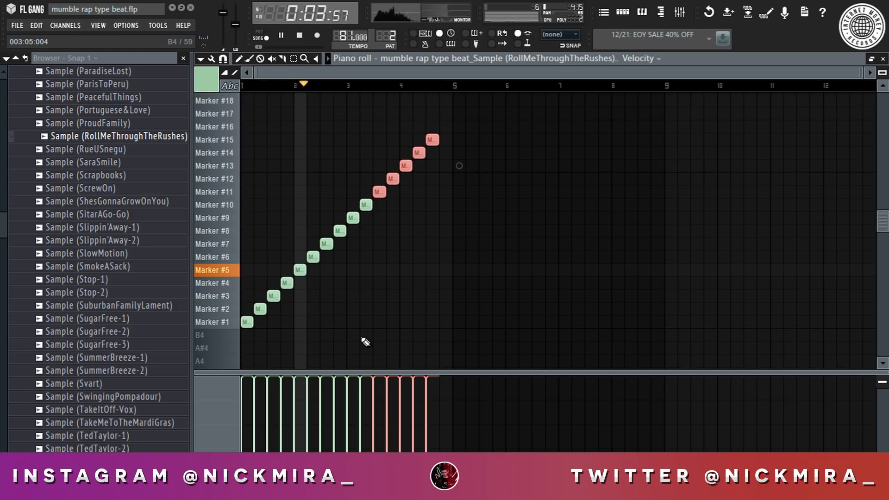
Add a Marker #16 note at the end of bar 4 and duplicate the whole run into bars 5 to 8
ctrl+click(424, 230)
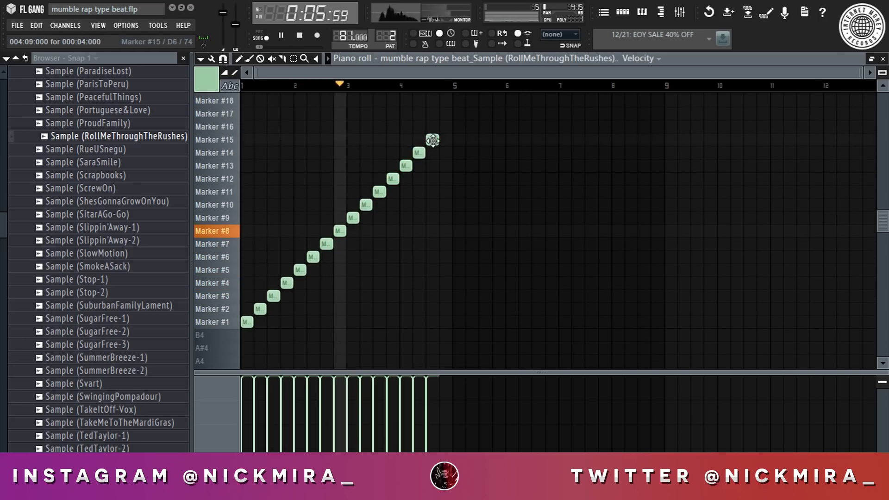
click(443, 127)
scroll(301, 194, up, 1)
key(ctrl+a)
key(ctrl+b)
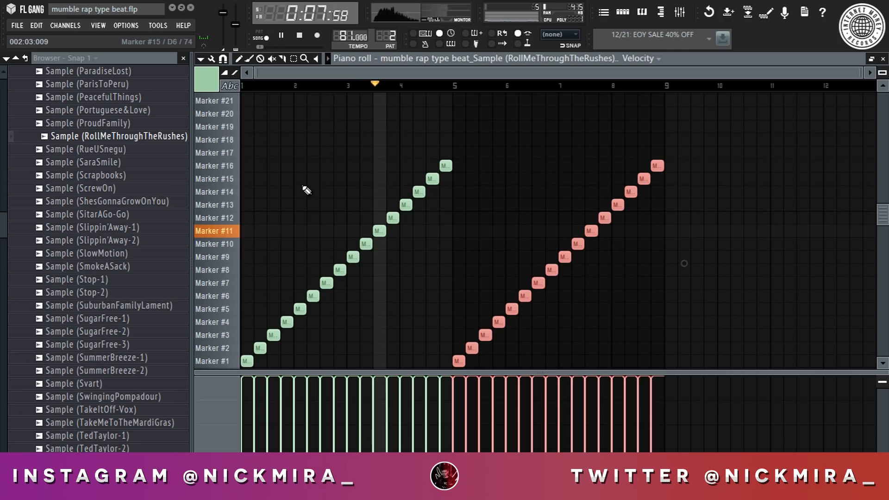
Select the duplicated notes after the first one at bar 5 and raise them to Markers #17 to #31
ctrl+click(470, 226)
mouse_move(459, 165)
mouse_down()
mouse_move(525, 227)
mouse_move(772, 341)
mouse_up()
scroll(815, 359, down, 3)
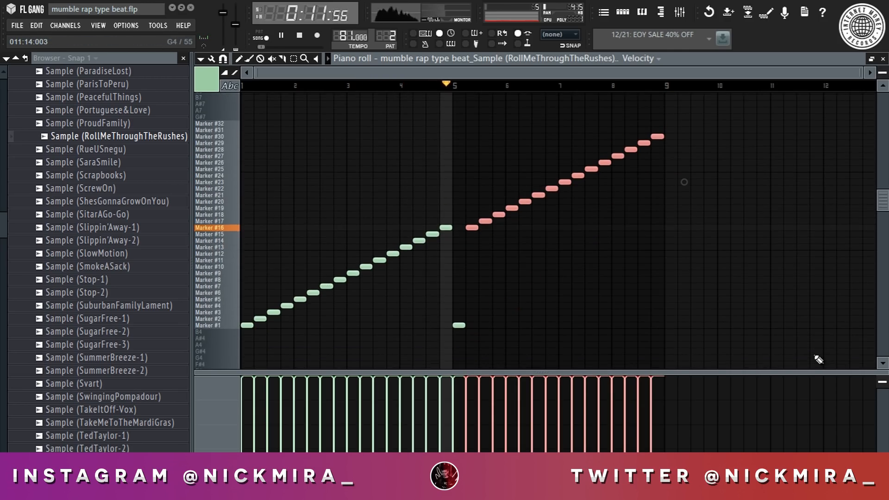
key(Up)
ctrl+click(487, 355)
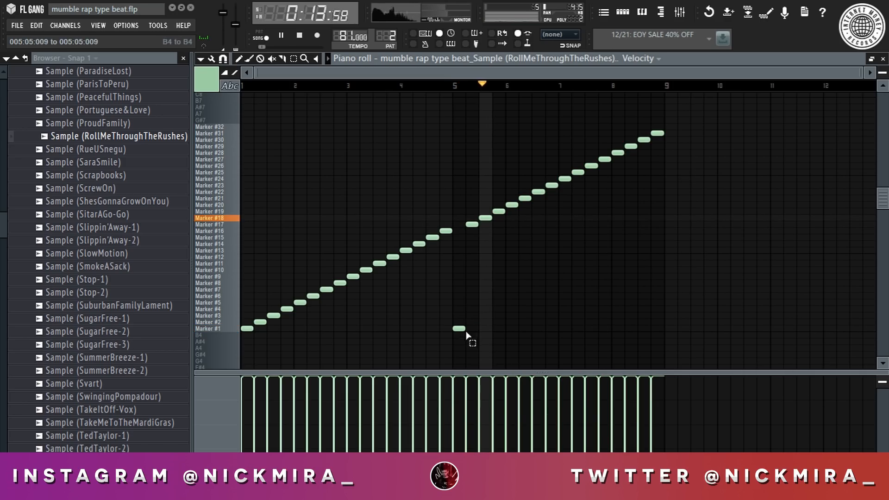
Raise the leftover Marker #1 note at the start of bar 5 to Marker #16
drag(466, 334, 448, 325)
key(ctrl+Up)
key(shift+Up)
key(shift+Up)
key(shift+Up)
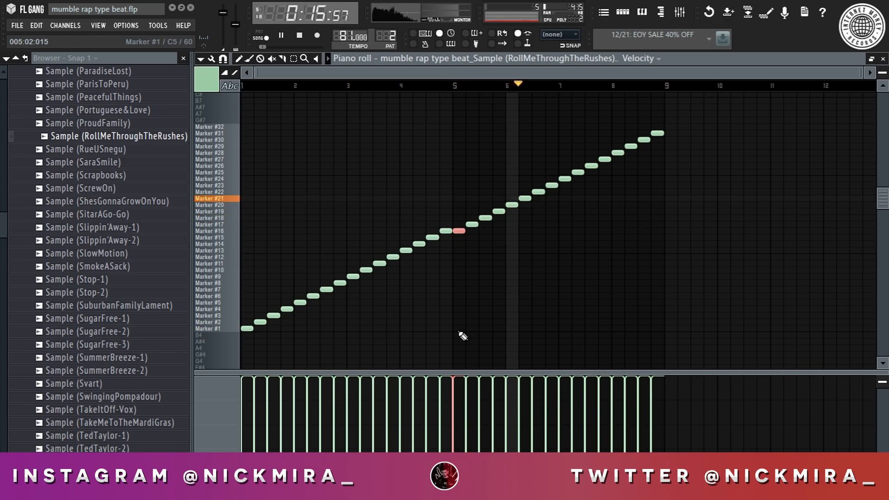
Return to the playlist and delete the short Xpand!2 clip at bar 5 on Track 3
key(Escape)
key(Escape)
right_click(320, 179)
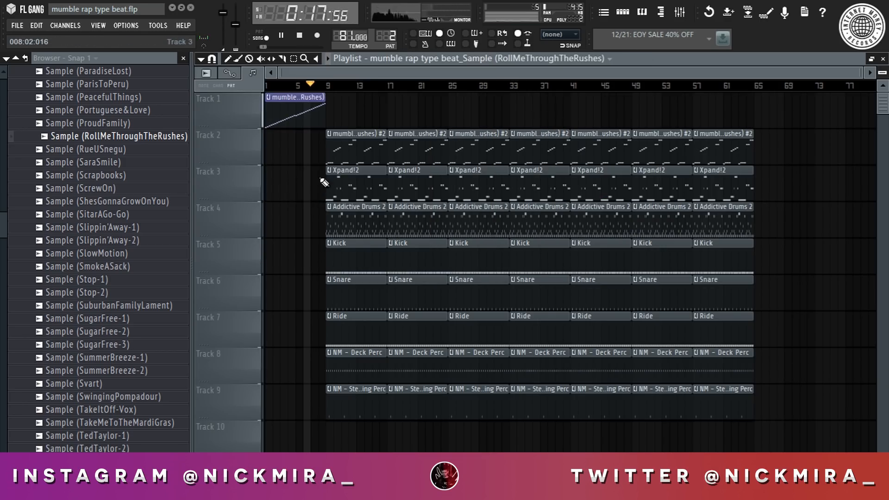
Reopen the Track 1 sample pattern, raise the notes from bar 5 onward one marker to #17 to #32, and return to the playlist
double_click(315, 122)
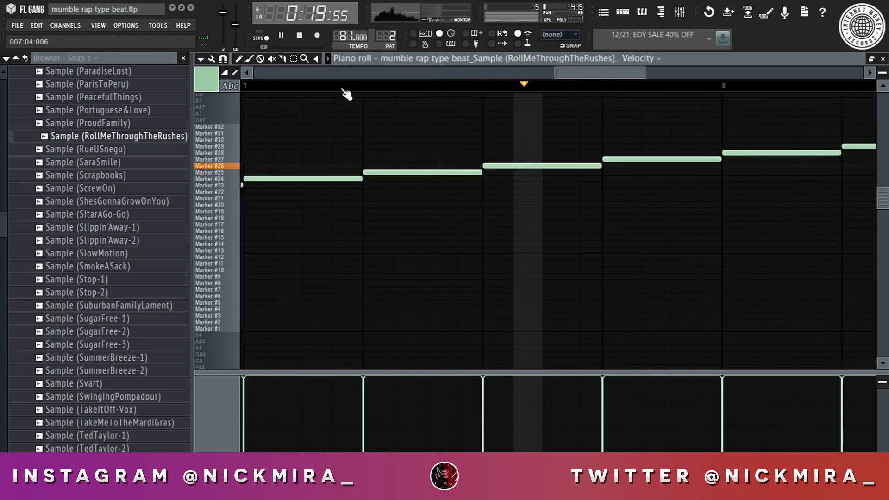
scroll(458, 236, down, 4)
drag(461, 243, 725, 122)
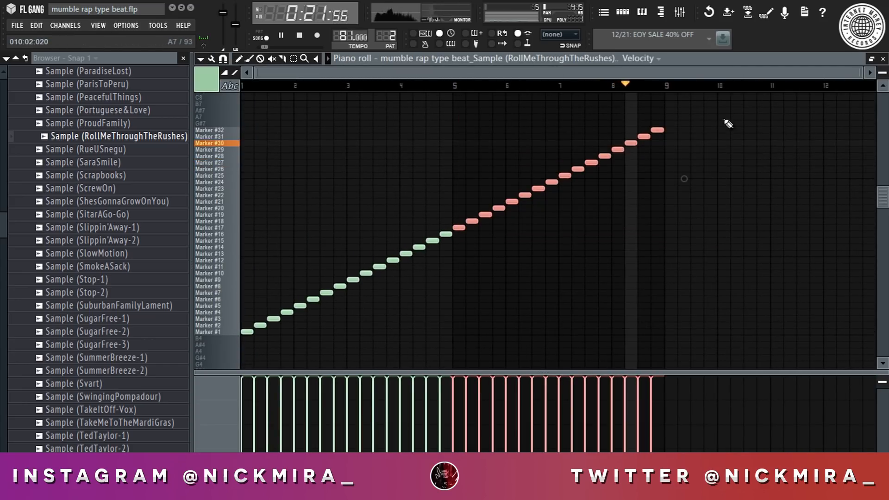
ctrl+click(725, 122)
key(Escape)
key(Escape)
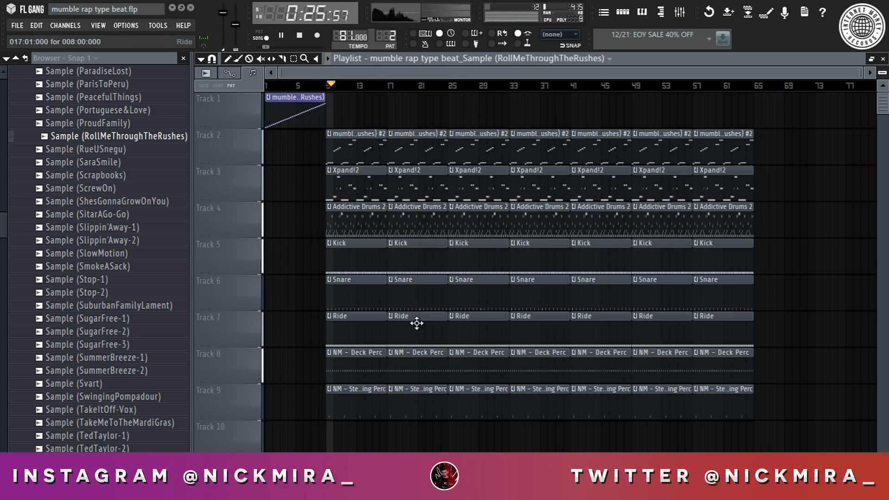
Delete the first Ride clip and the first percussion clips at bar 9 on Tracks 7, 8 and 9
right_click(366, 336)
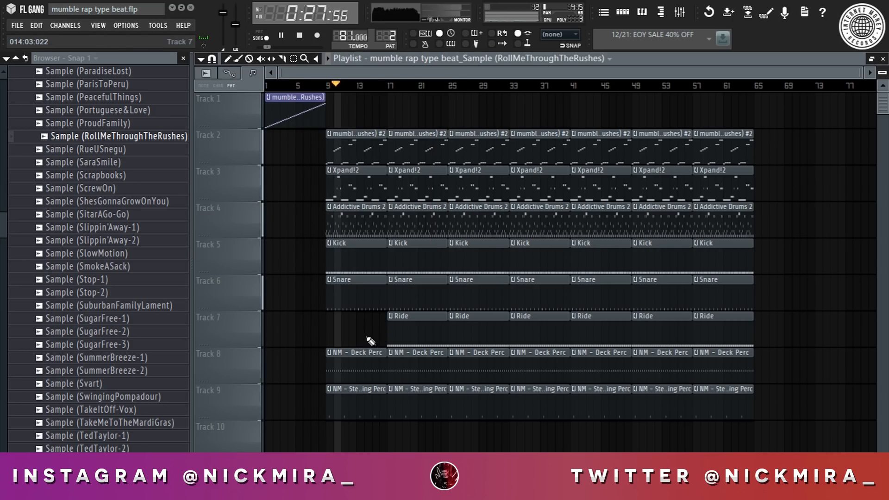
right_click(368, 379)
right_click(357, 406)
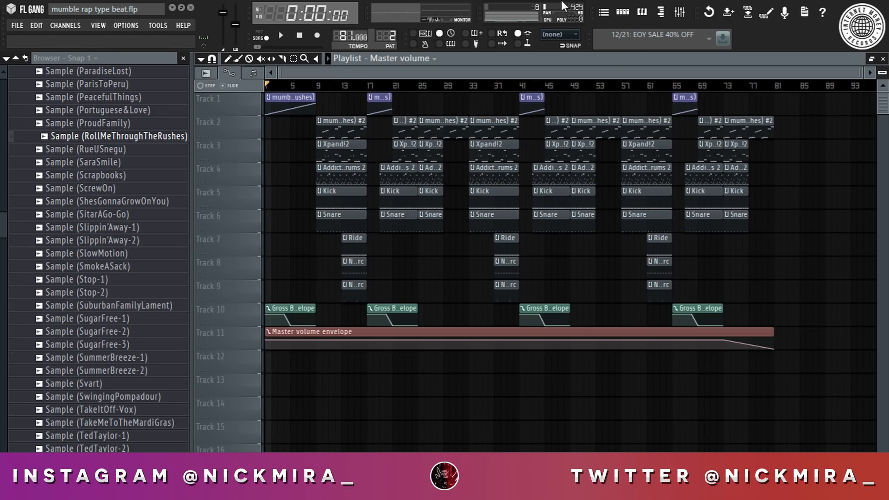
Play back the full arrangement from the beginning
key(space)
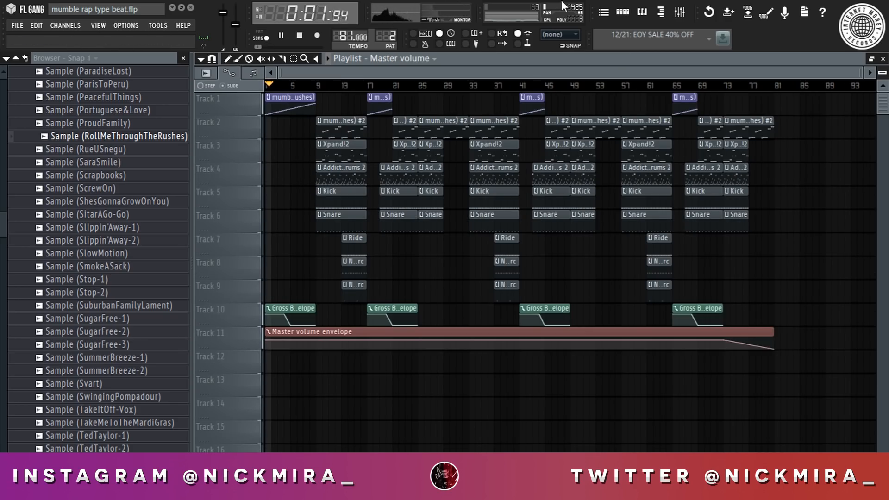